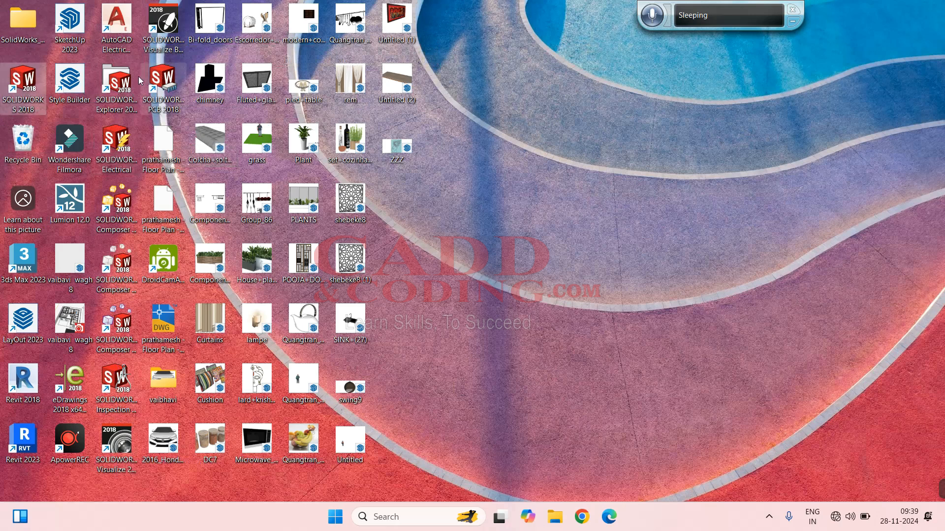
Delete the desktop shortcuts for SOLIDWORKS Visualize Boost, PCB, Electrical, Composer, Inspection and Visualize.
left_click(176, 28)
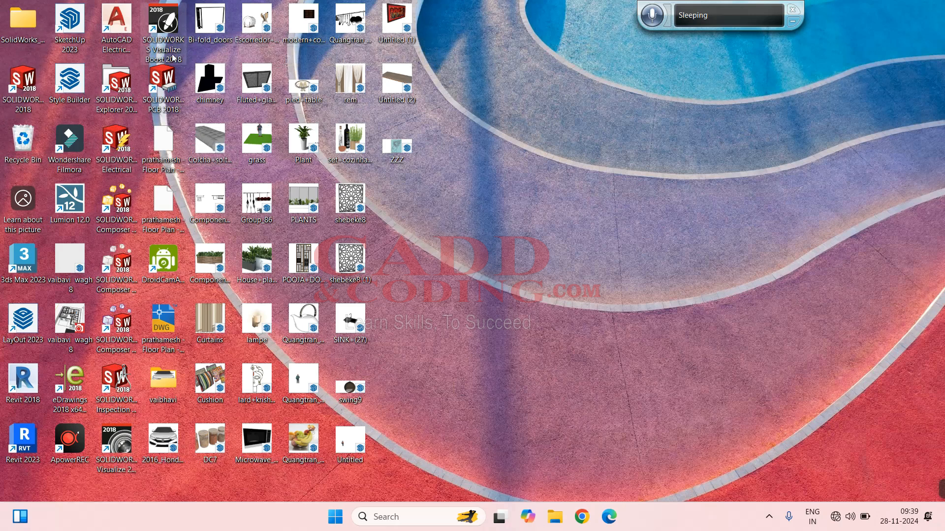
key("Delete")
key("Delete")
key("Delete")
key("Delete")
key("Delete")
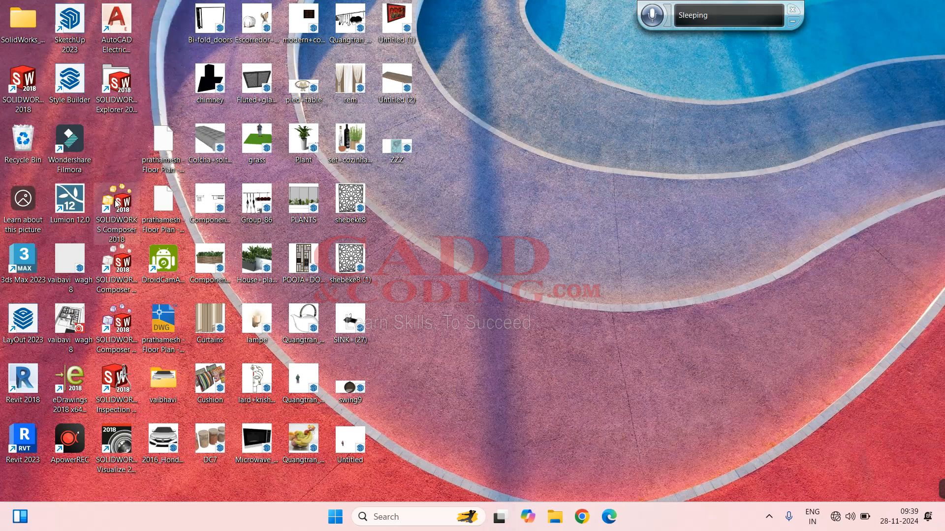
key("Delete")
key("Delete")
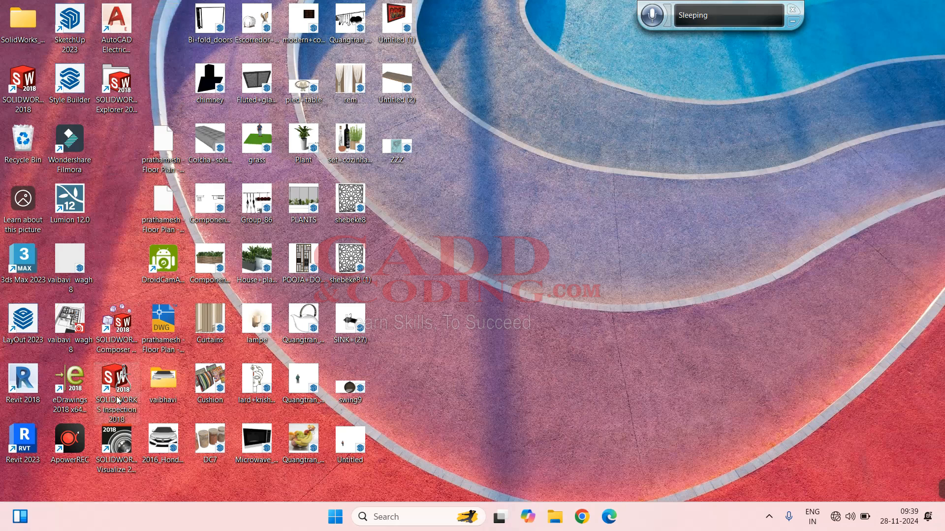
key("Delete")
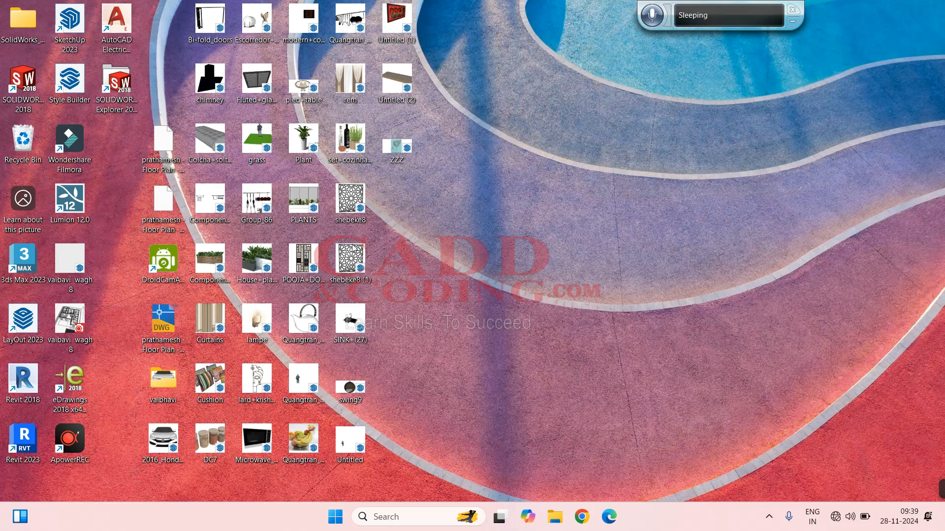
Sort the desktop icons by name and delete the SOLIDWORKS Explorer shortcut.
right_click(635, 158)
mouse_move(682, 220)
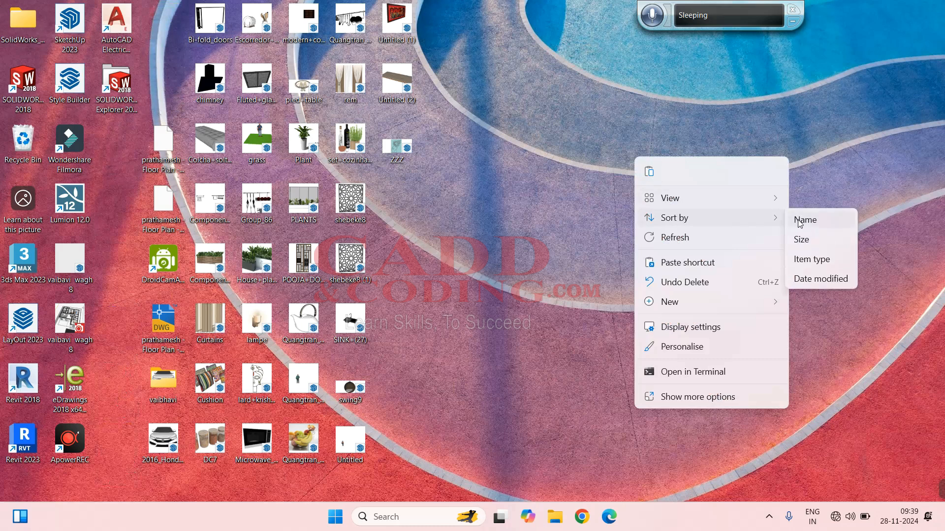
left_click(801, 220)
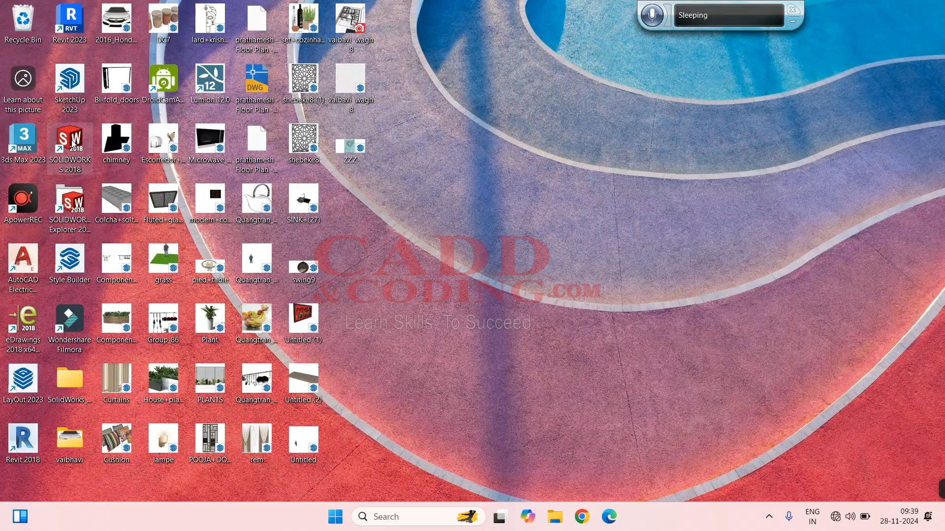
left_click(81, 203)
key("Delete")
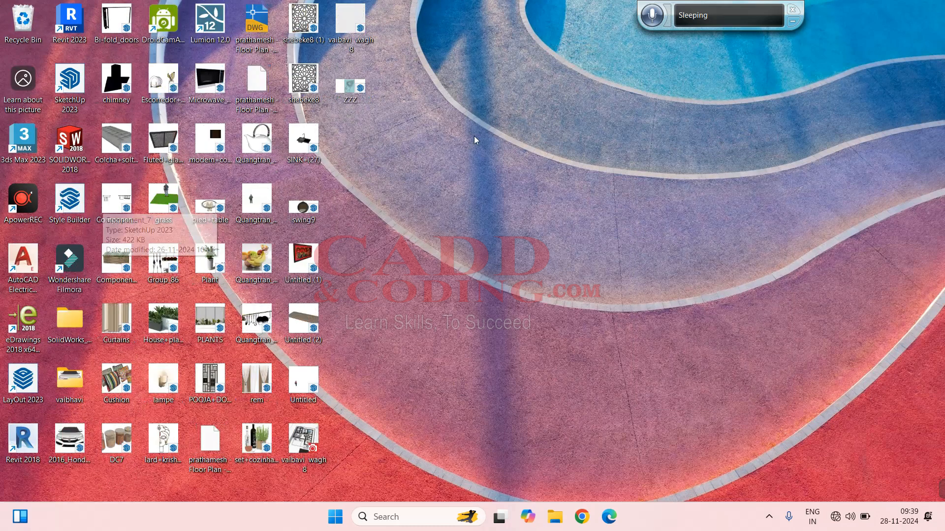
Launch SOLIDWORKS 2018 from its desktop shortcut.
left_click(73, 140)
right_click(73, 141)
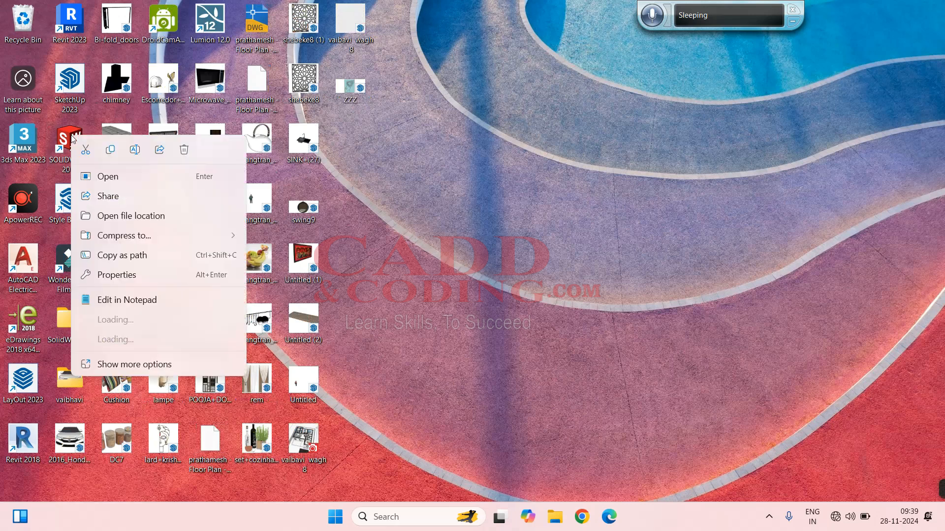
left_click(114, 177)
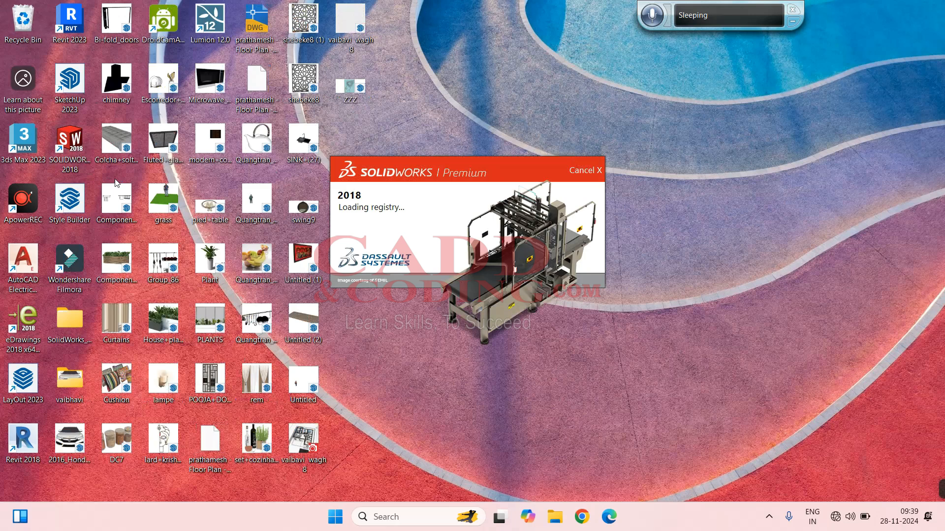
right_click(687, 108)
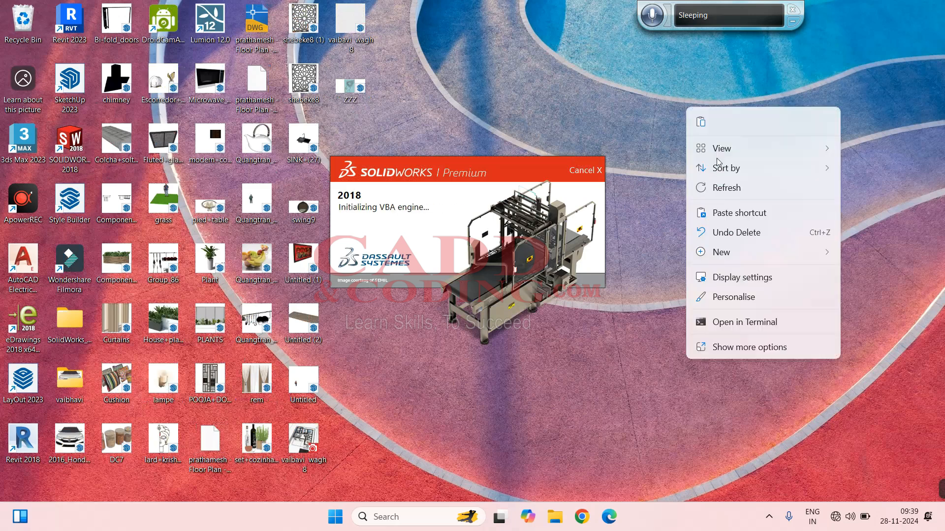
left_click(722, 190)
right_click(690, 132)
left_click(739, 212)
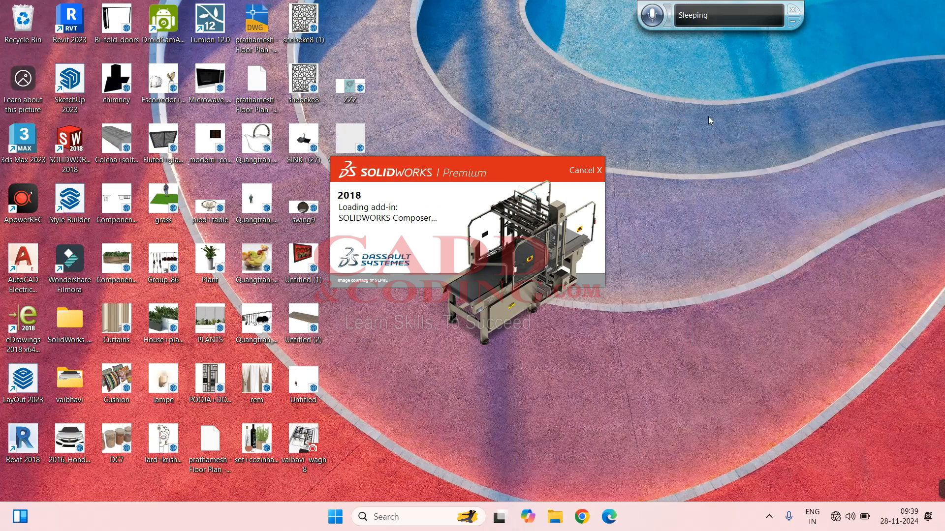
right_click(708, 117)
left_click(739, 197)
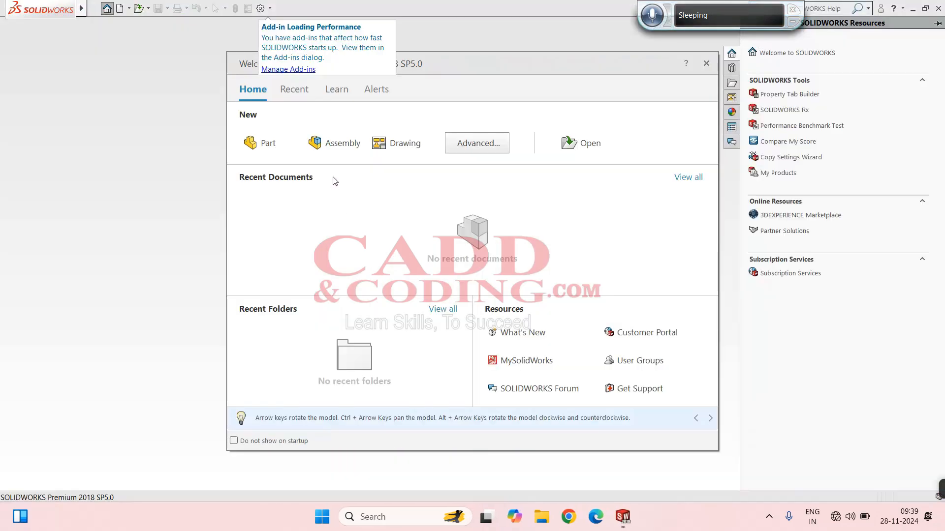
Dismiss the welcome window and set the default templates to MMGS (millimeter, gram, second) units with the ISO dimension standard.
left_click(138, 166)
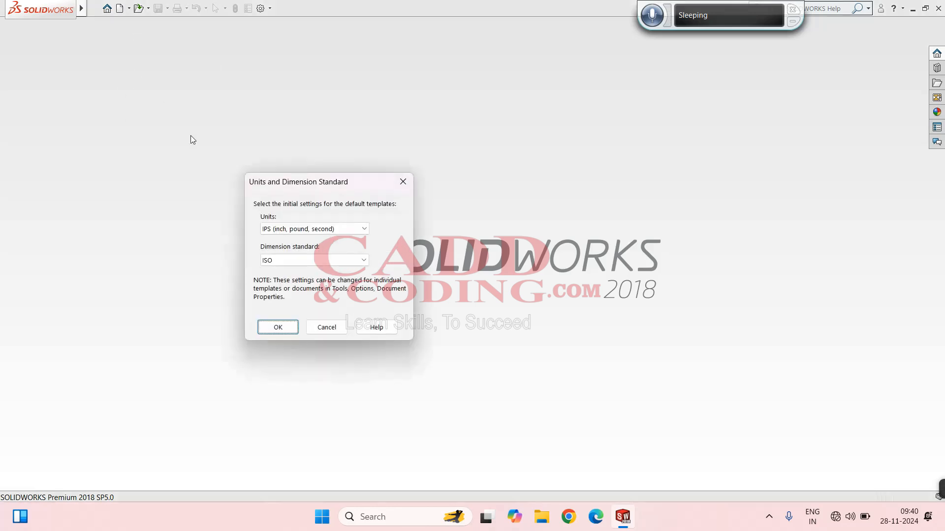
left_click_drag(278, 184, 352, 173)
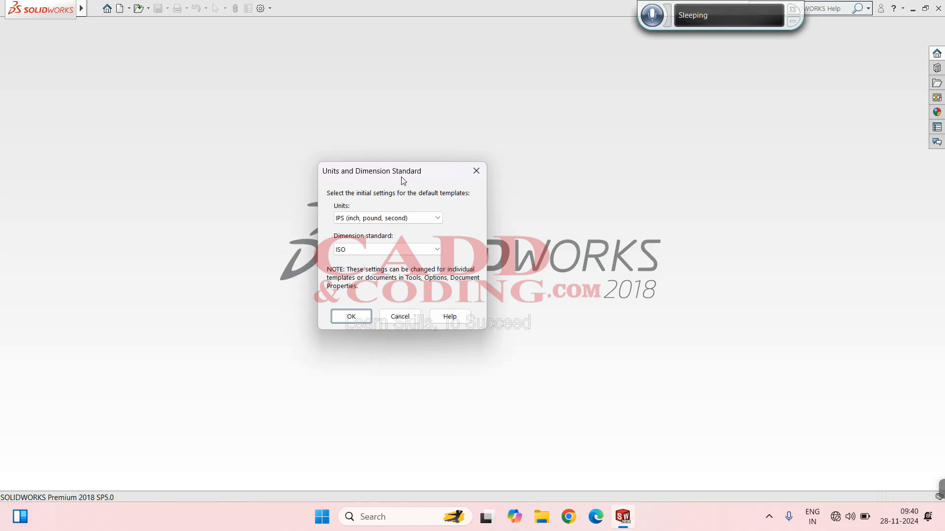
left_click(395, 219)
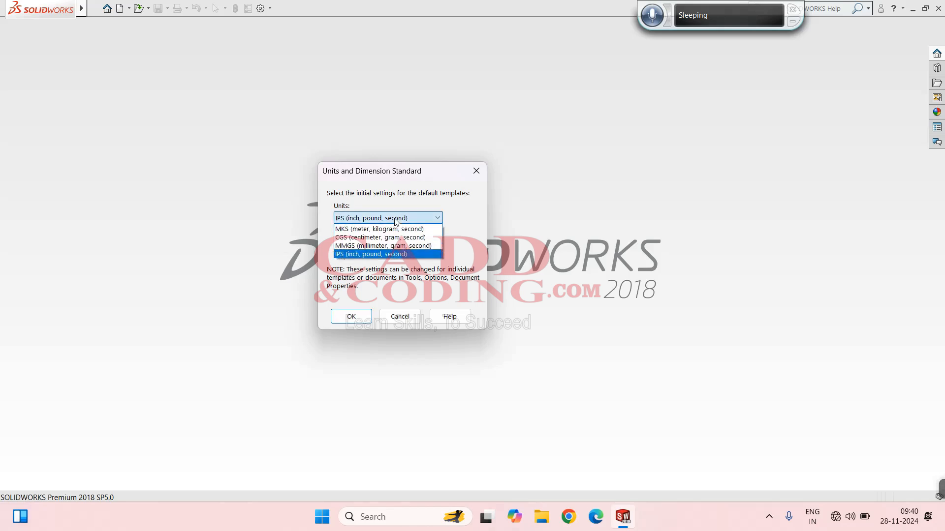
left_click(366, 245)
left_click(355, 251)
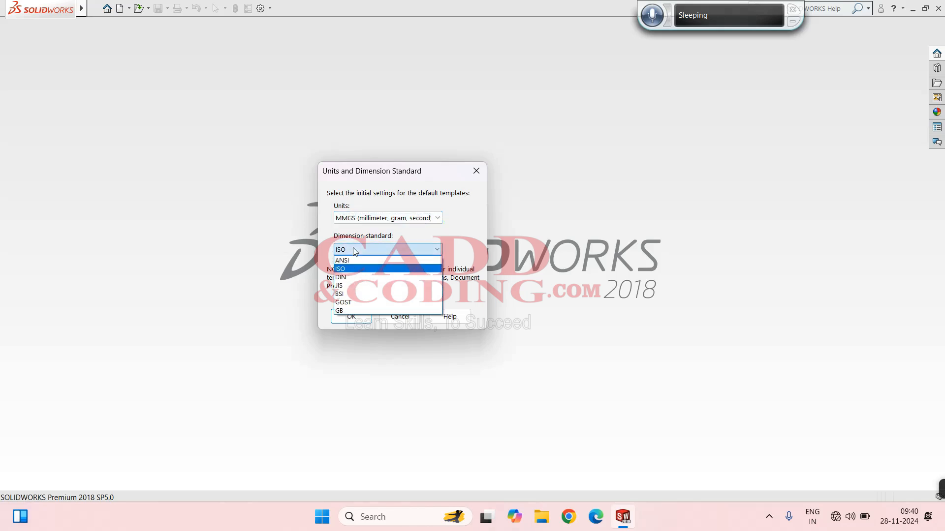
left_click(347, 273)
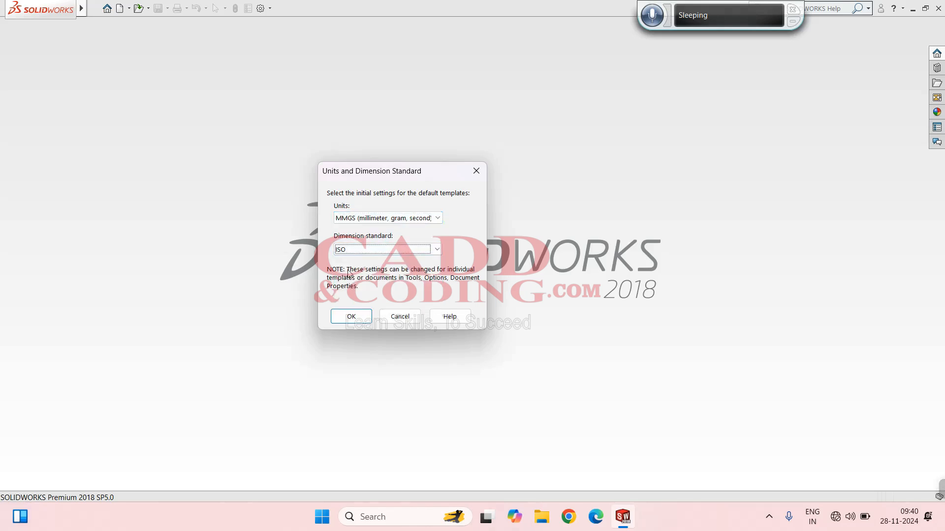
left_click(348, 316)
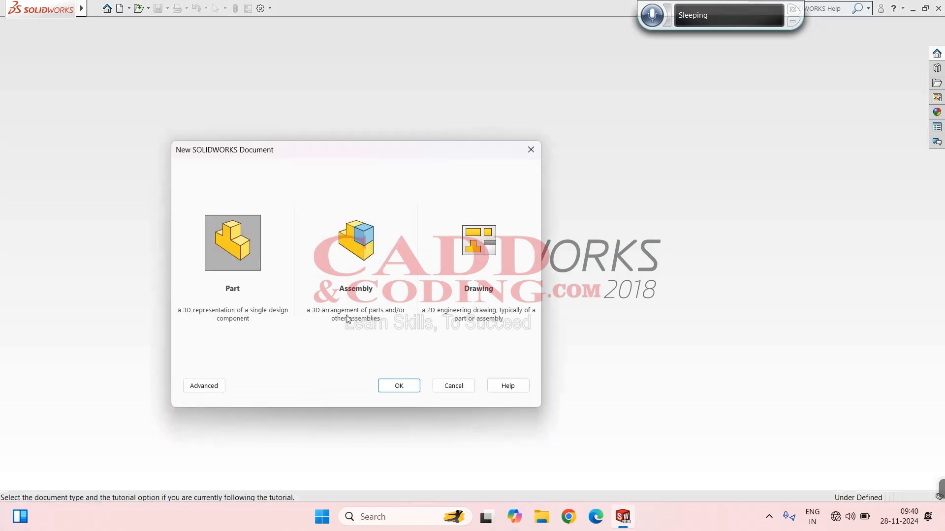
Examine the Part, Assembly and Drawing types offered for a new document, and leave without creating one.
left_click_drag(289, 157, 397, 116)
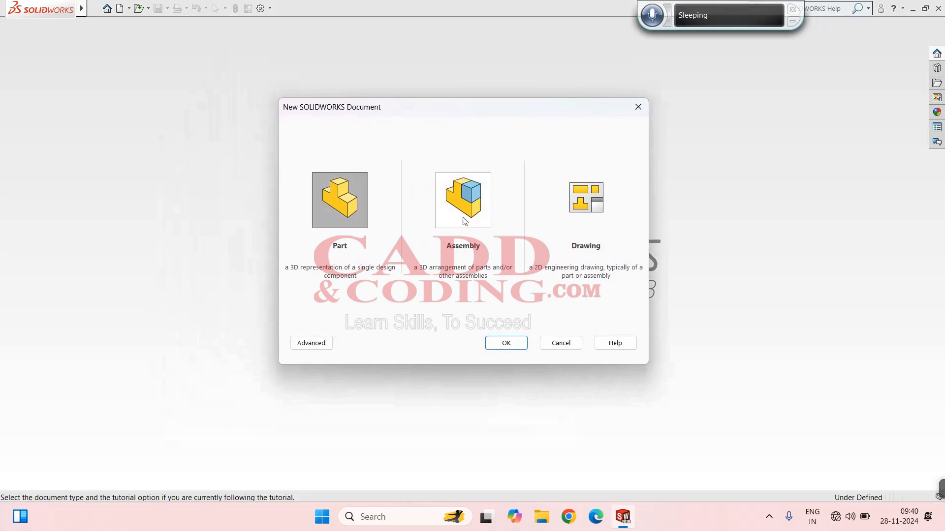
left_click(467, 202)
left_click(575, 210)
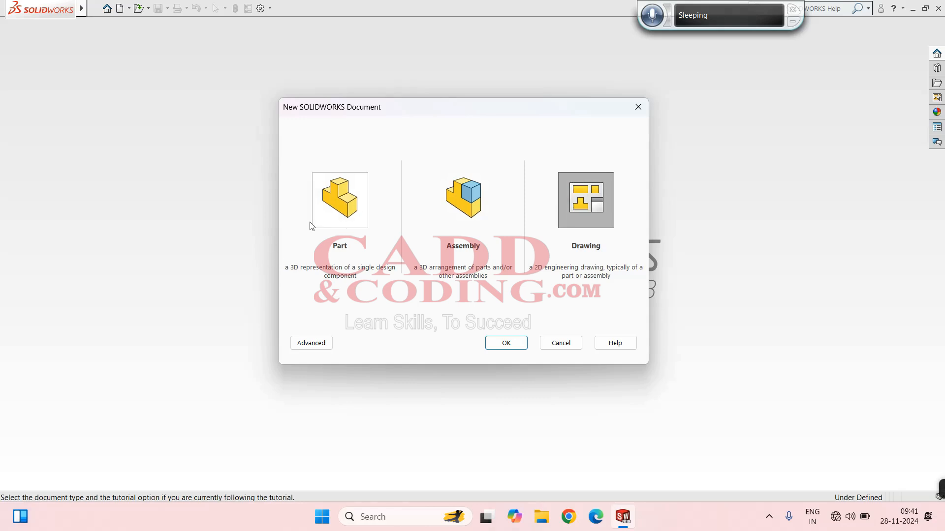
left_click(349, 192)
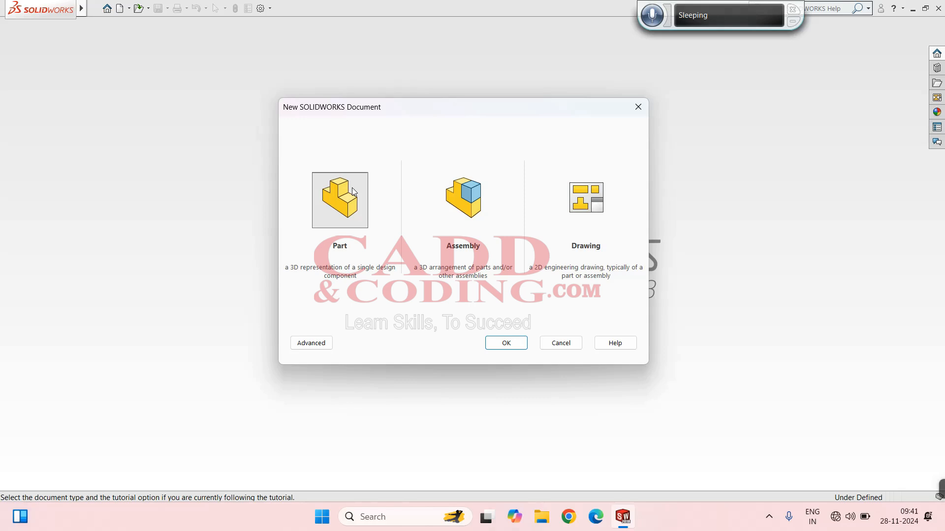
left_click(473, 186)
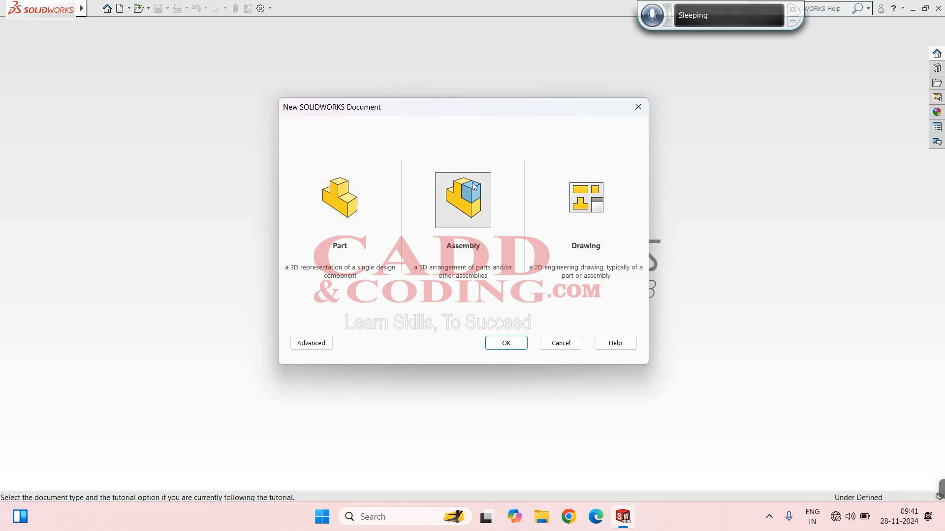
left_click(353, 190)
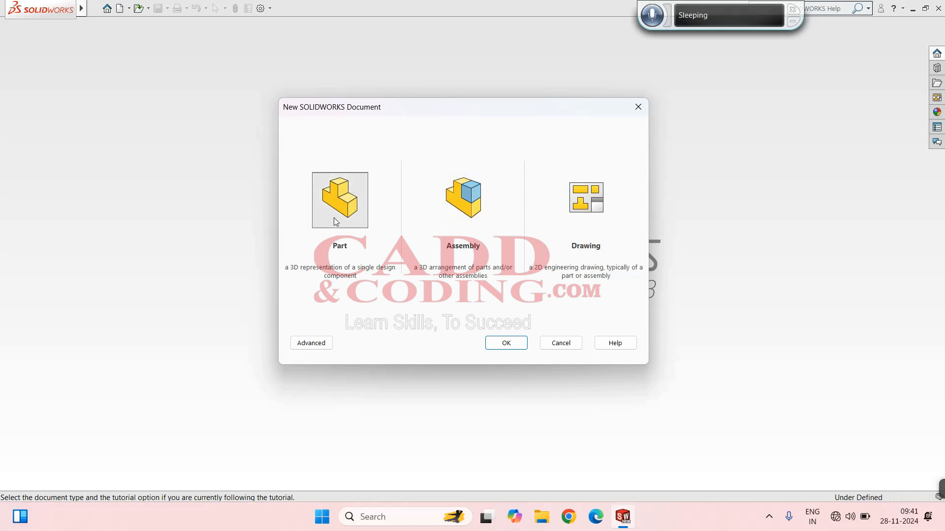
left_click(468, 195)
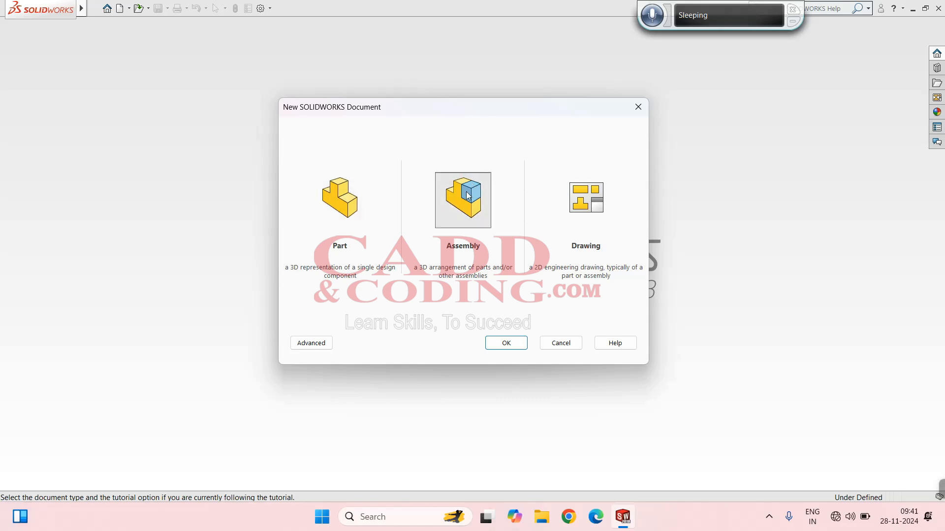
left_click(579, 195)
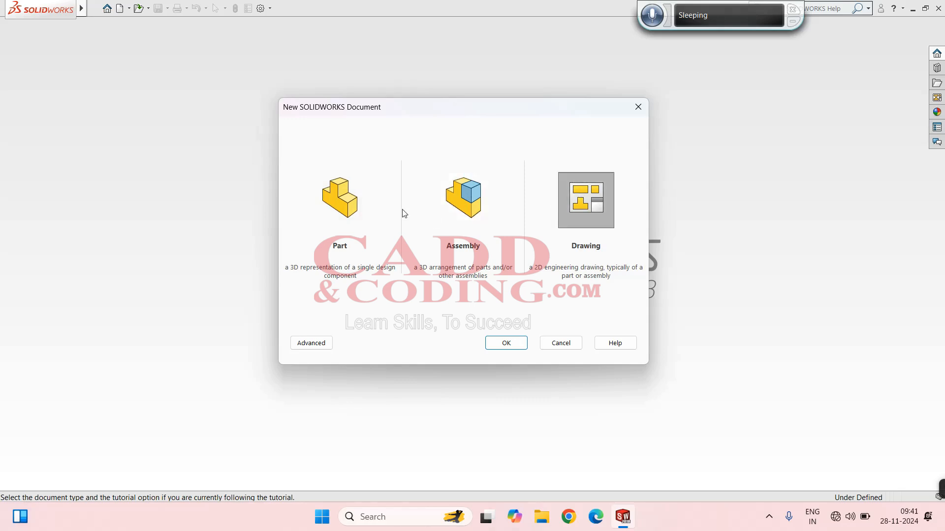
left_click(354, 192)
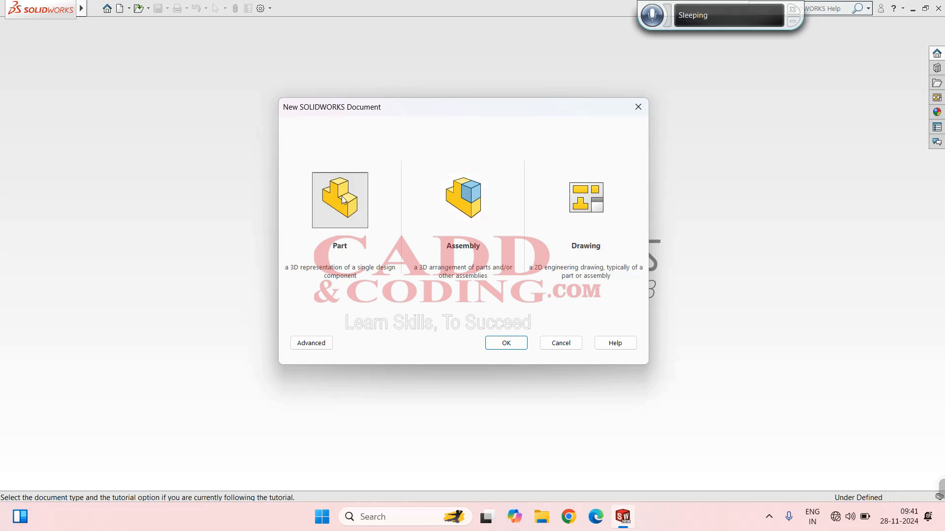
left_click(592, 209)
left_click(470, 198)
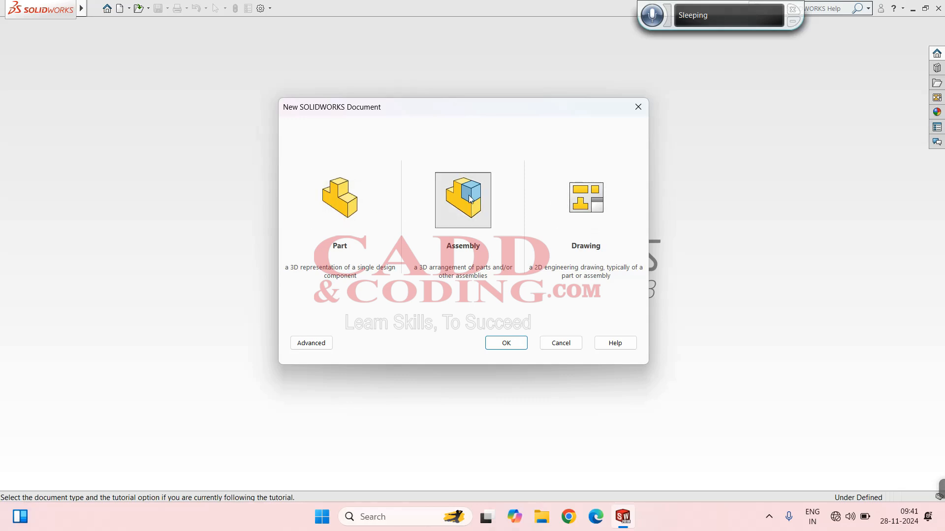
left_click(583, 209)
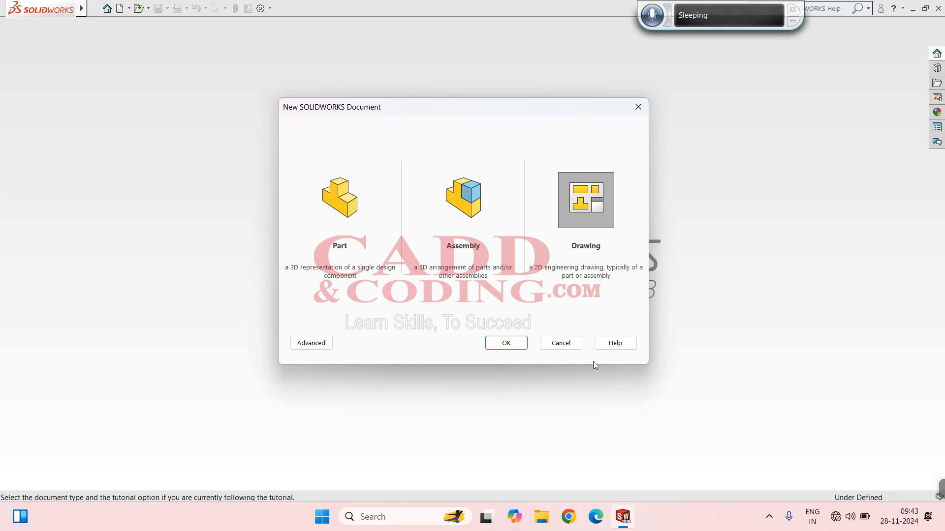
left_click(567, 350)
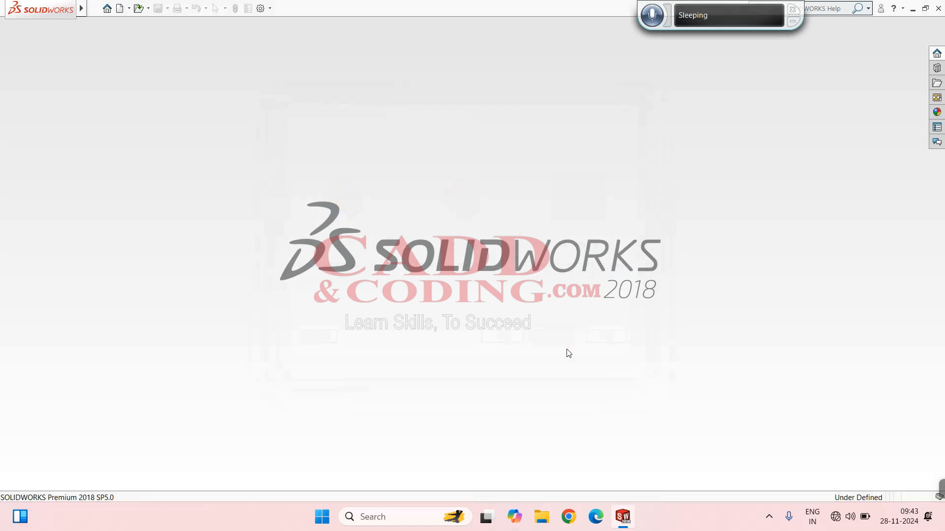
Begin a new document with the Part type selected, and check the advanced template list before returning to the novice view.
key("ctrl+n")
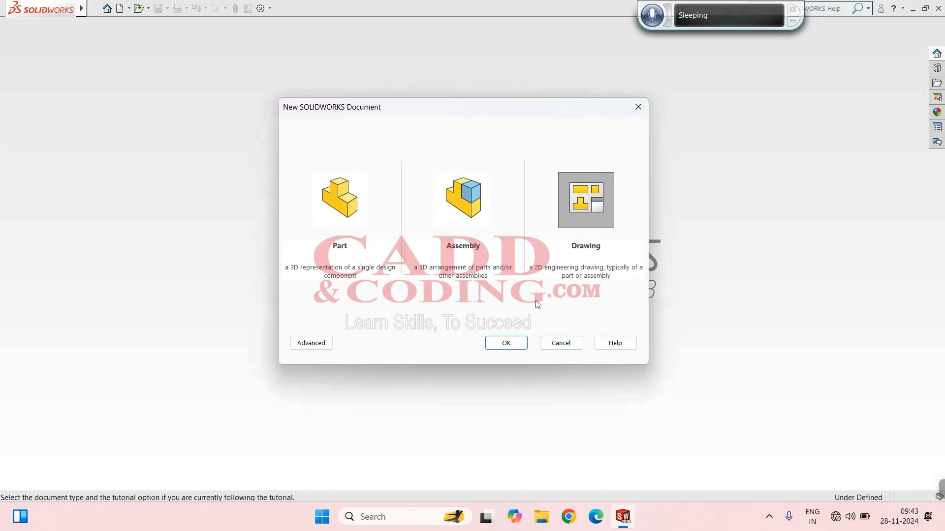
left_click(561, 343)
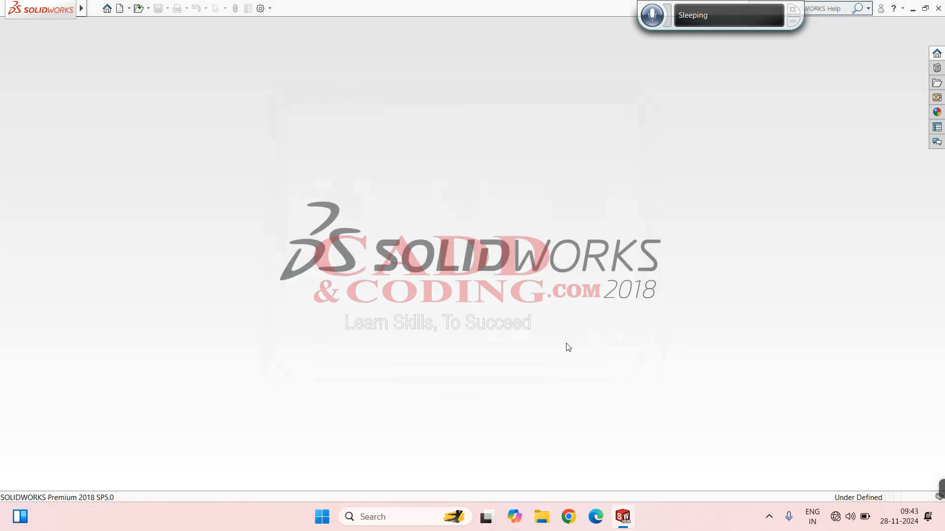
left_click(129, 9)
left_click(142, 23)
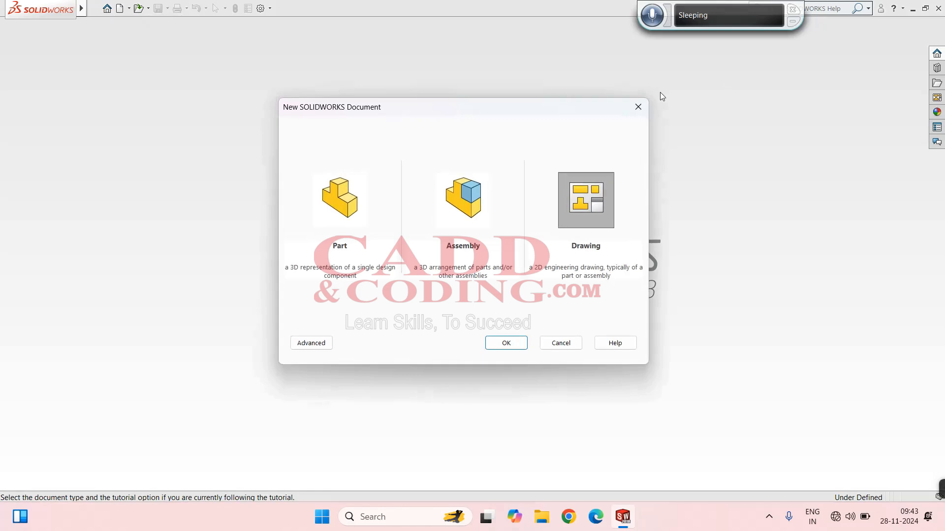
left_click(342, 199)
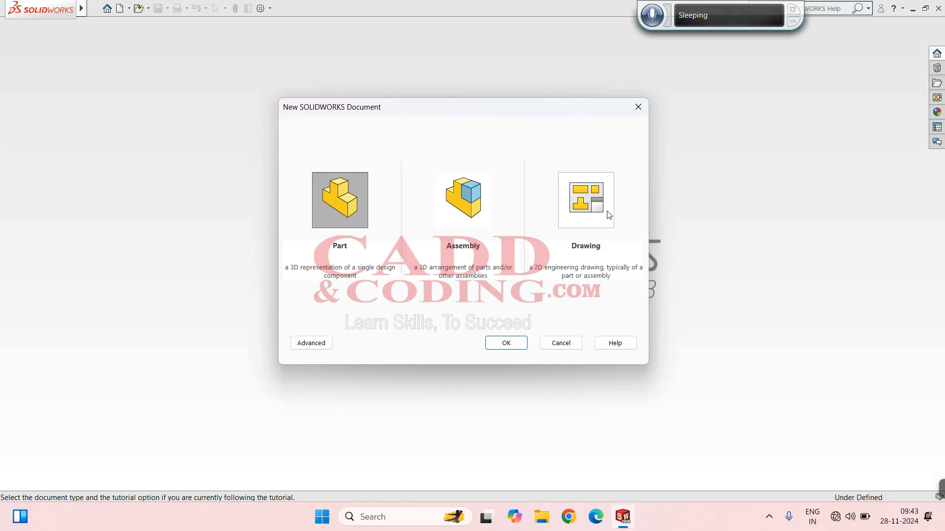
left_click(314, 345)
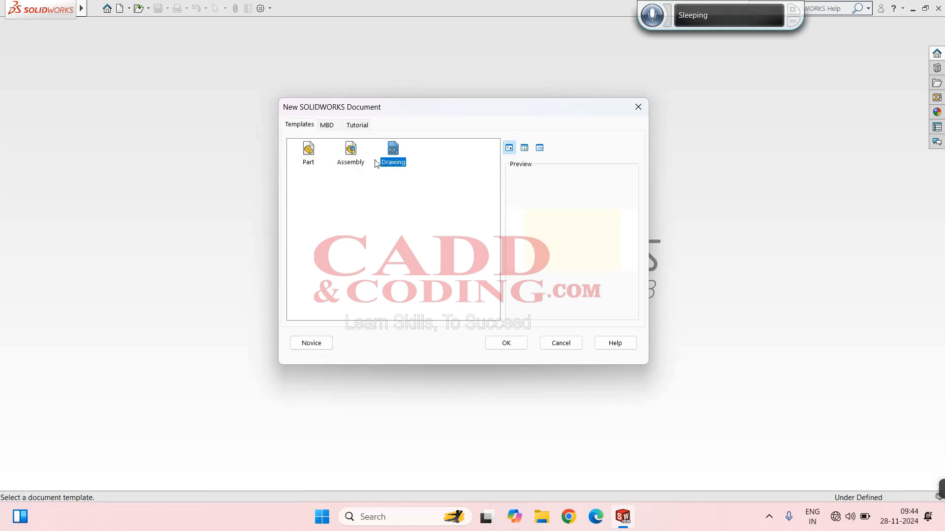
left_click(315, 343)
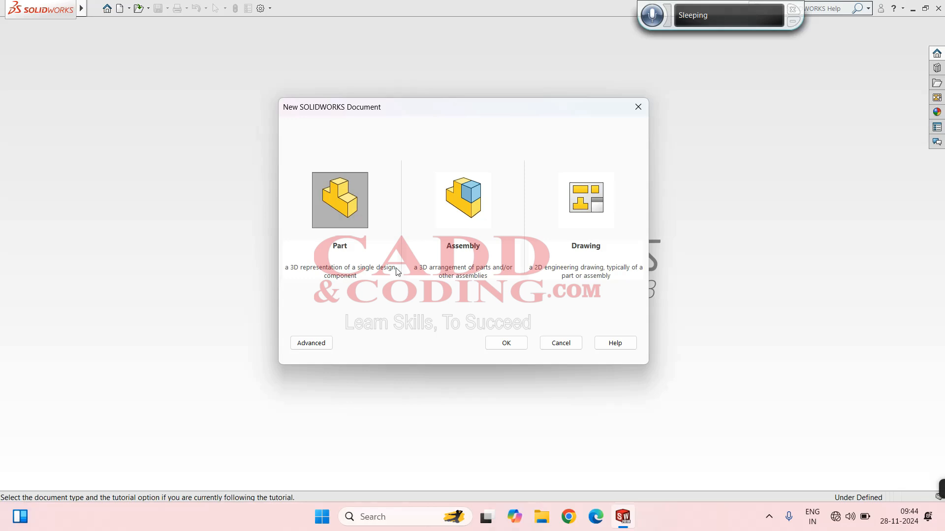
Create a new document of the Part type.
left_click(463, 199)
left_click(342, 190)
left_click(523, 343)
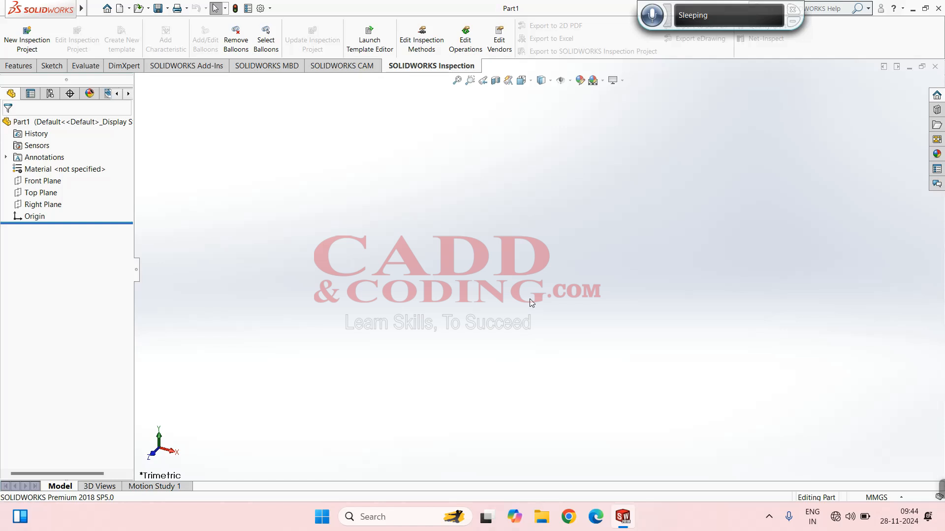
Look over the Sketch and Features commands, and add the Surfaces, Weldments and Sheet Metal tool sets to the CommandManager.
left_click(51, 66)
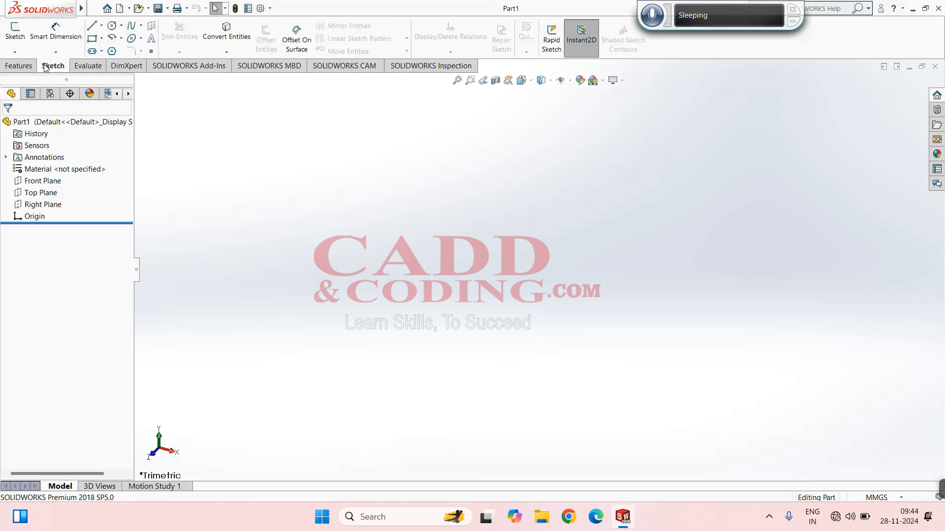
left_click(19, 66)
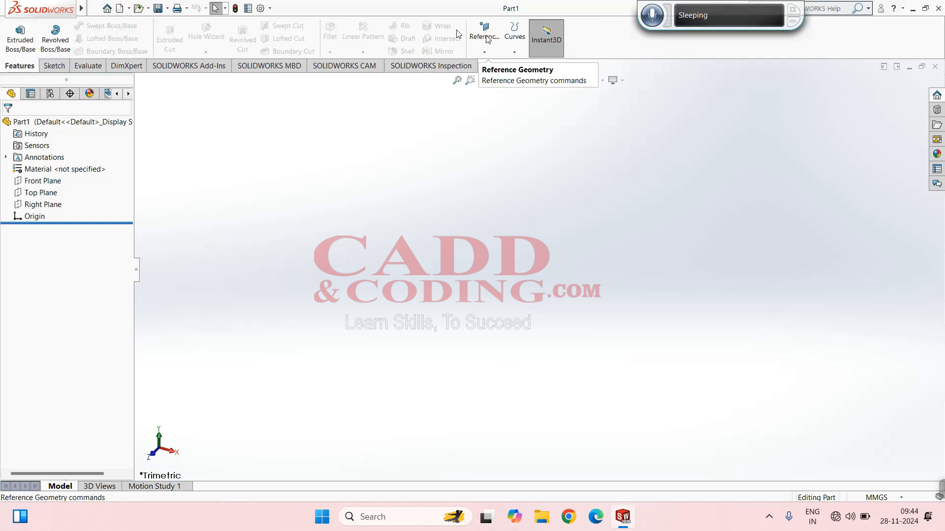
right_click(55, 66)
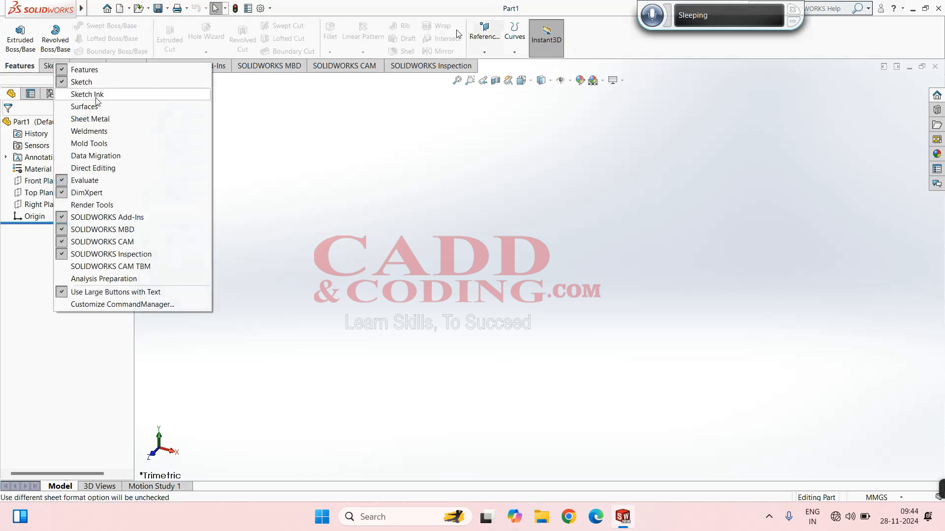
left_click(86, 106)
right_click(56, 66)
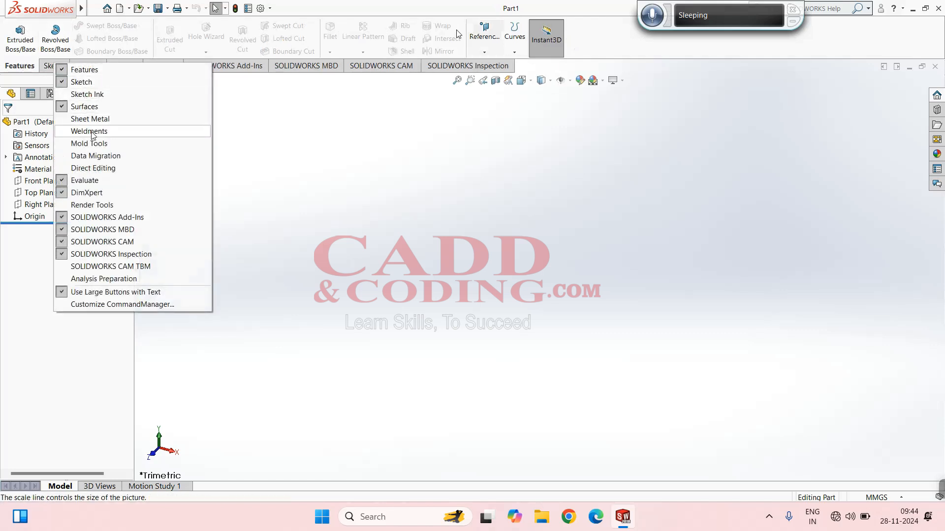
left_click(91, 136)
right_click(61, 68)
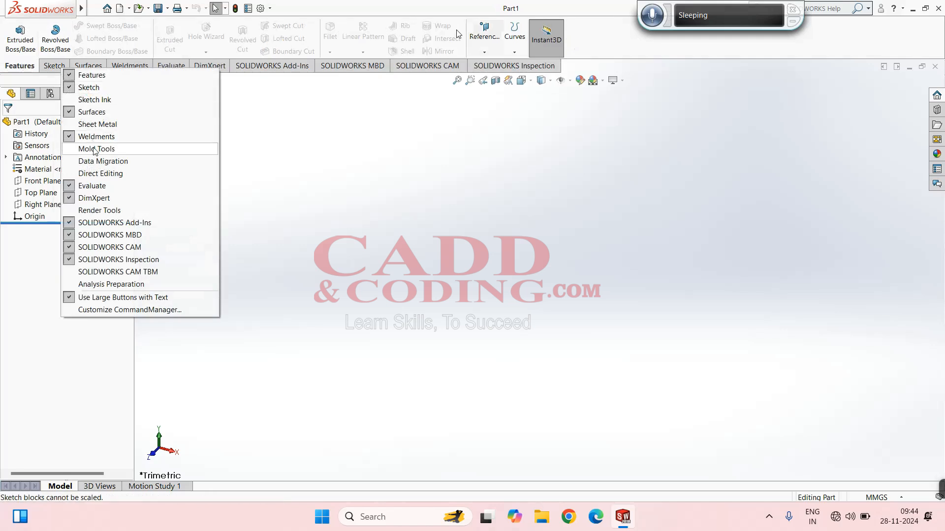
left_click(96, 124)
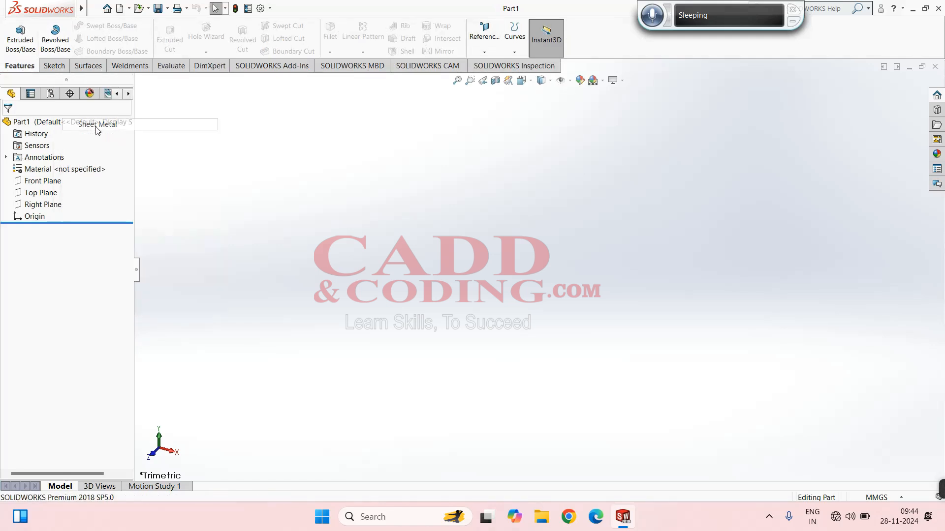
Compare the commands offered in the Features, Sketch, Surfaces, Sheet Metal and Weldments tool sets, ending with the Sketch commands displayed.
left_click(58, 69)
left_click(20, 66)
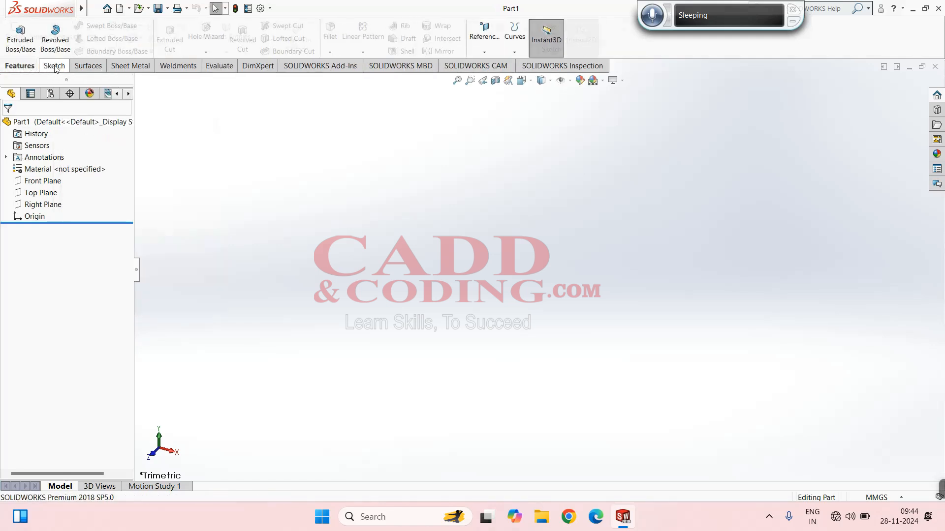
left_click(52, 67)
left_click(84, 69)
left_click(54, 67)
left_click(130, 66)
left_click(43, 67)
left_click(175, 67)
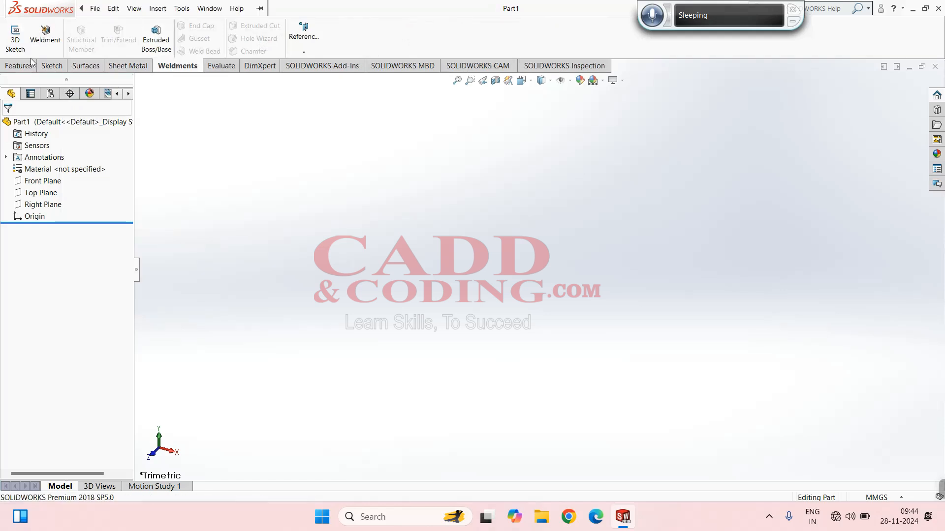
left_click(53, 67)
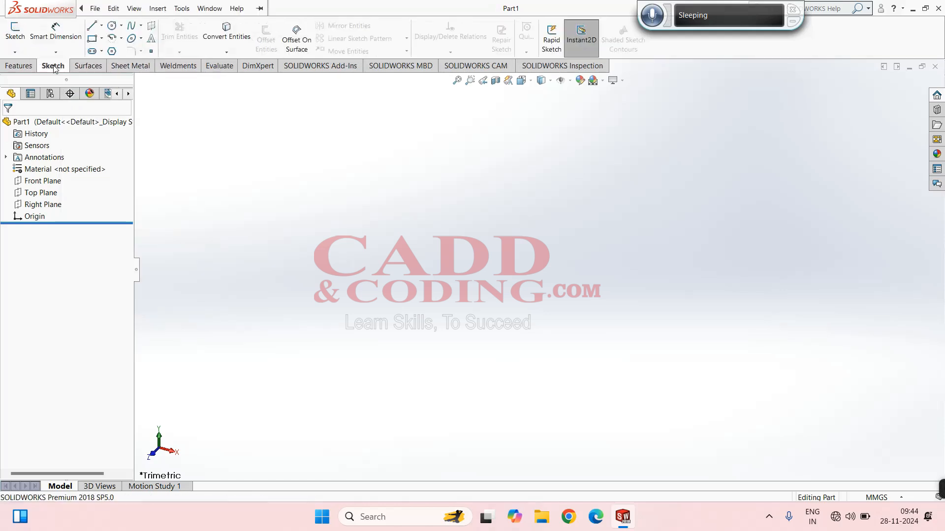
left_click(25, 68)
left_click(54, 68)
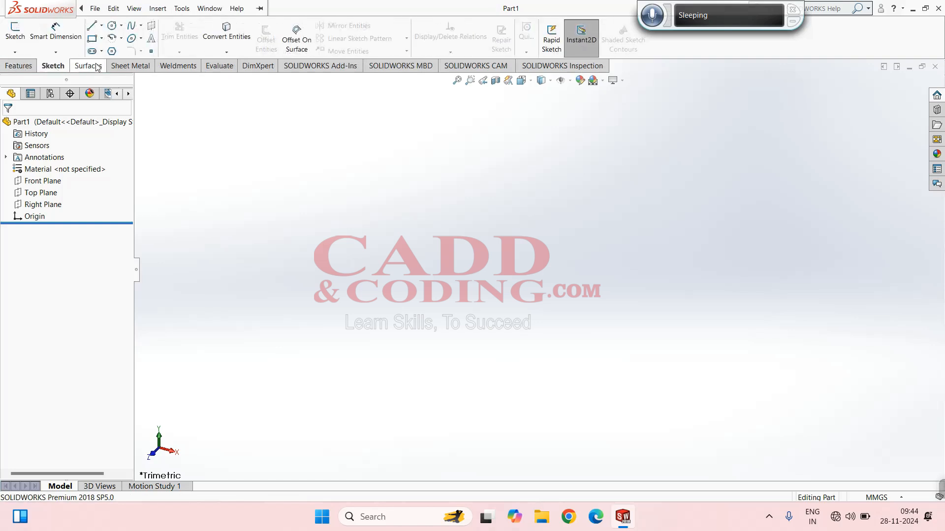
left_click(165, 67)
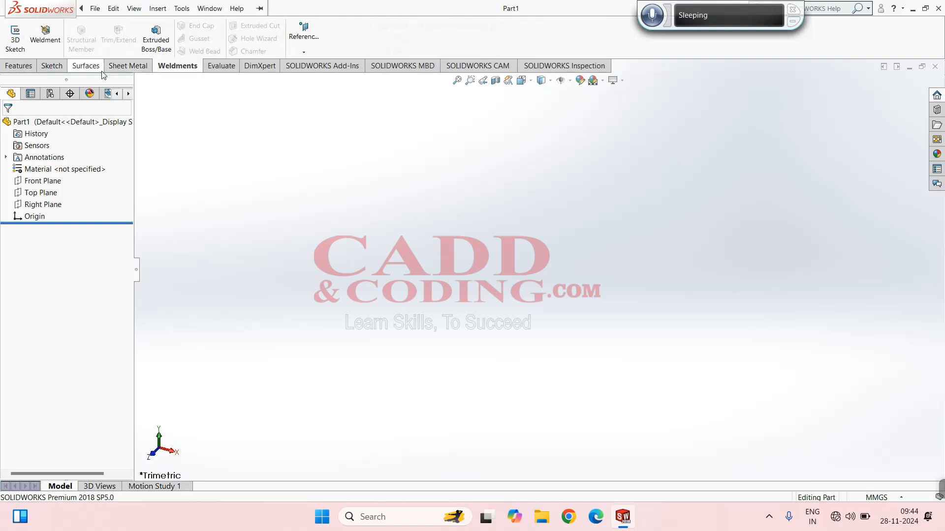
left_click(58, 67)
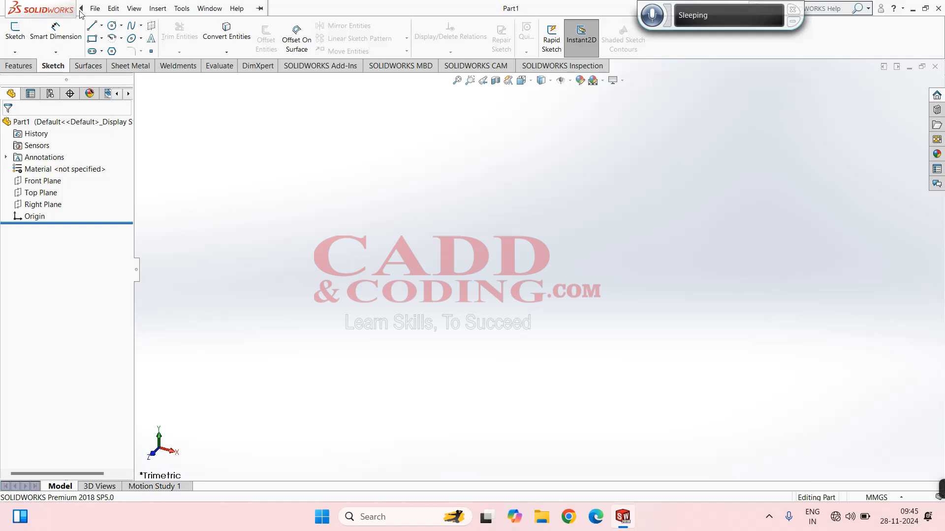
Review the File commands, and preview the Front Plane and Right Plane in the graphics area before clearing the selection.
left_click(95, 9)
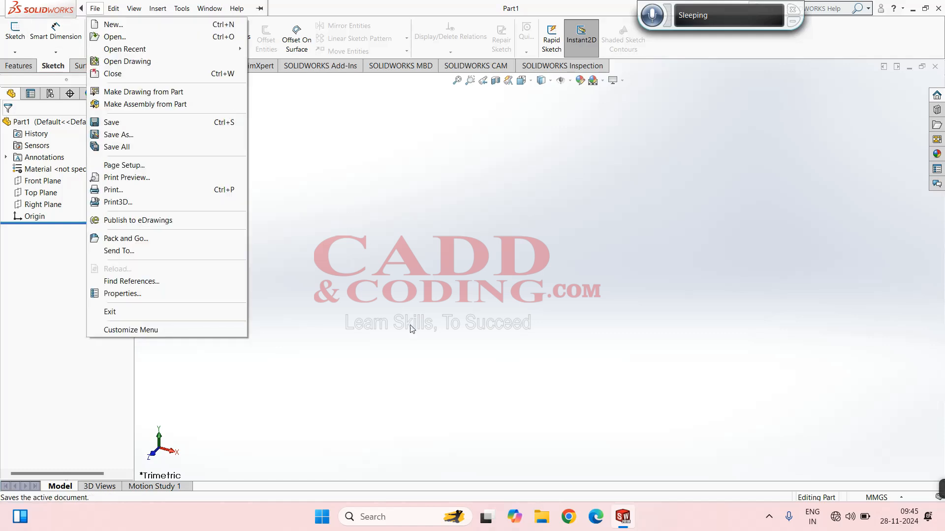
left_click(391, 236)
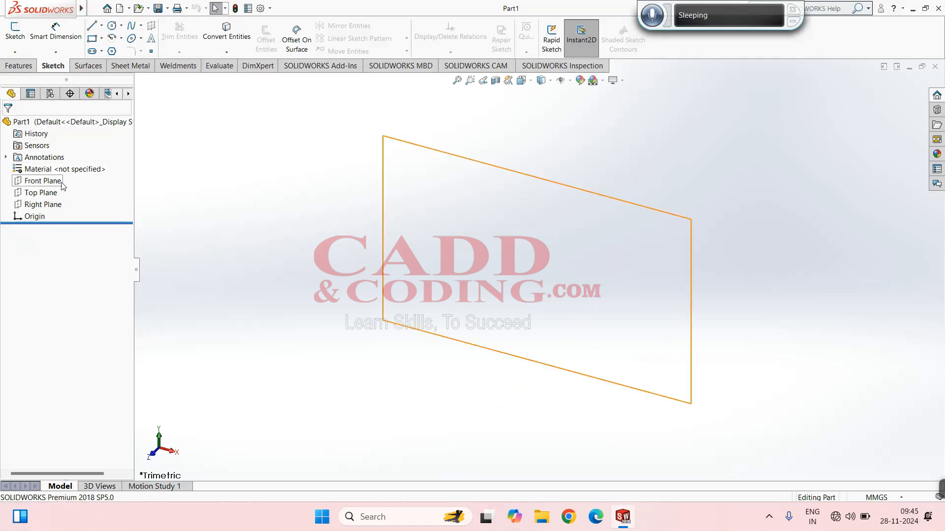
left_click(41, 181)
left_click(42, 204)
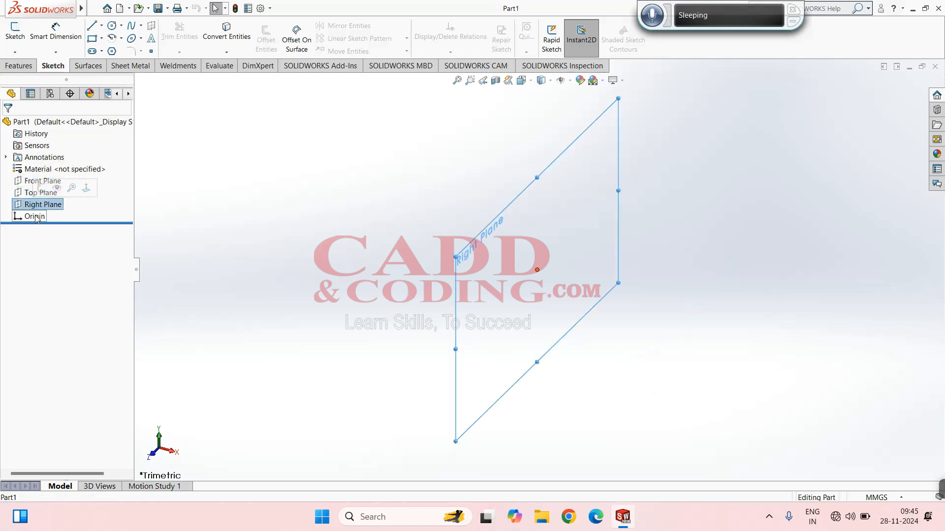
left_click(827, 263)
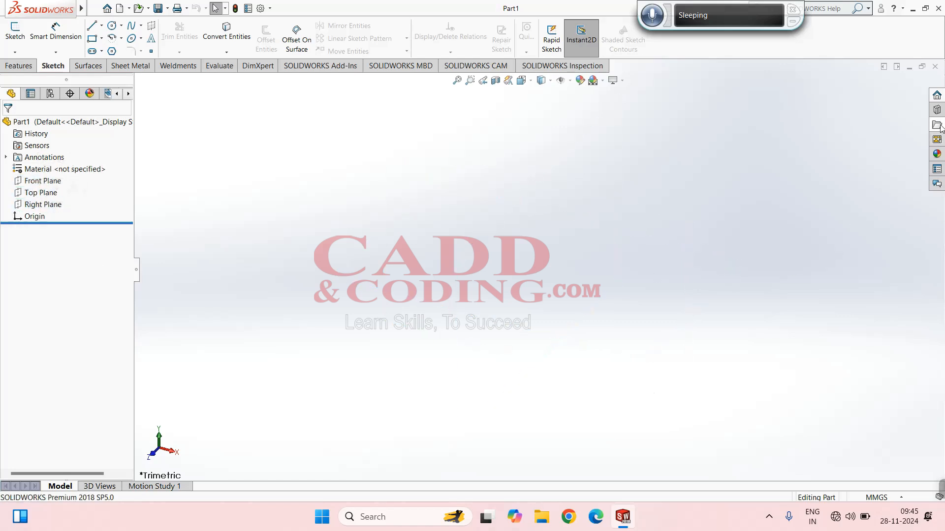
Examine the SOLIDWORKS Resources, the Toolbox and Design Library contents, and the available SOLIDWORKS add-ins.
left_click(936, 95)
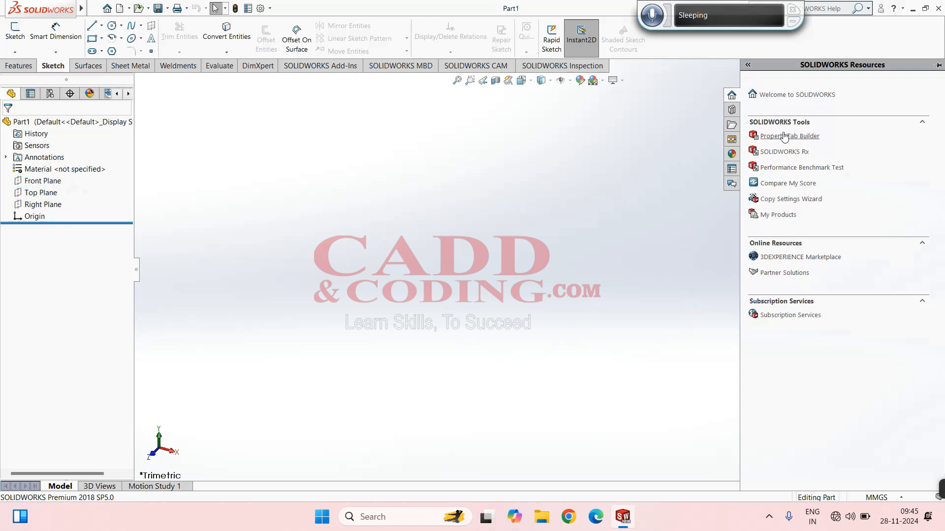
left_click(732, 109)
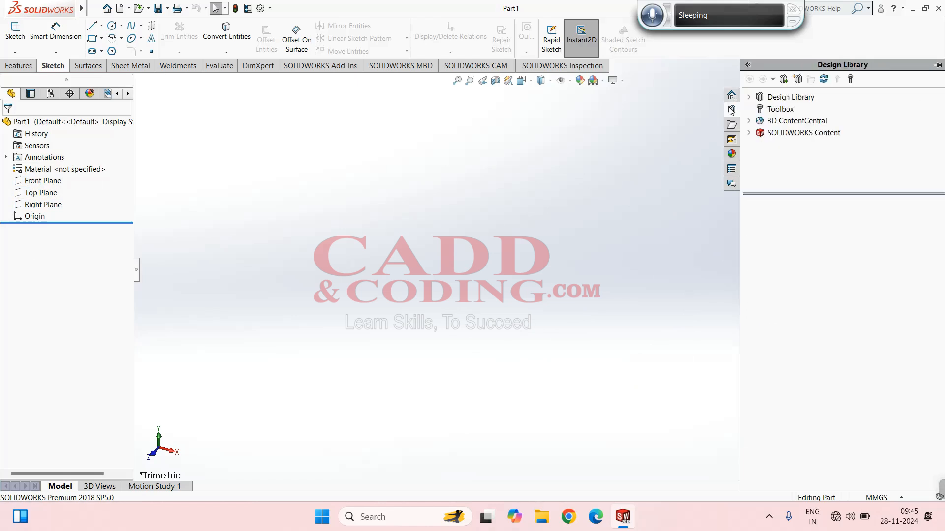
left_click(780, 109)
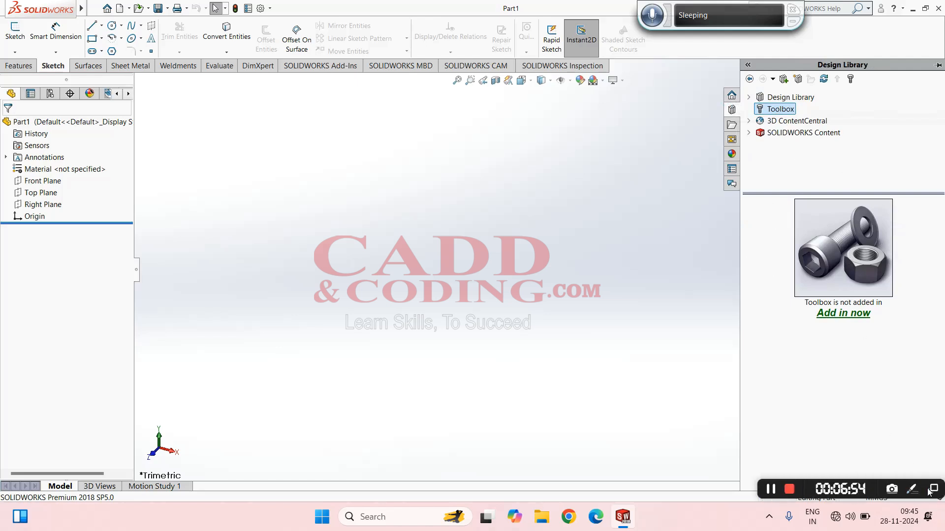
left_click(788, 101)
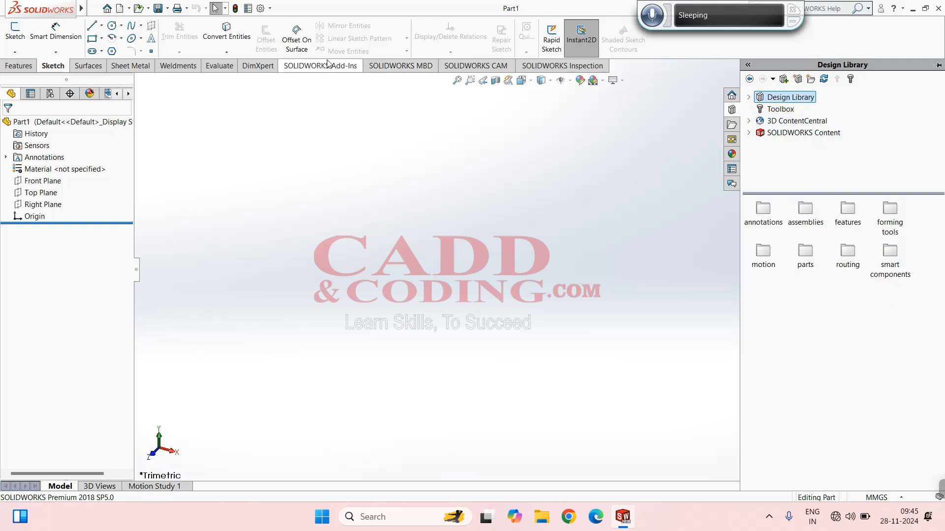
left_click(305, 66)
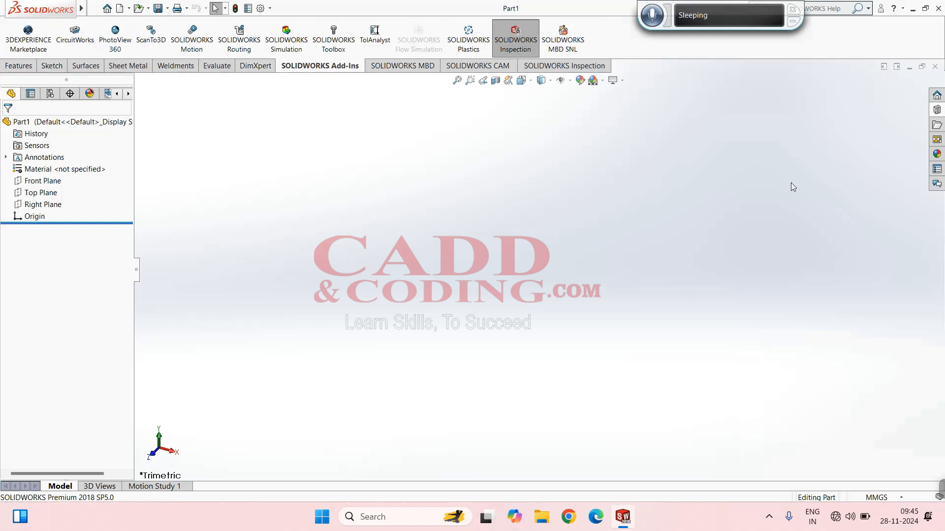
left_click(936, 126)
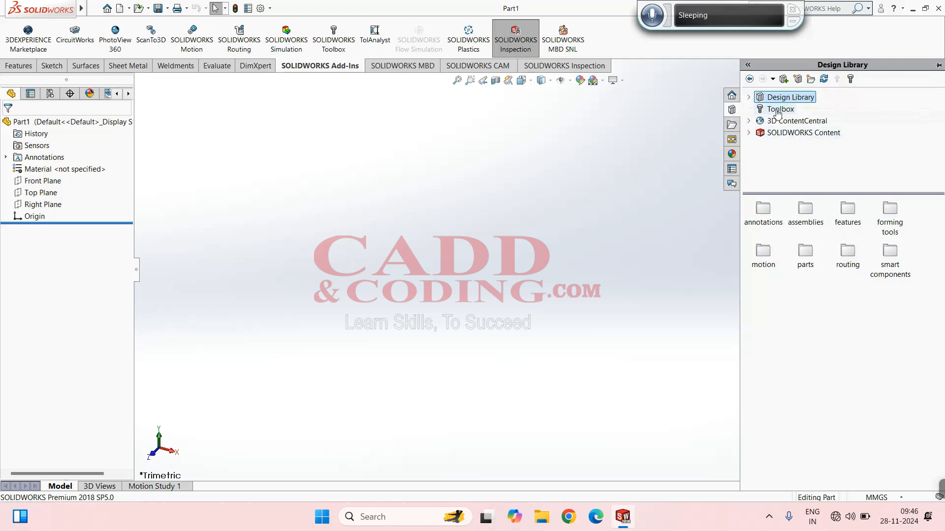
Browse the desktop contents in the File Explorer of the task pane and collapse the listing again.
left_click(731, 125)
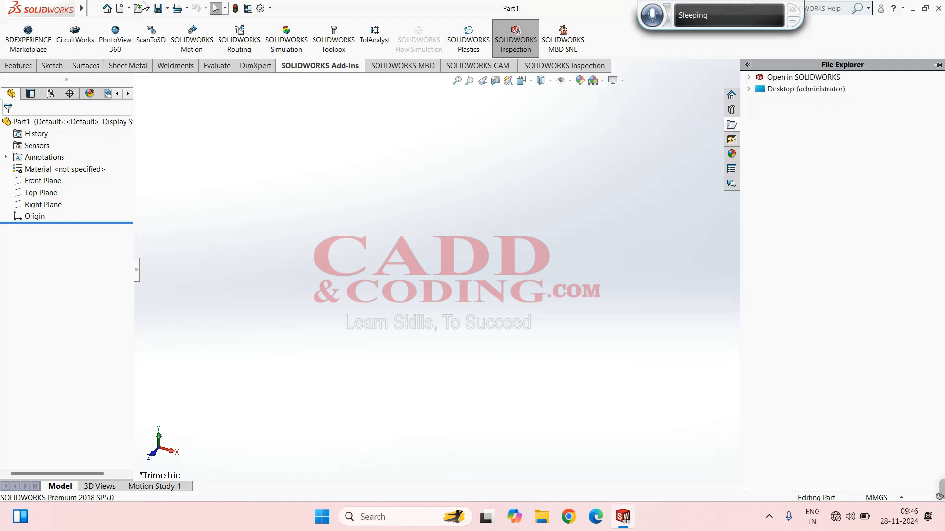
left_click(748, 89)
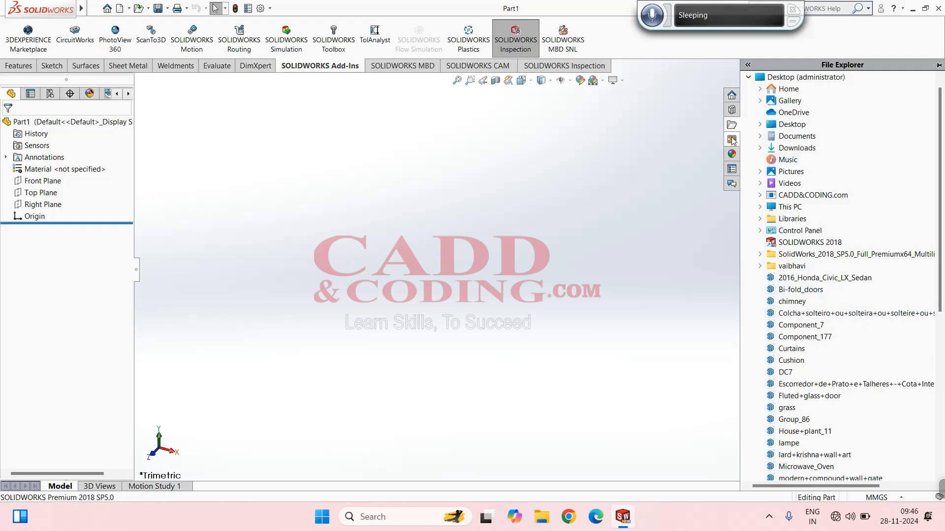
left_click(748, 77)
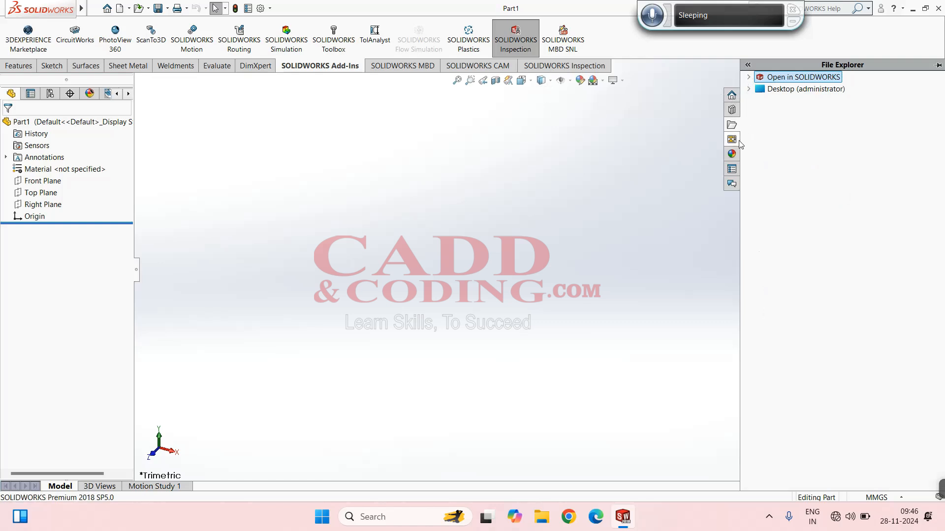
Examine the Appearances, Scenes, and Decals, the Custom Properties and the SOLIDWORKS Forum, and hide the task pane.
left_click(733, 154)
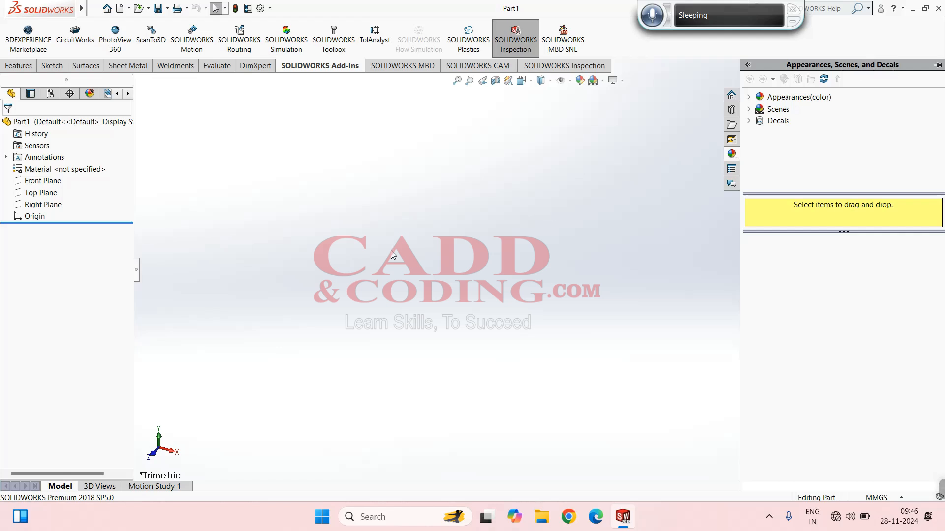
left_click(731, 169)
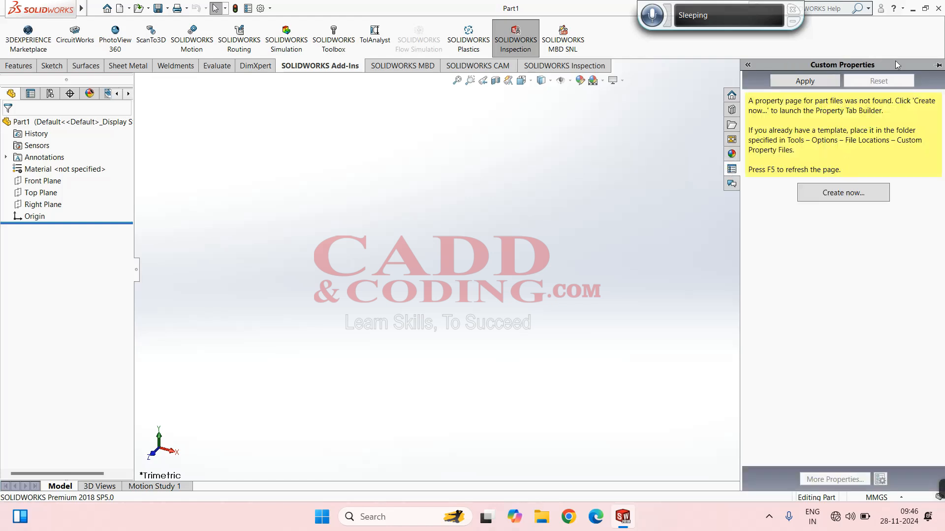
left_click(732, 185)
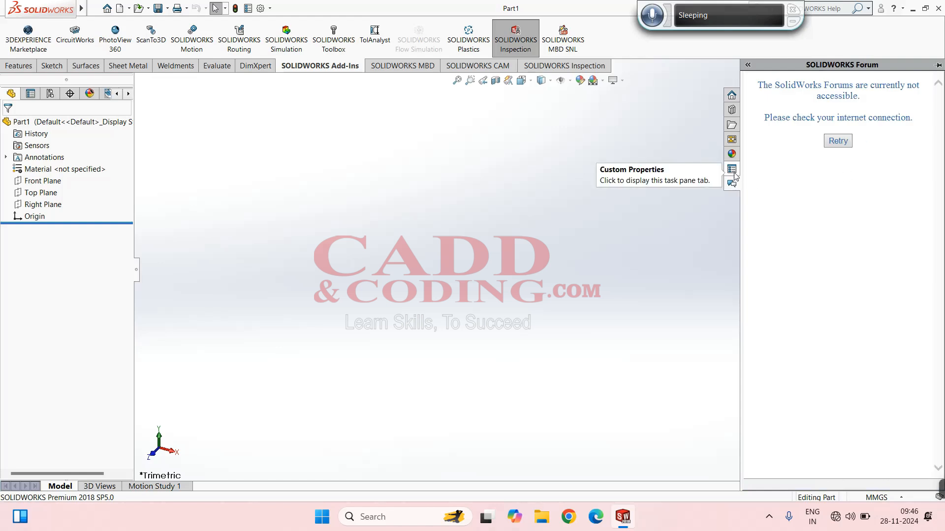
left_click(732, 169)
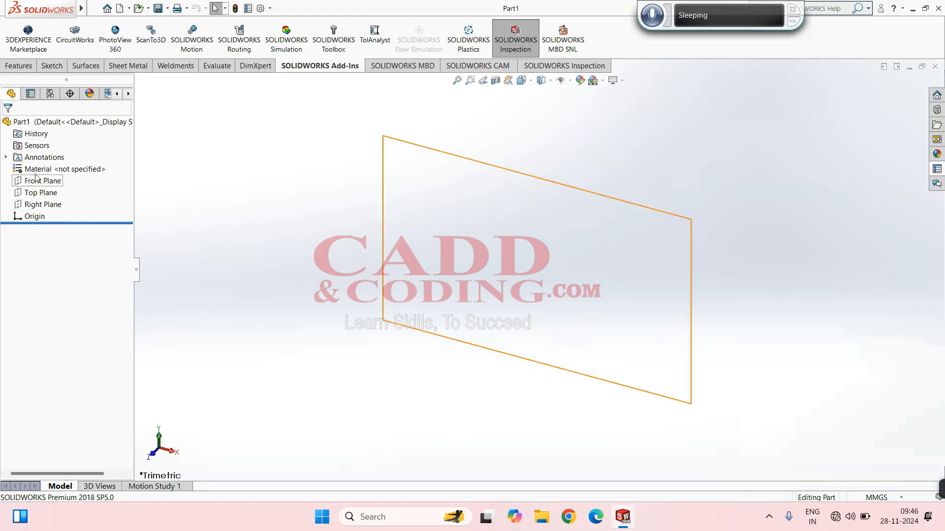
Inspect the Part1, History, Sensors, Annotations and Material entries of the feature tree one after another.
left_click(29, 124)
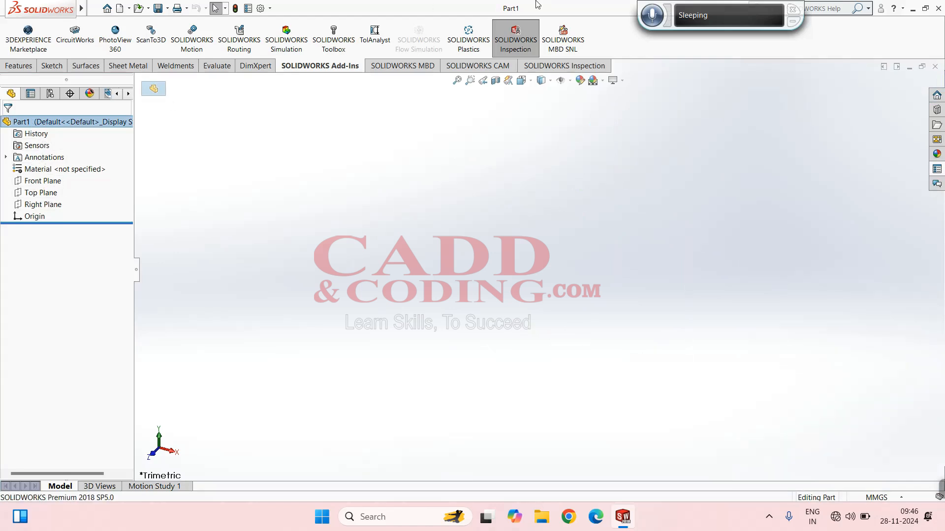
left_click(16, 123)
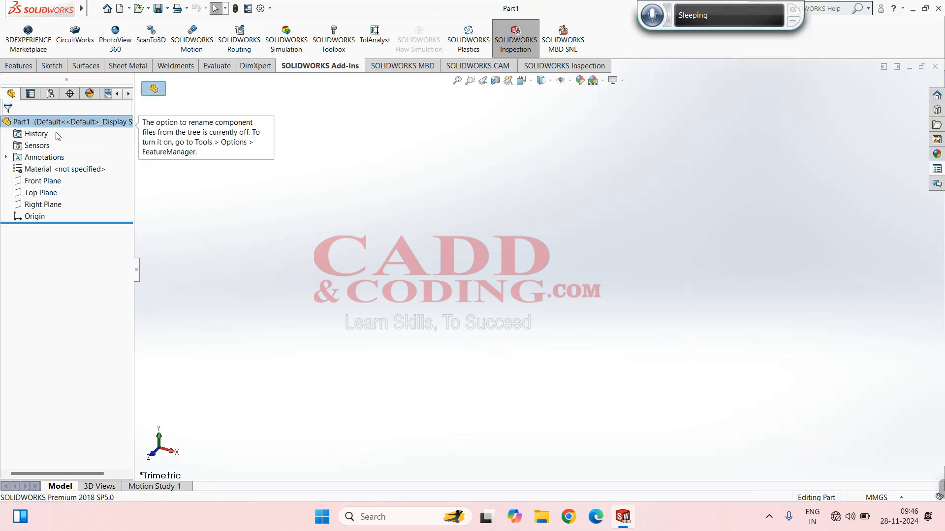
left_click(33, 136)
left_click(37, 148)
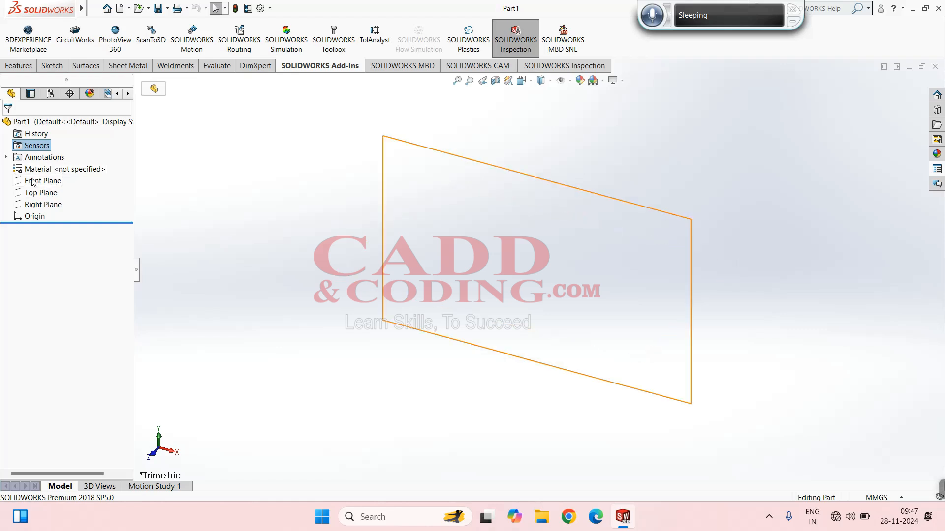
left_click(38, 159)
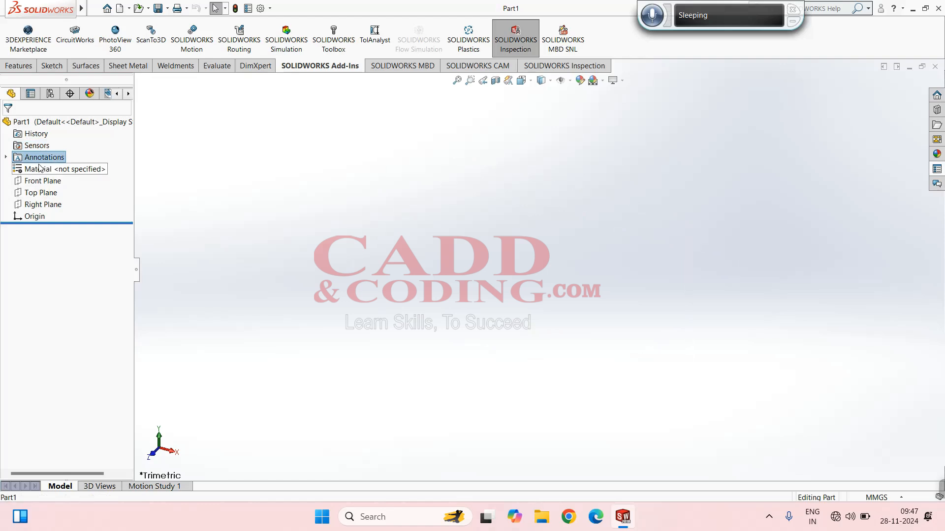
left_click(44, 170)
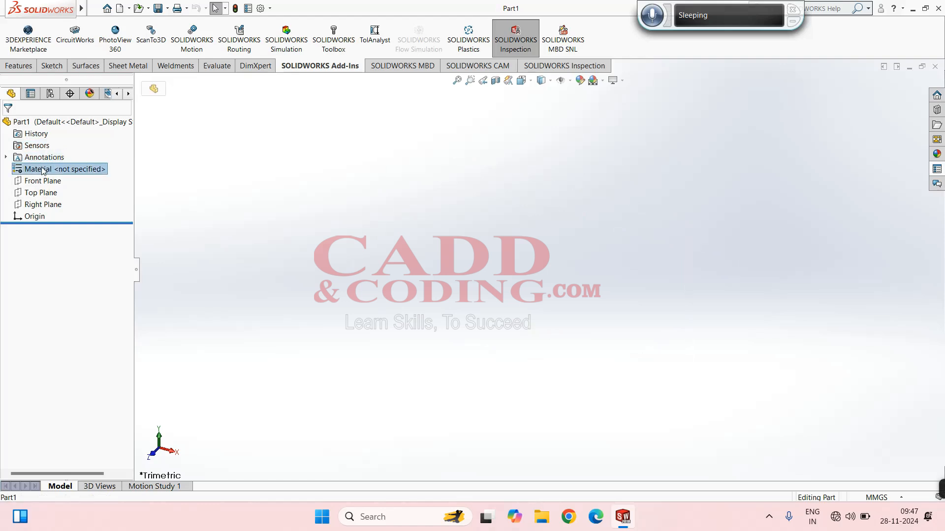
Examine the options offered for the Material entry, including editing, configuring and the favorite materials, without assigning any.
right_click(44, 170)
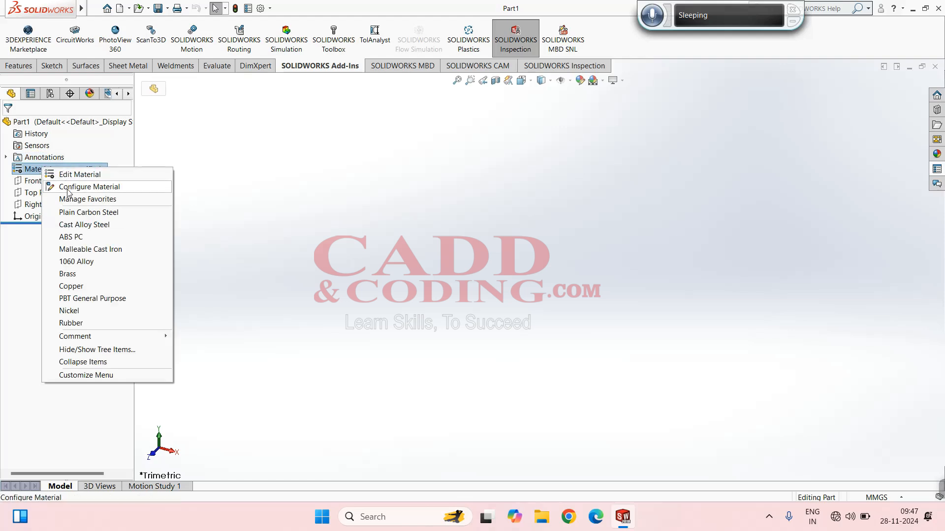
mouse_move(86, 338)
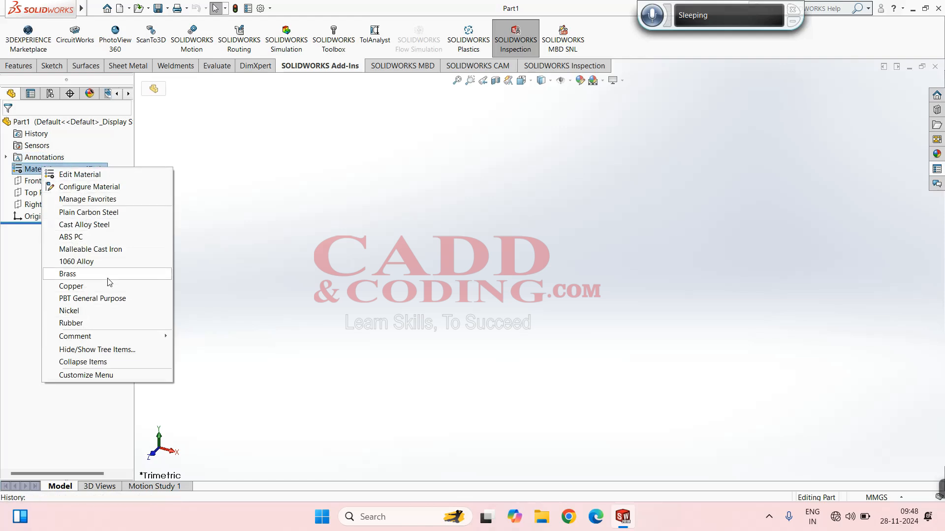
left_click(38, 274)
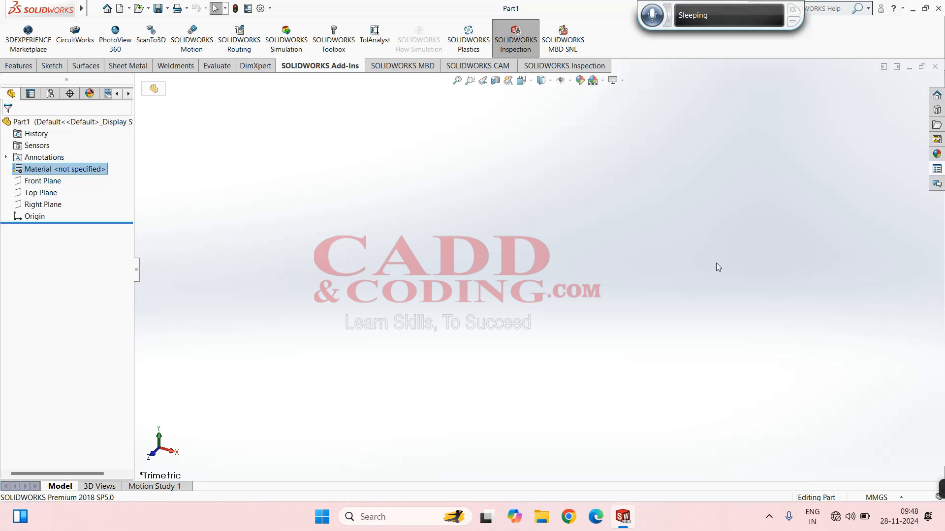
right_click(84, 168)
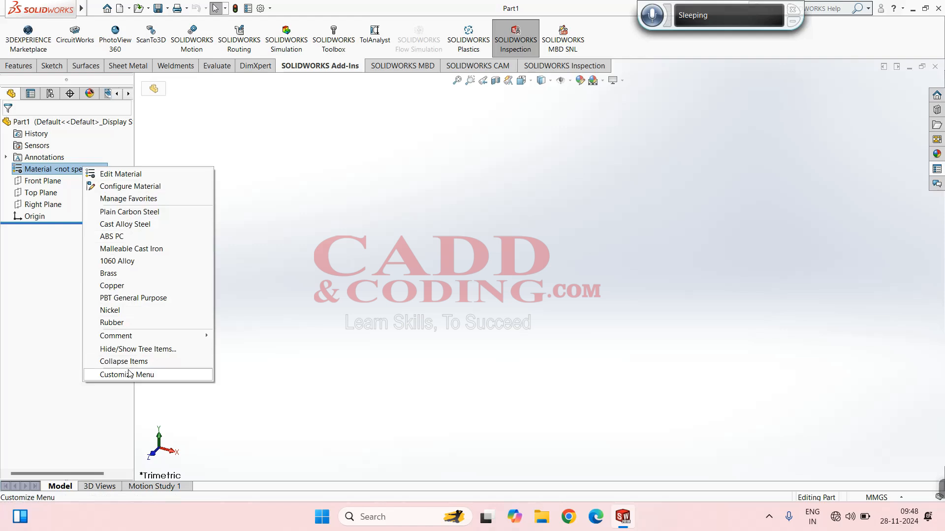
left_click(300, 255)
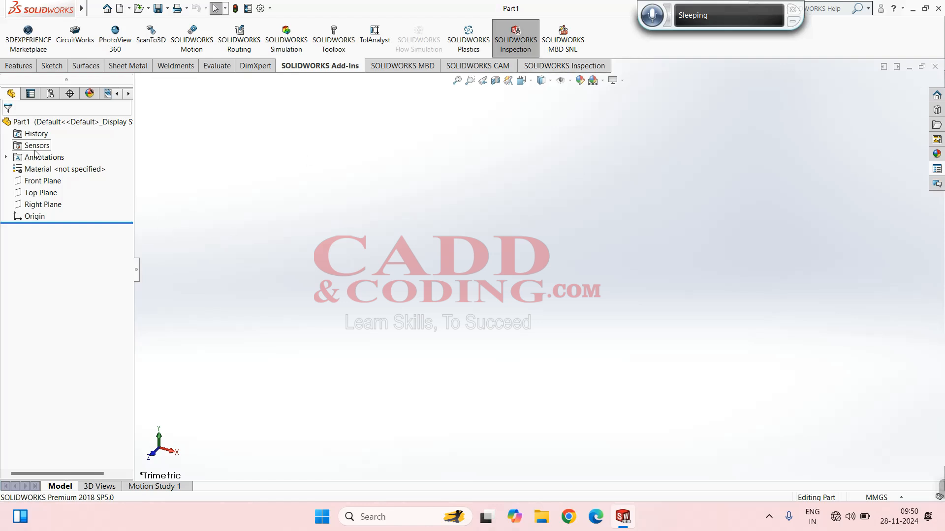
Inspect the Front Plane, Top Plane and Right Plane in the graphics area one after another and clear the selection.
left_click(37, 182)
left_click(39, 192)
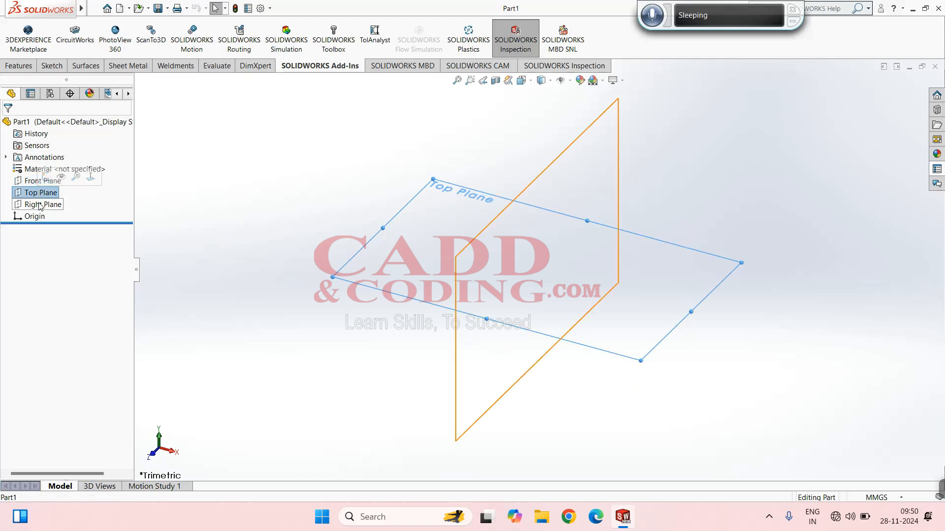
left_click(40, 205)
left_click(339, 198)
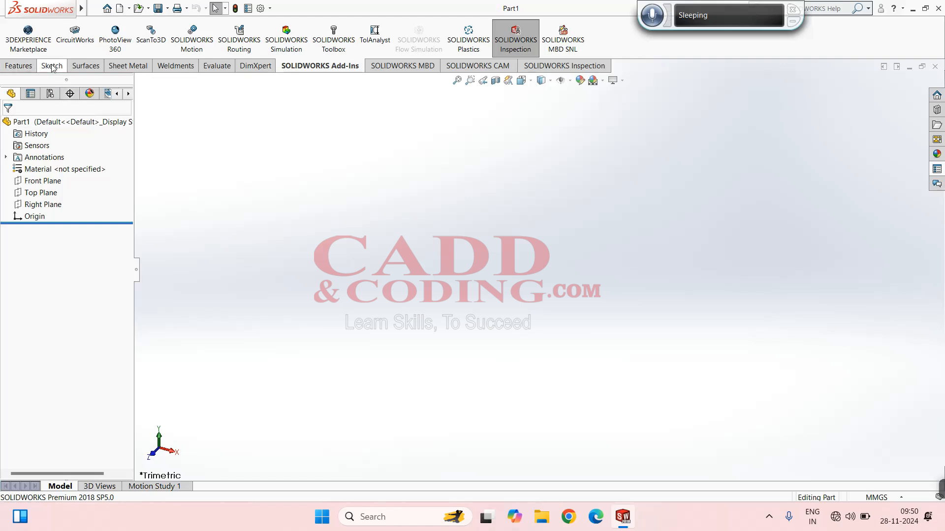
left_click(44, 192)
left_click(42, 181)
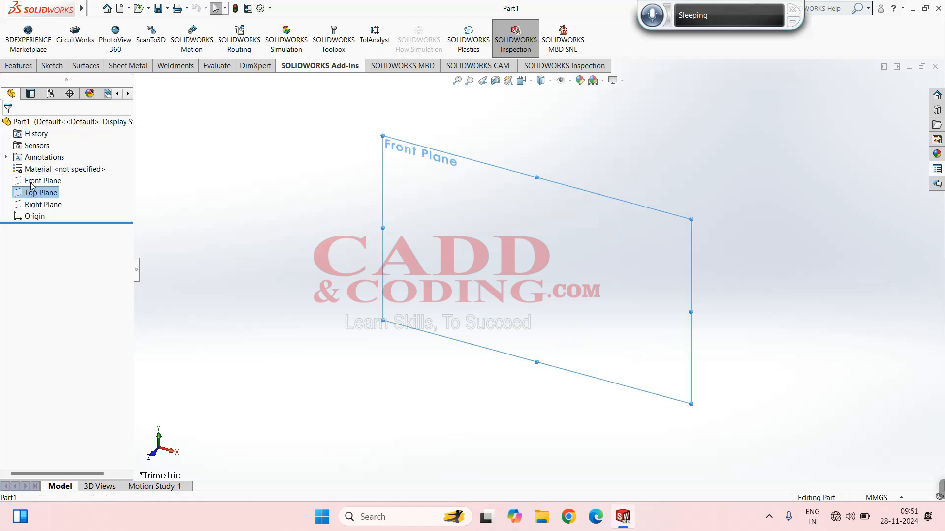
left_click(39, 205)
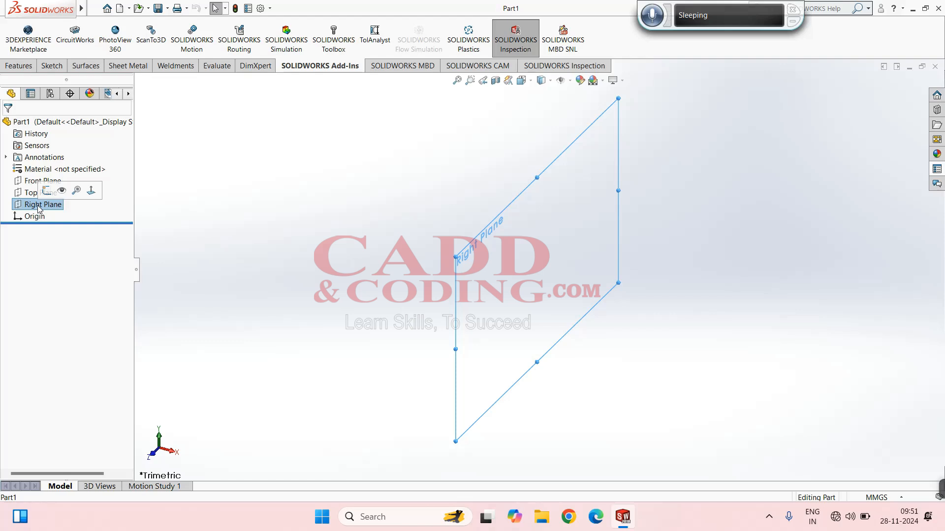
left_click(311, 224)
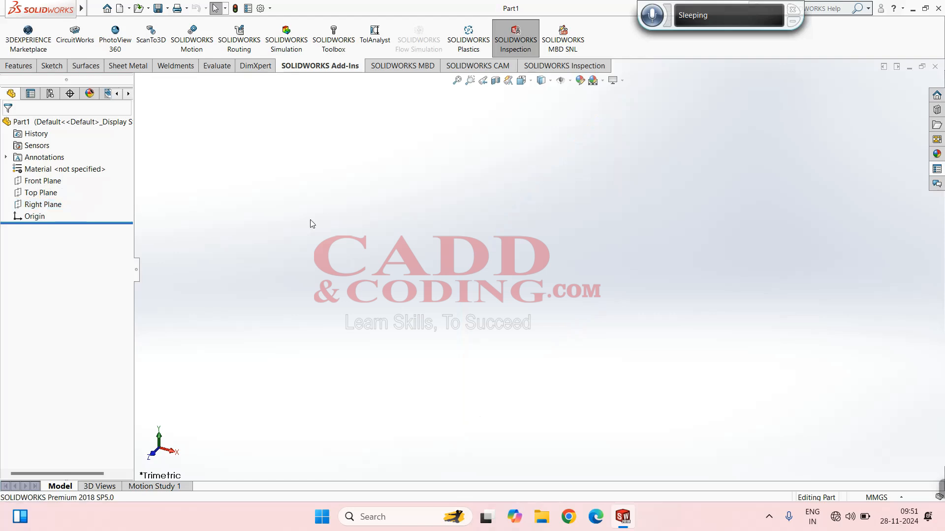
Bring up the sketch commands and highlight the Top Plane to view its orientation, clearing the selection again.
left_click(52, 66)
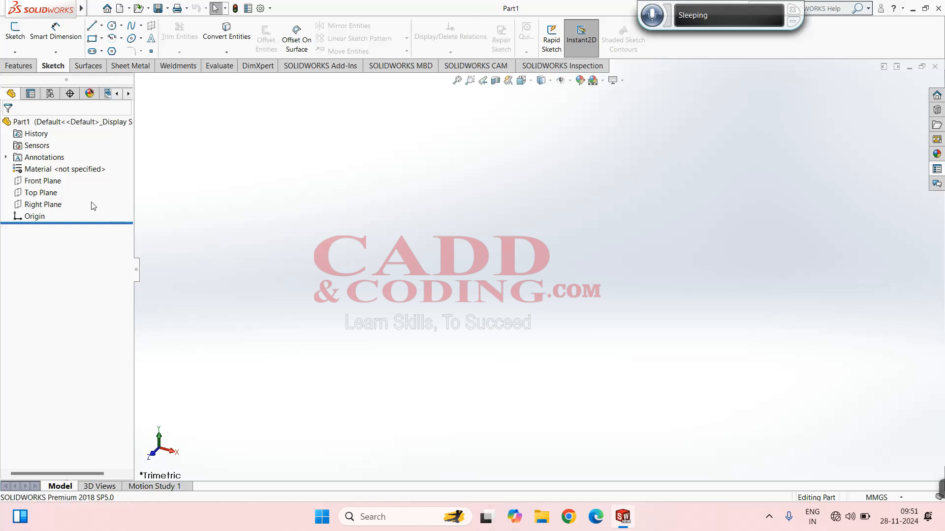
left_click(56, 194)
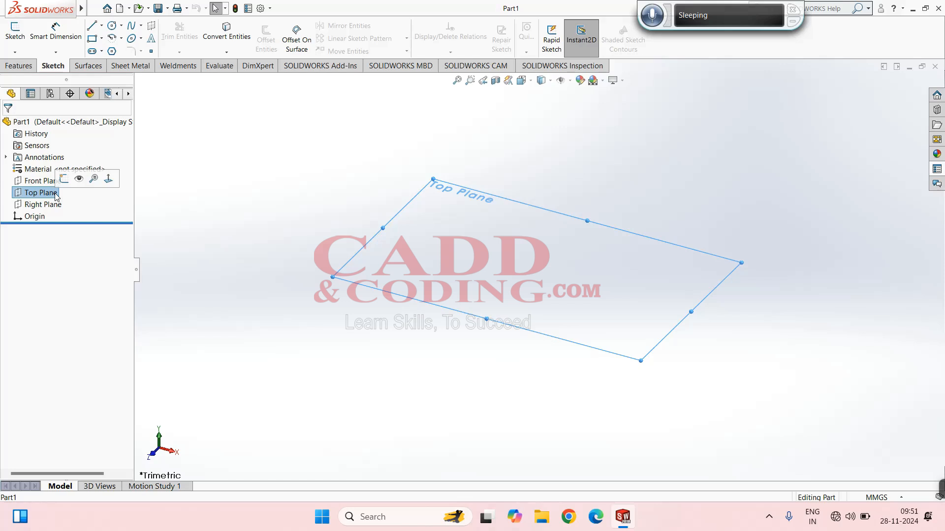
left_click(293, 202)
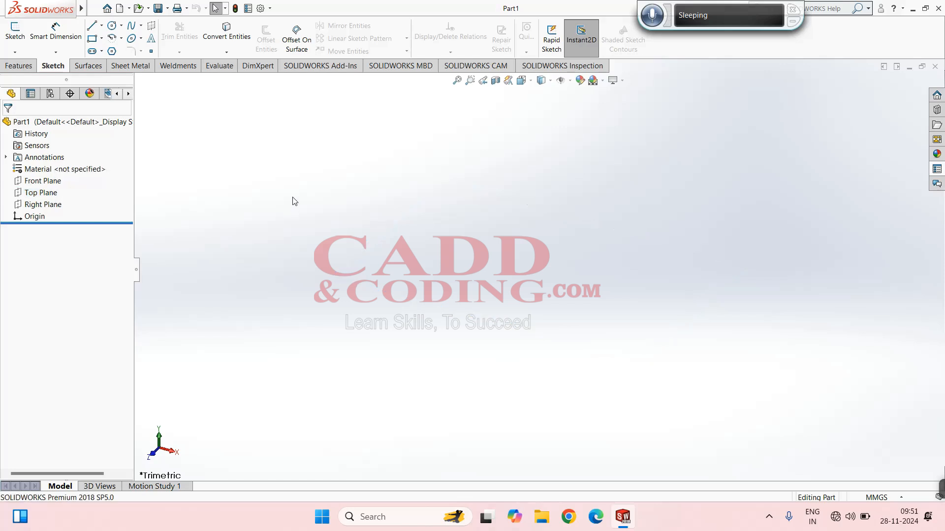
left_click(38, 196)
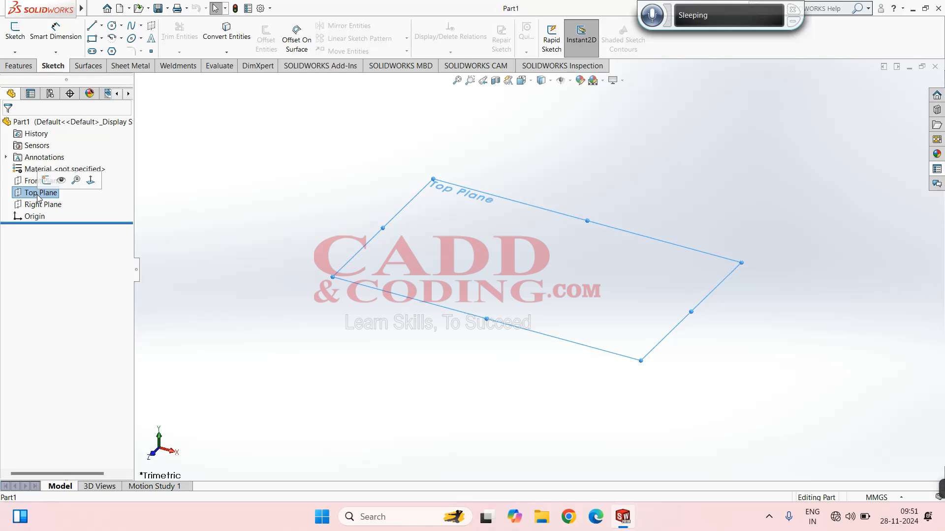
left_click(514, 196)
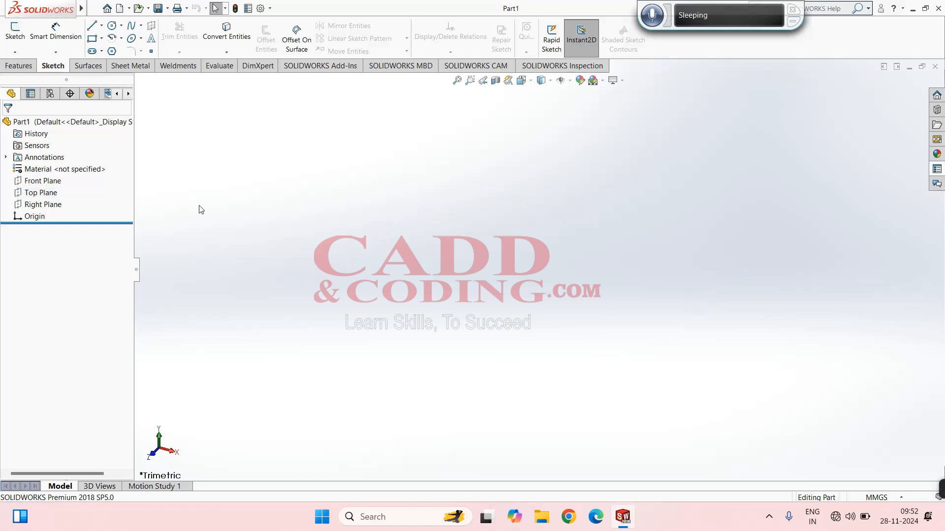
Start a new sketch on the Top Plane and clear the plane selection.
left_click(8, 30)
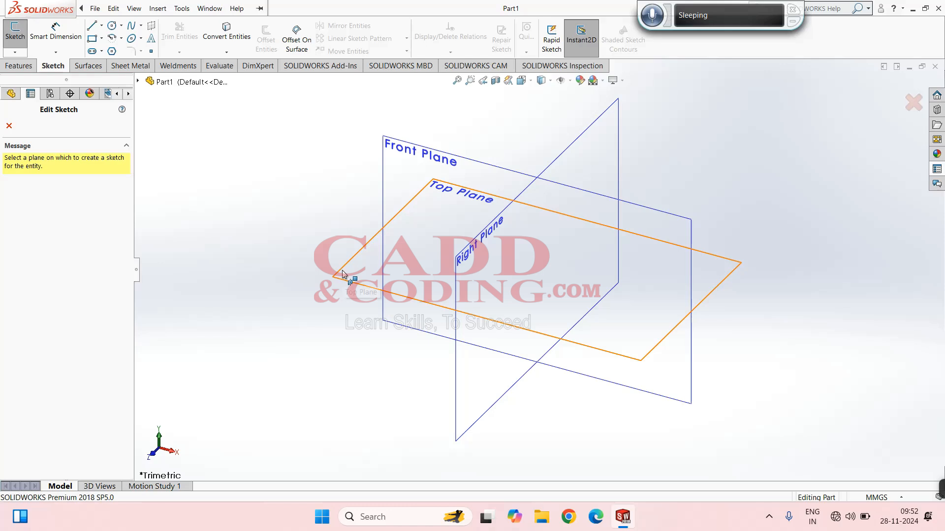
left_click(9, 127)
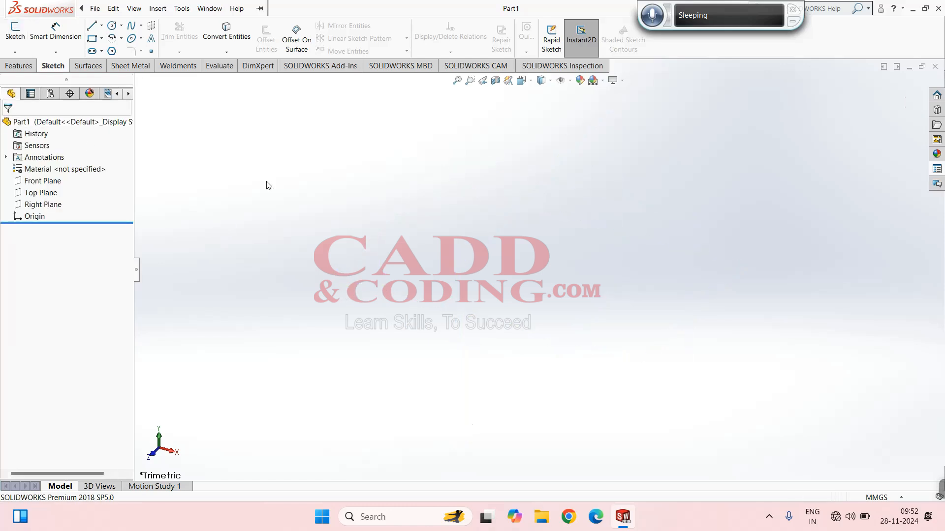
left_click(36, 193)
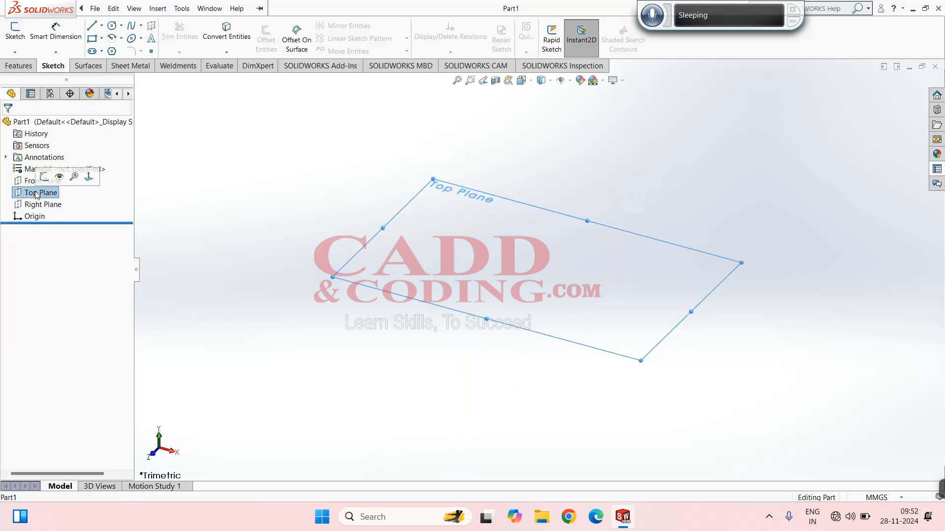
left_click(179, 195)
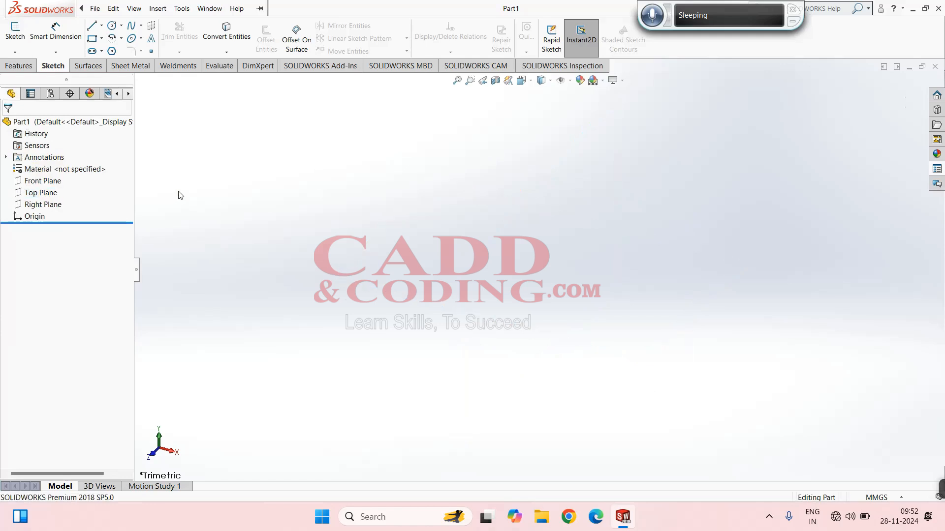
left_click(38, 193)
left_click(44, 178)
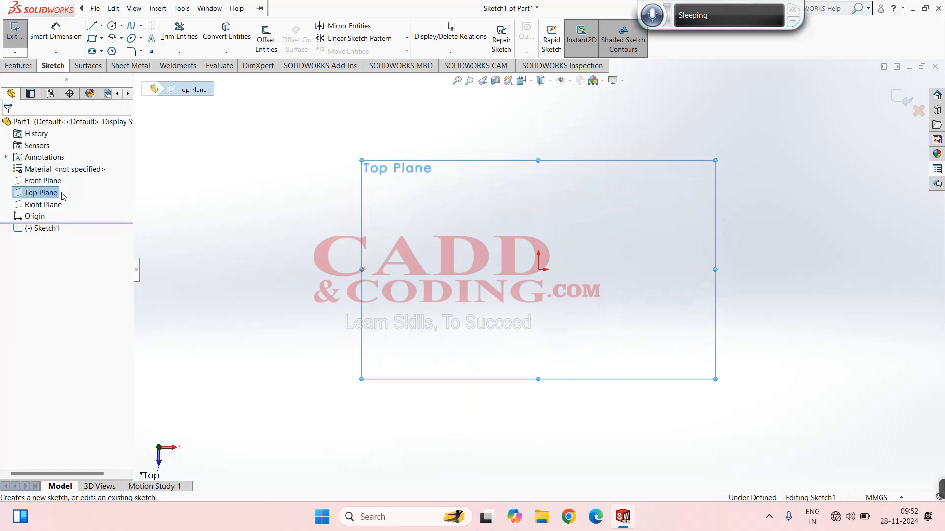
left_click(251, 157)
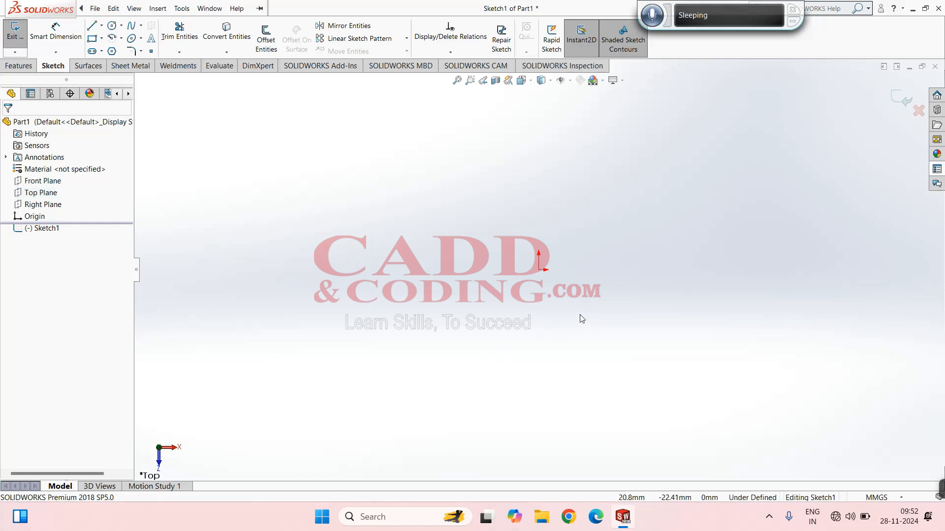
middle_click_drag(566, 314, 553, 154)
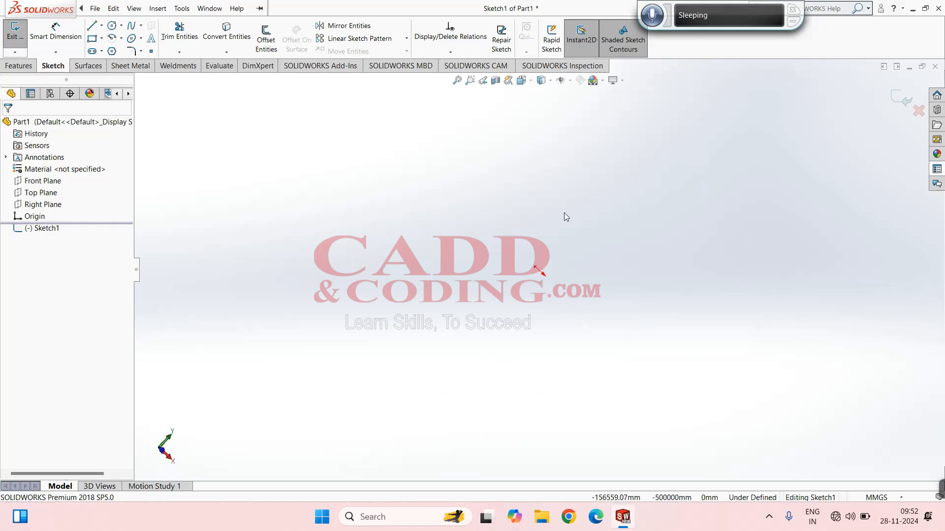
key("ctrl+8")
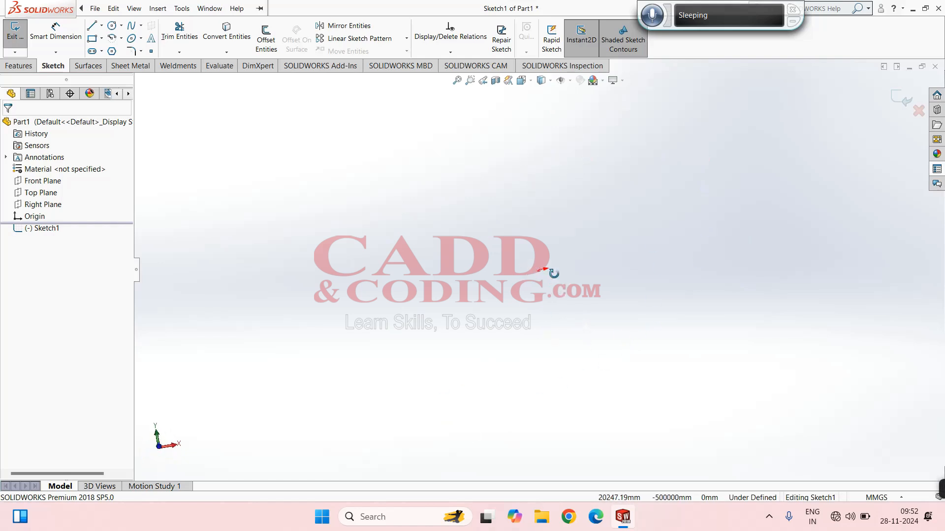
left_click(103, 39)
left_click(131, 64)
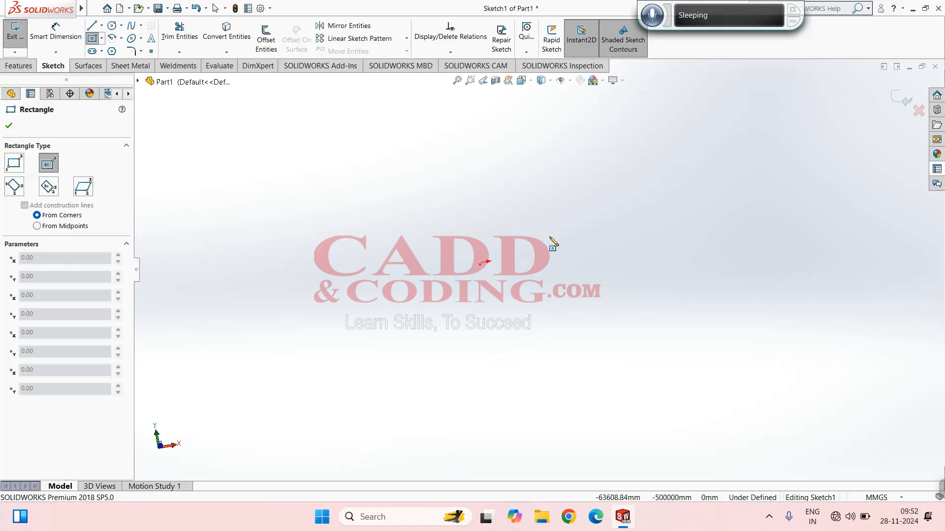
key("Escape")
Move the Orientation window clear of the feature tree and set the view normal to the sketch plane.
mouse_move(471, 268)
middle_mouse_down()
mouse_move(605, 302)
mouse_move(818, 202)
mouse_move(376, 280)
mouse_move(479, 258)
middle_mouse_up()
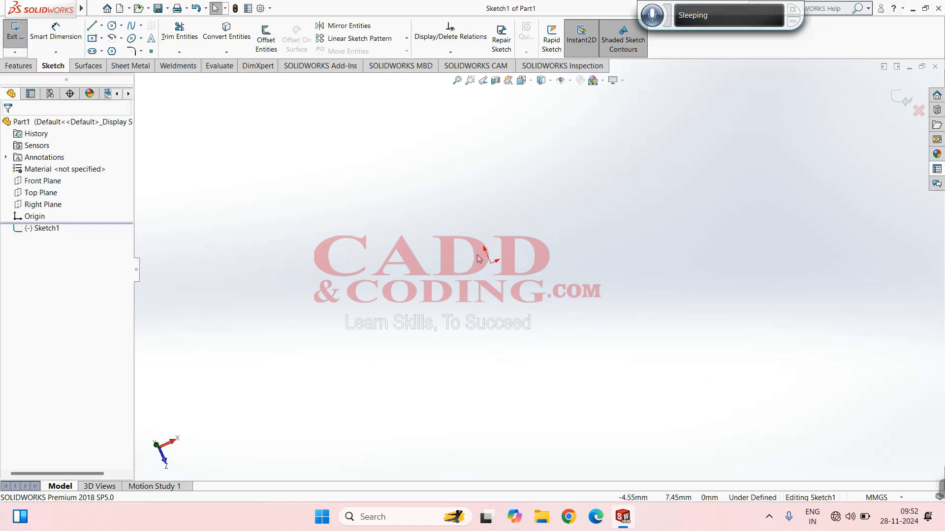
middle_click_drag(498, 295, 443, 316)
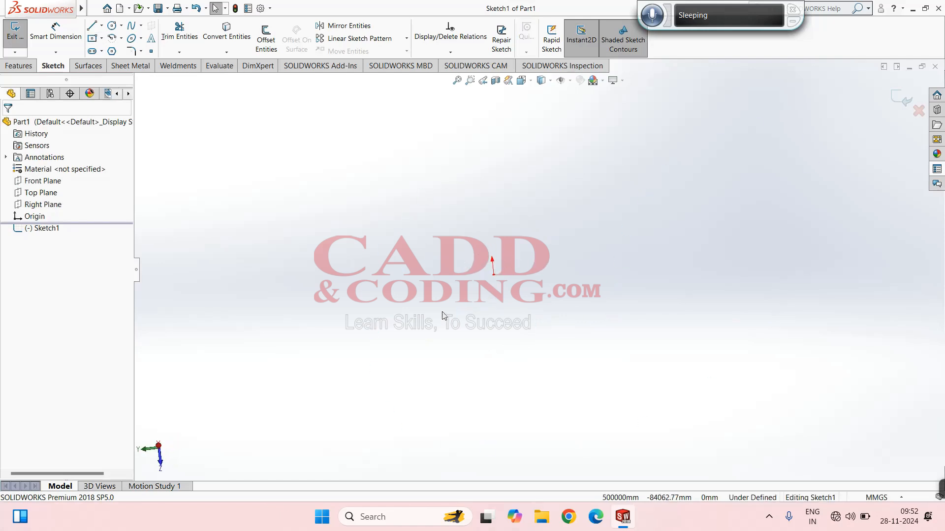
middle_click_drag(519, 282, 445, 295)
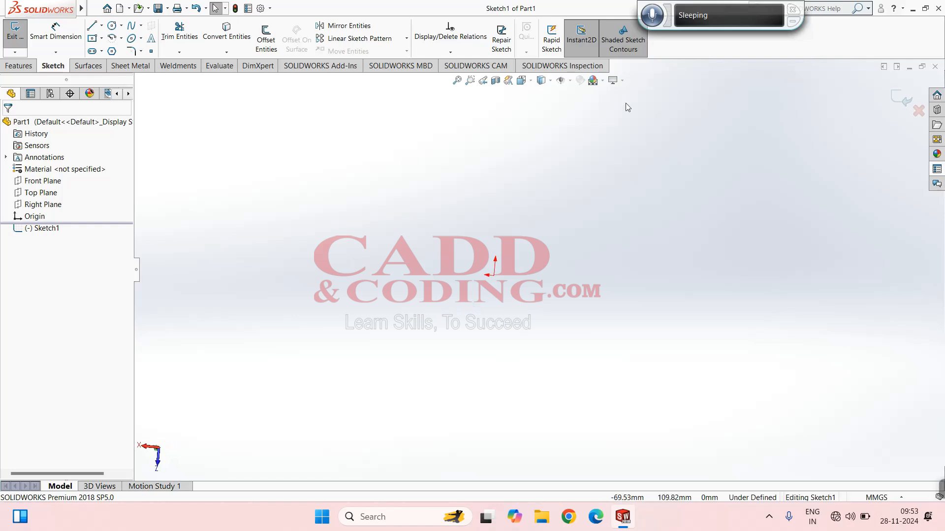
key("space")
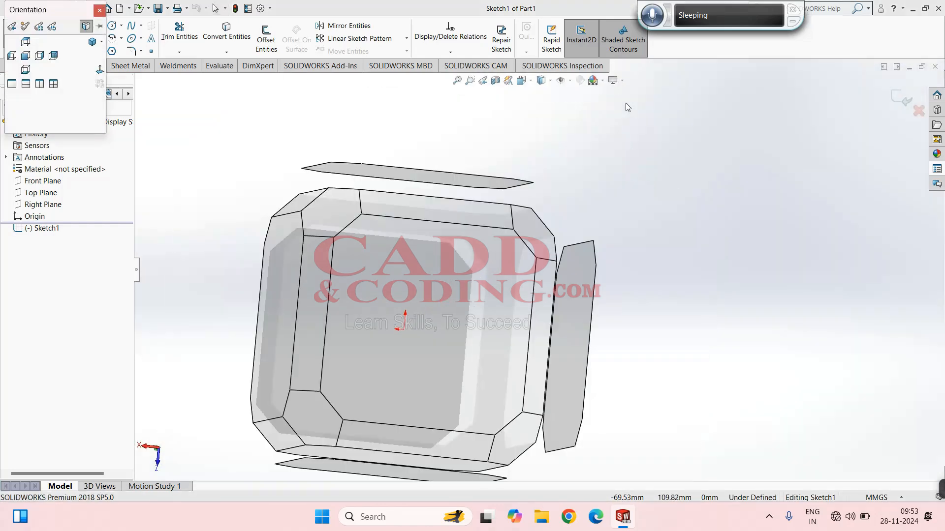
left_click_drag(34, 12, 769, 208)
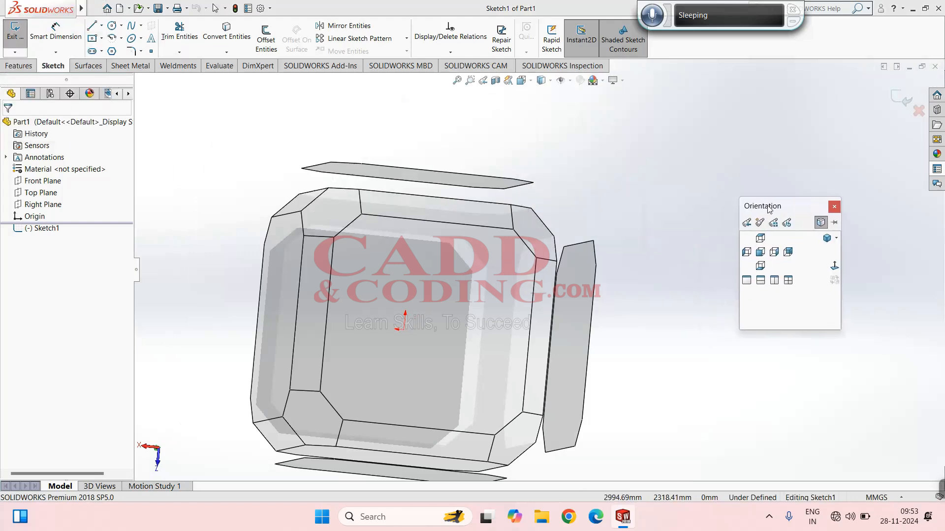
left_click(834, 266)
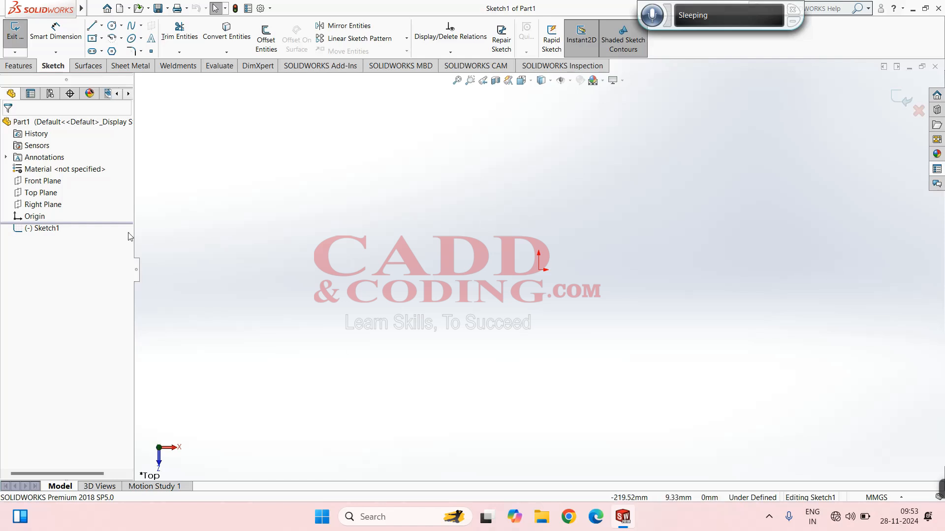
Look at the view selector cube and the Orientation window once more and close them.
key("space")
key("f")
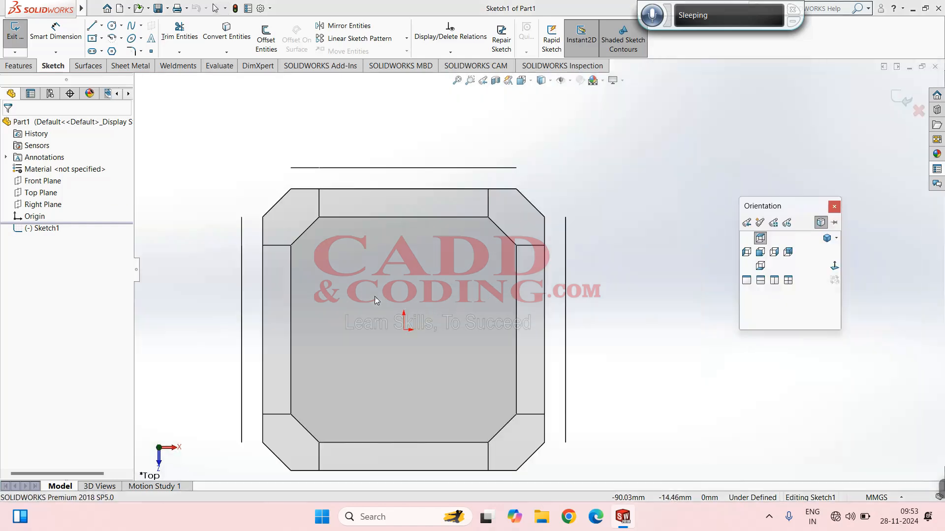
left_click(834, 207)
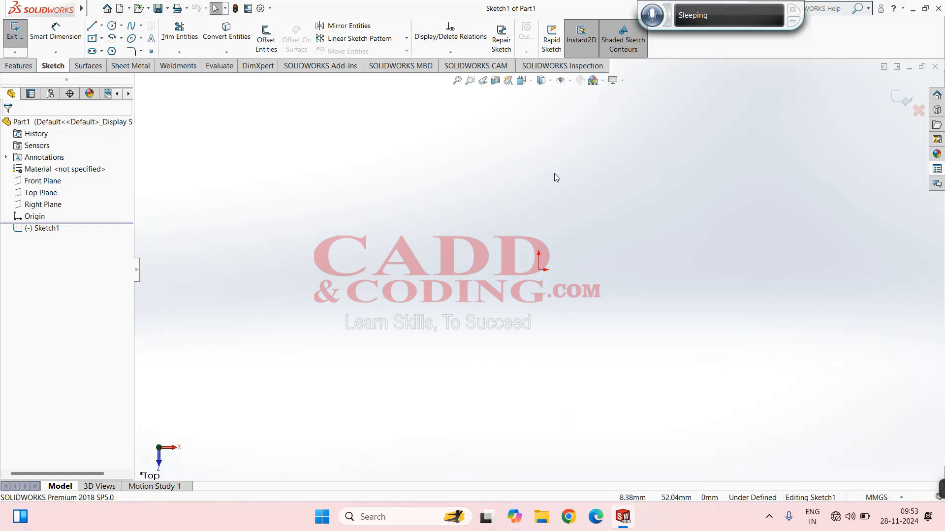
Display the Standard Views toolbar and dock it vertically beside the task pane.
right_click(856, 42)
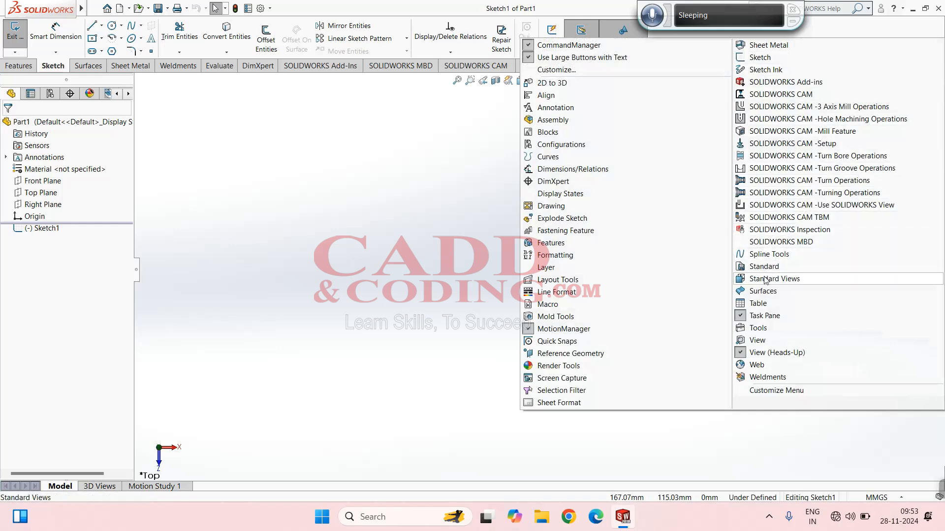
left_click(766, 280)
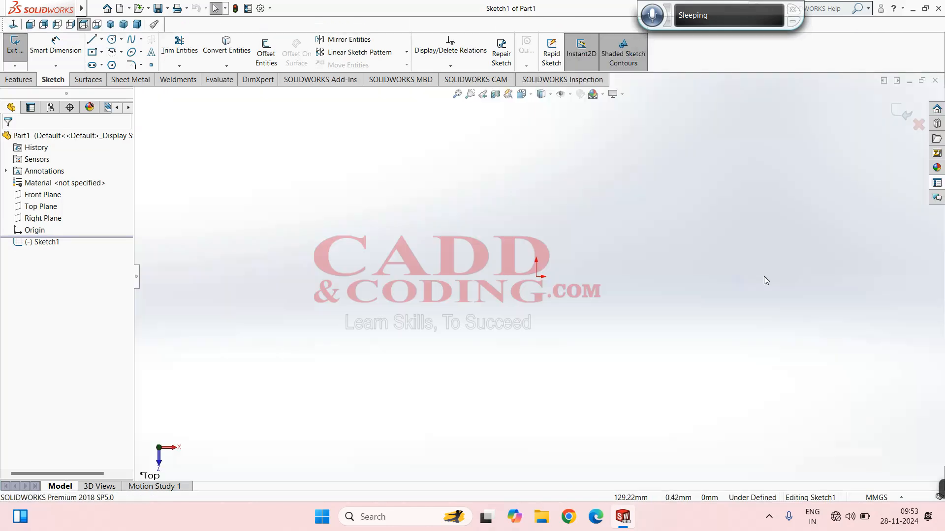
left_click_drag(5, 24, 942, 105)
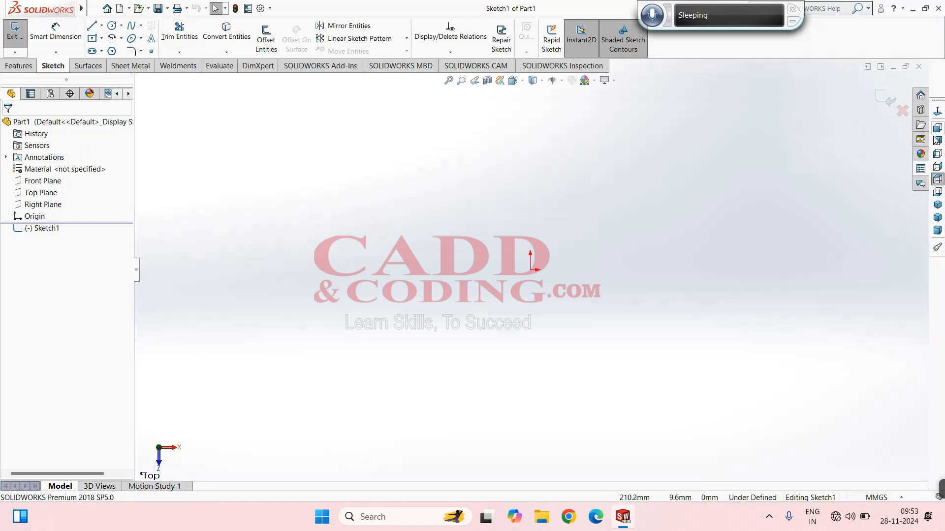
Flip the view normal to the sketch plane between its two sides, ending in the Top view.
left_click(937, 112)
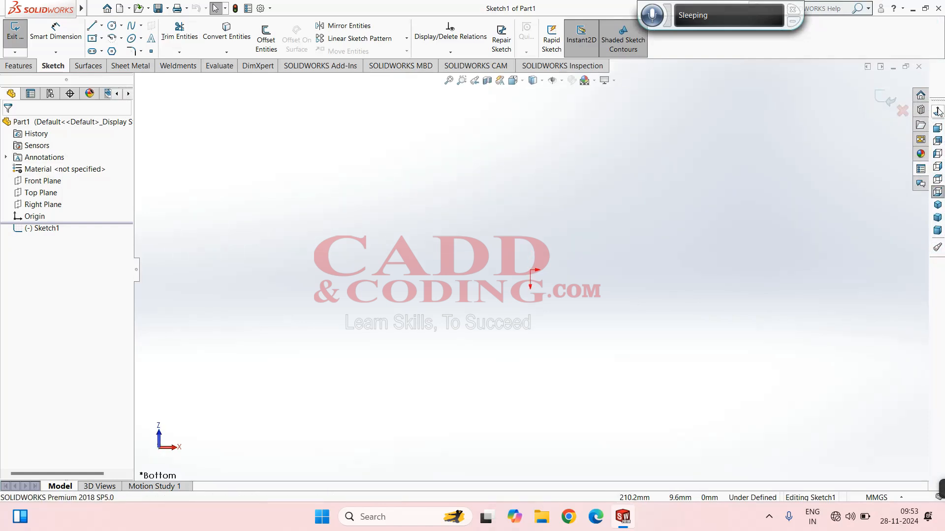
left_click(940, 112)
left_click(940, 112)
left_click(939, 111)
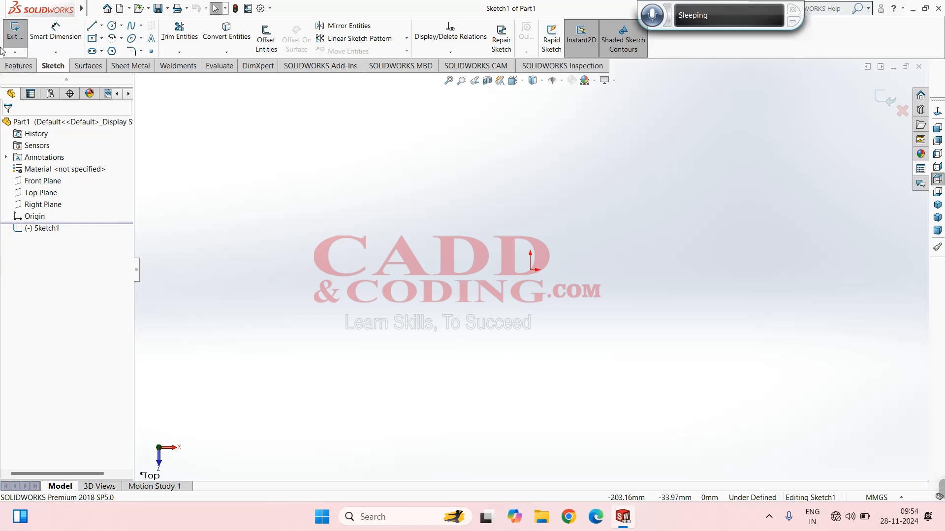
Sketch a line with Horizontal orientation from the origin toward the positive X direction.
left_click(101, 25)
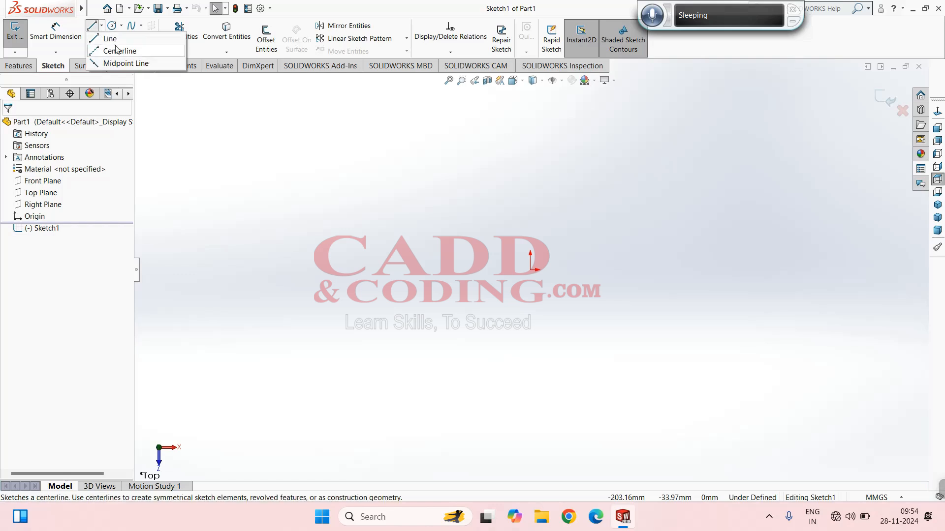
left_click(110, 39)
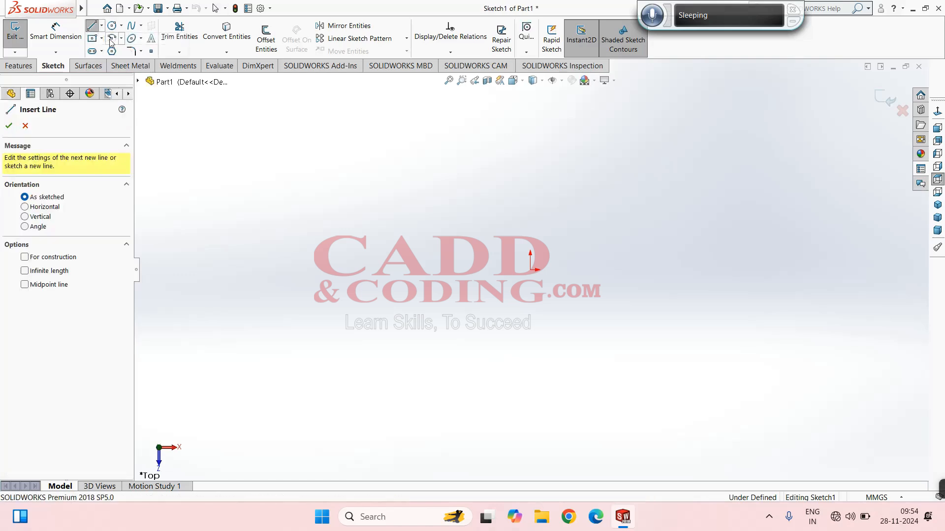
left_click(40, 209)
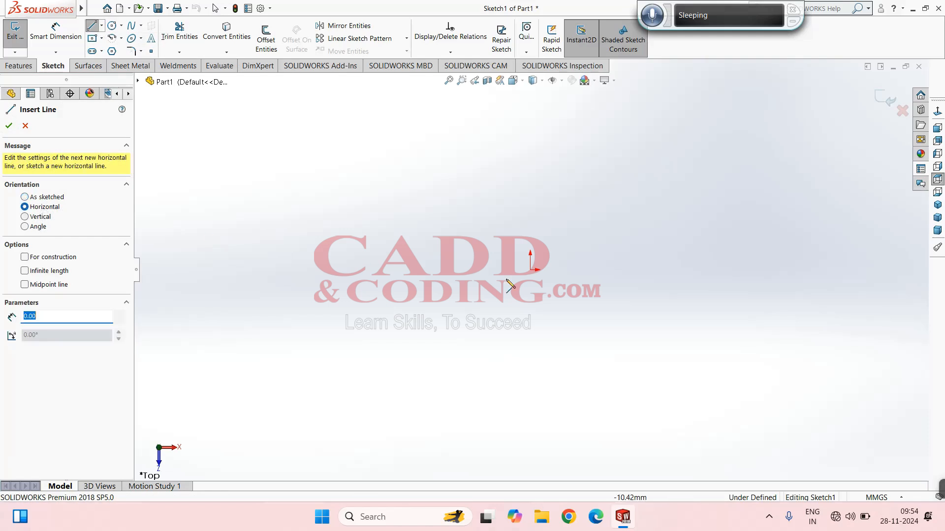
left_click(531, 270)
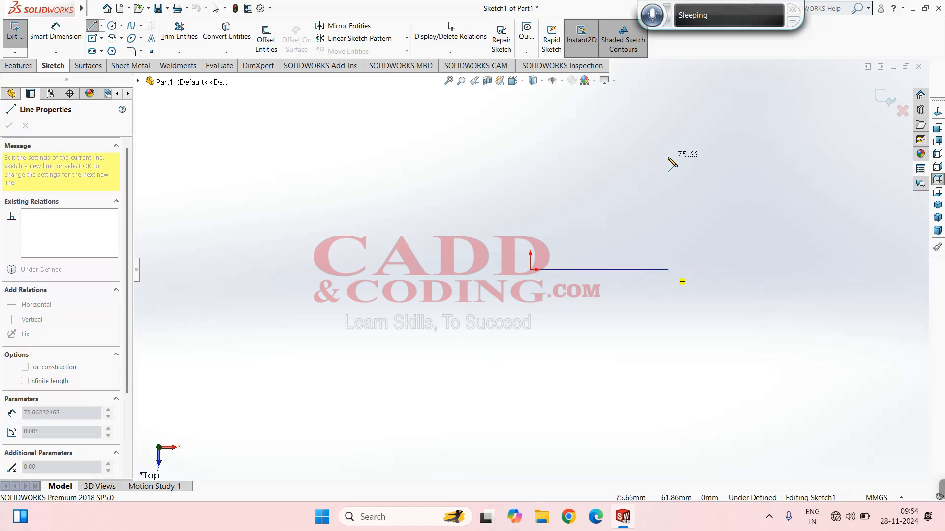
left_click(656, 270)
left_click(9, 126)
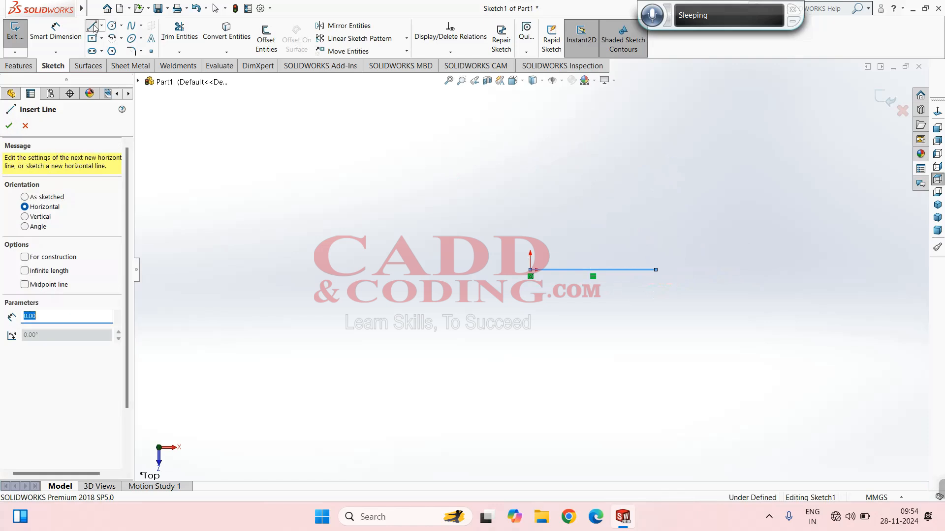
Sketch a chain of lines with As sketched orientation from the horizontal line's free end around to the origin, closing the profile.
left_click(43, 197)
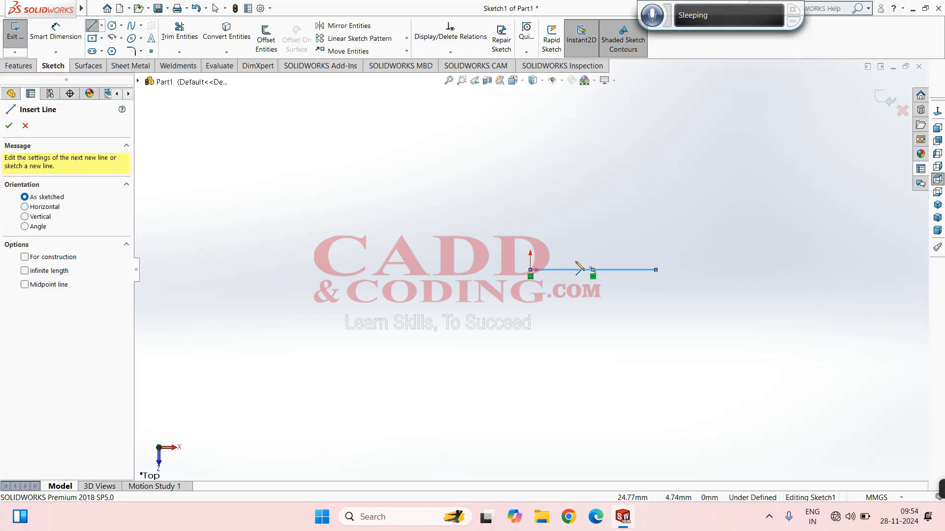
left_click(657, 271)
left_click(660, 176)
left_click(749, 171)
left_click(775, 280)
left_click(740, 357)
left_click(616, 367)
left_click(553, 348)
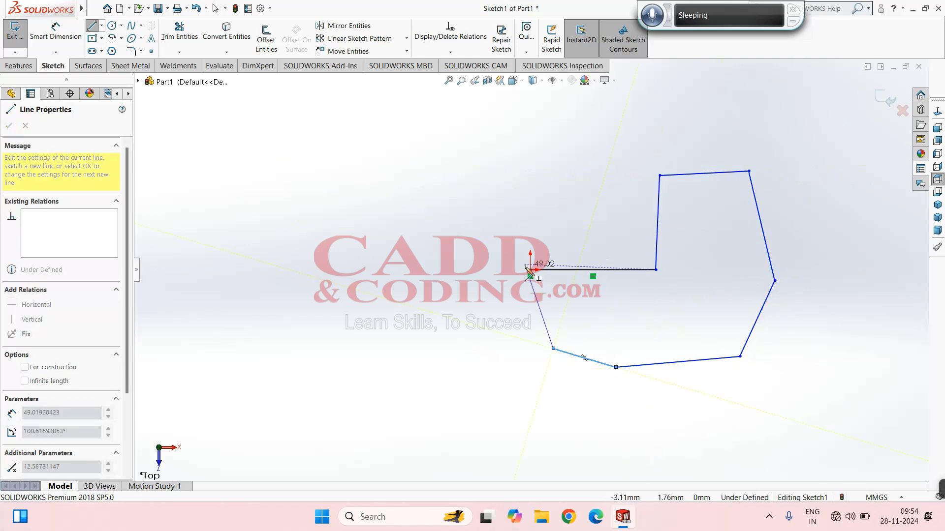
left_click(530, 272)
left_click(616, 366)
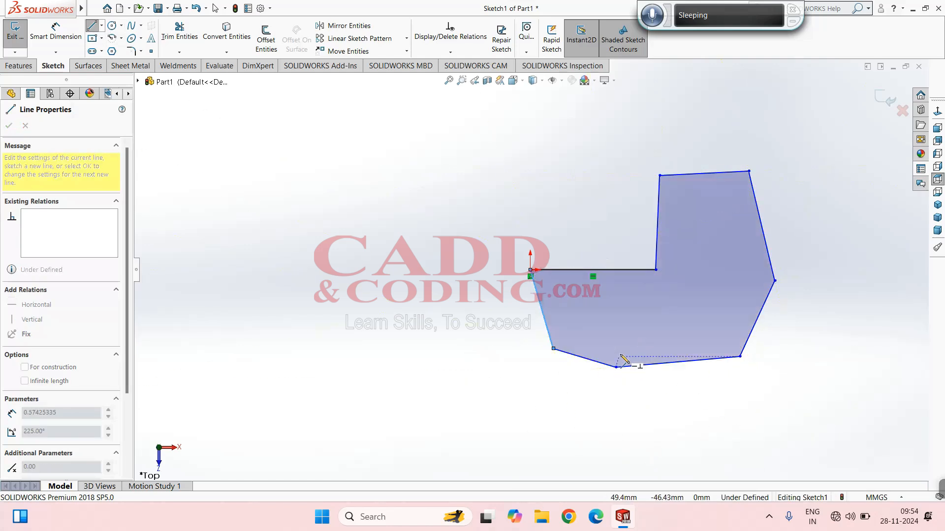
key("Escape")
Add a vertical relation to the line rising from the end of the horizontal line.
scroll(772, 257, "down", 2)
scroll(773, 258, "up", 1)
left_click(102, 25)
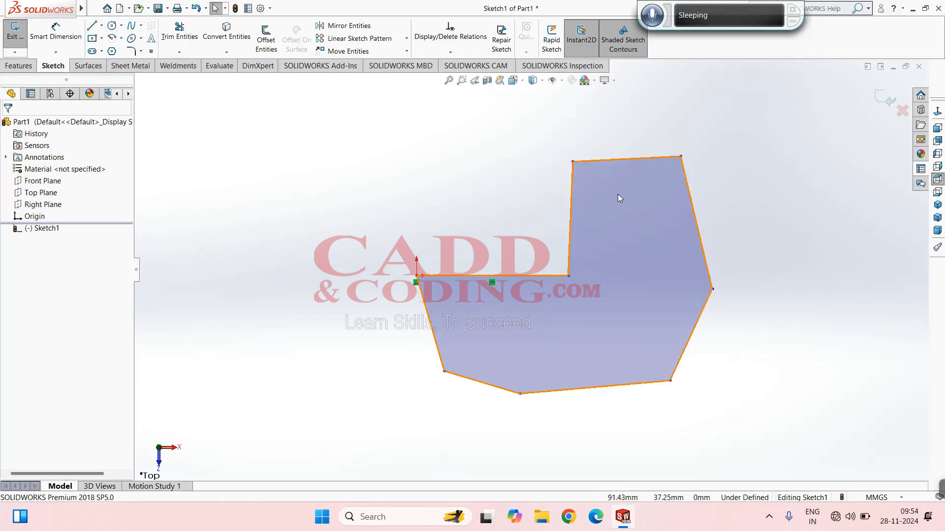
scroll(487, 266, "down", 2)
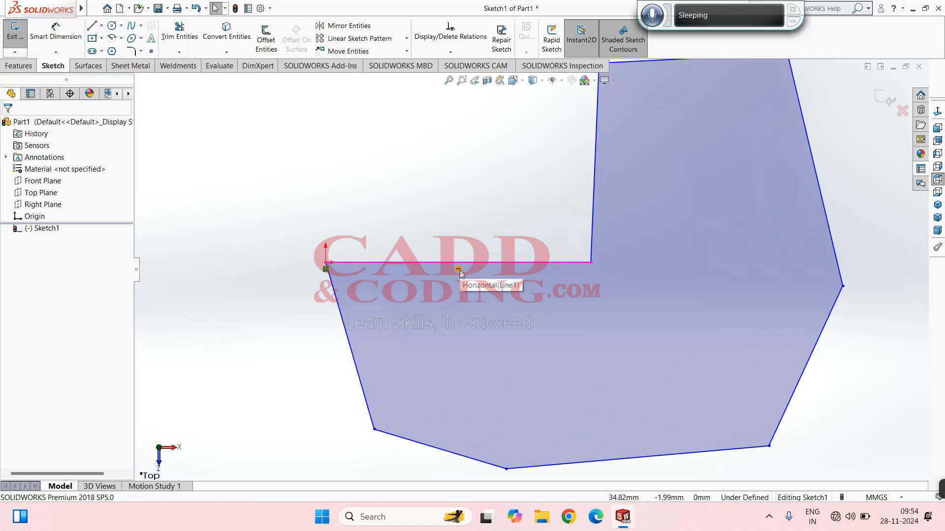
scroll(530, 264, "up", 3)
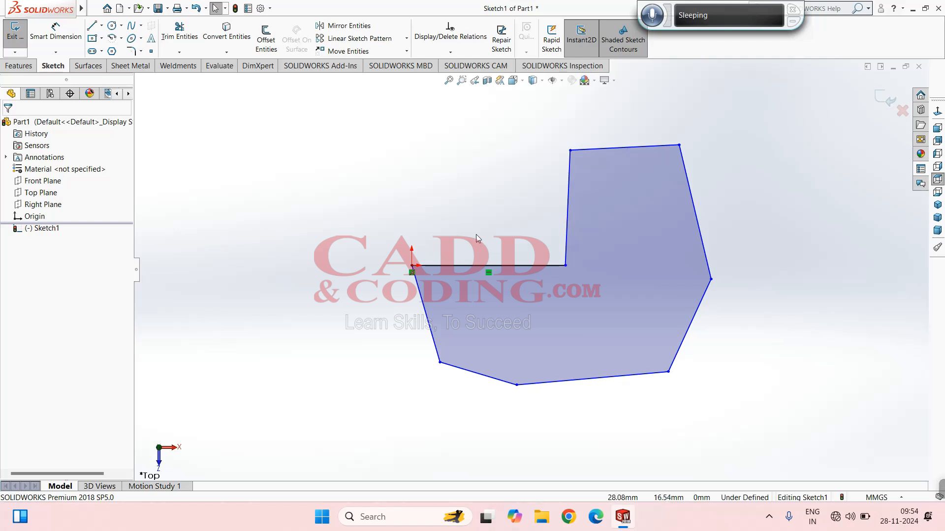
left_click(568, 175)
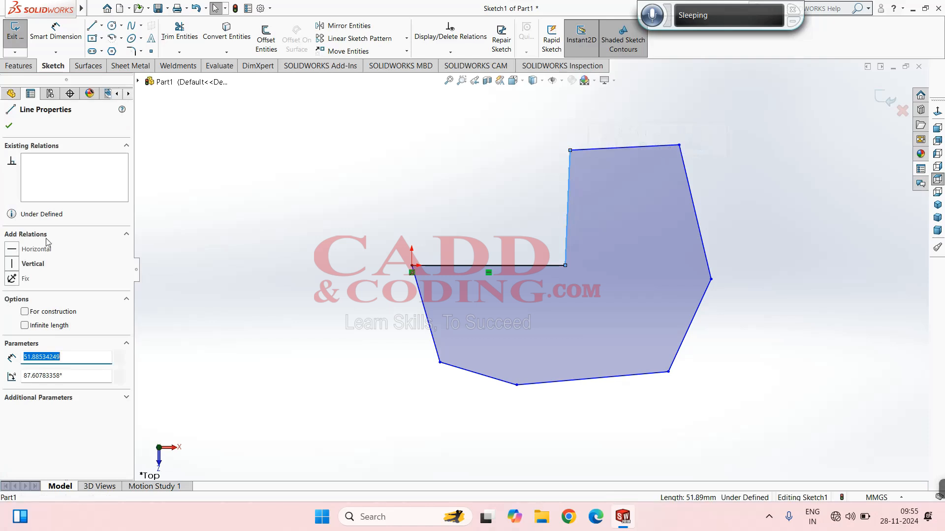
left_click(12, 265)
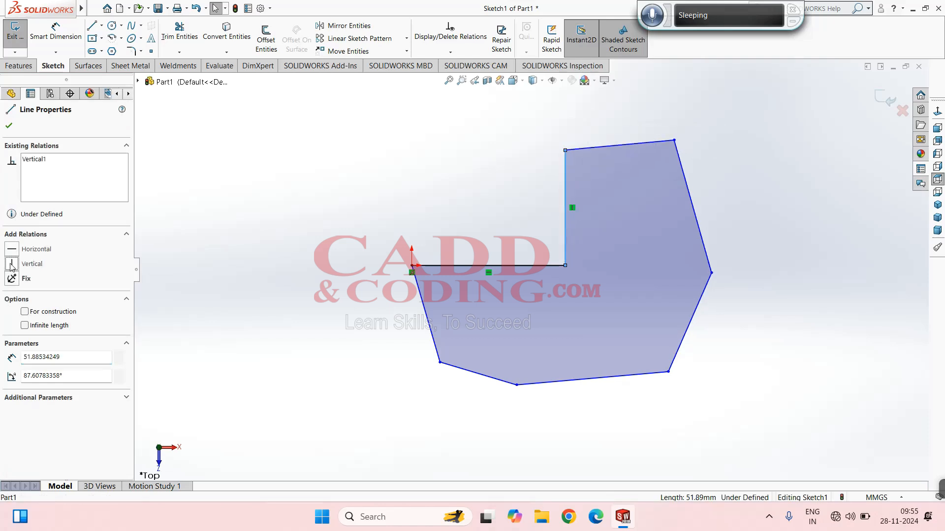
left_click(468, 169)
Make the profile's uppermost line horizontal and the slanted line descending from its right end vertical.
left_click(615, 146)
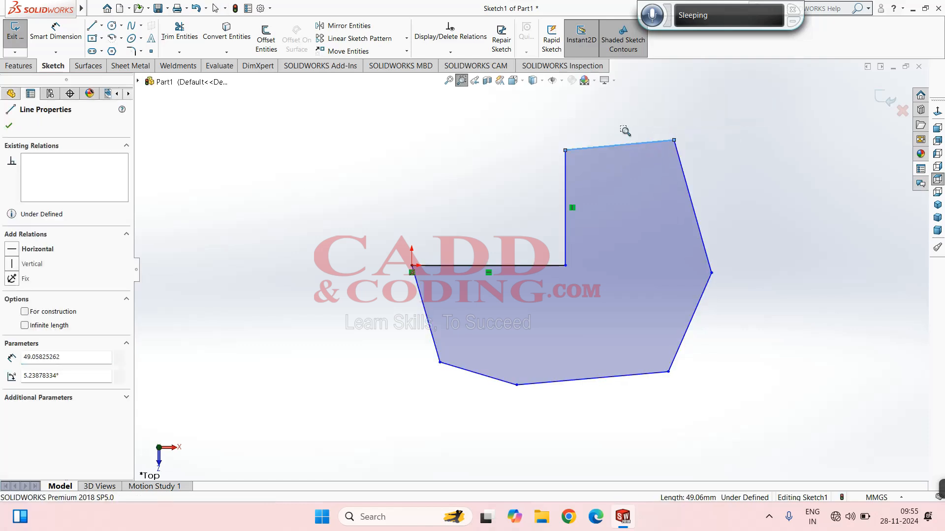
key("Escape")
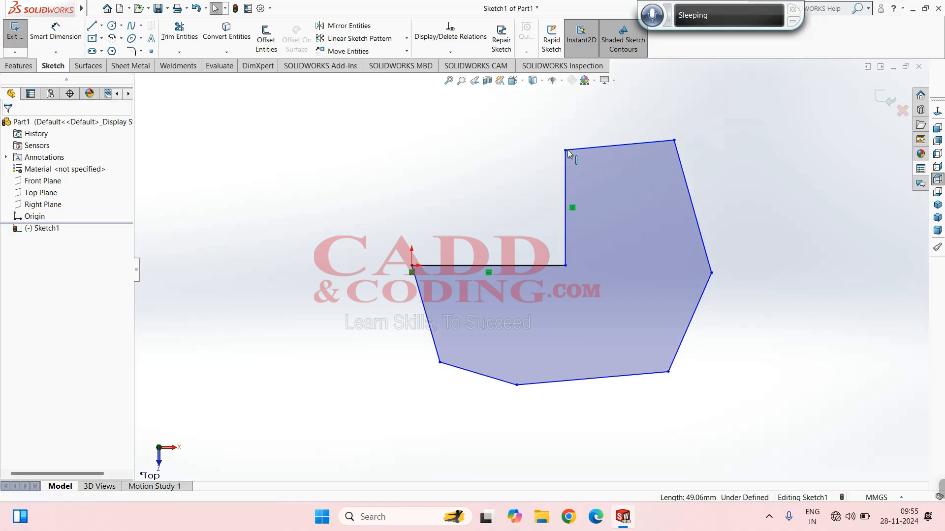
left_click(628, 143)
left_click(656, 98)
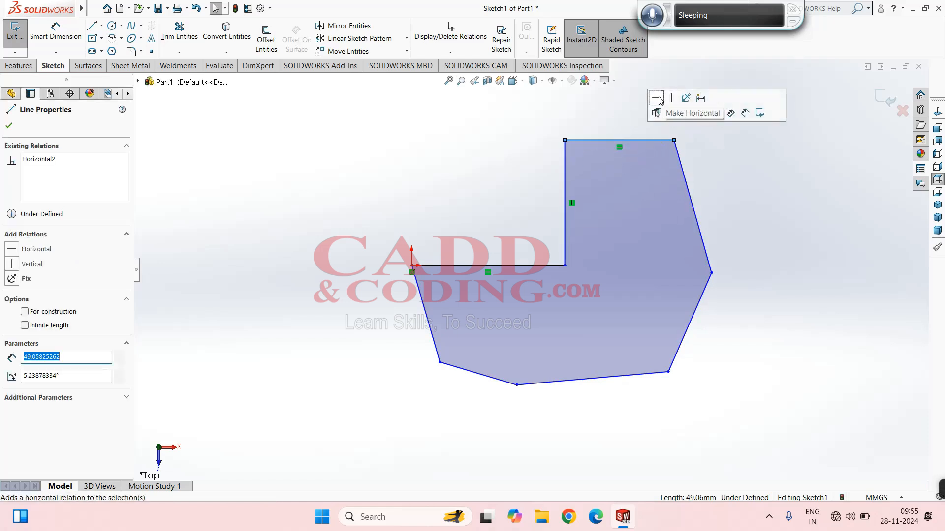
left_click(690, 155)
left_click(683, 167)
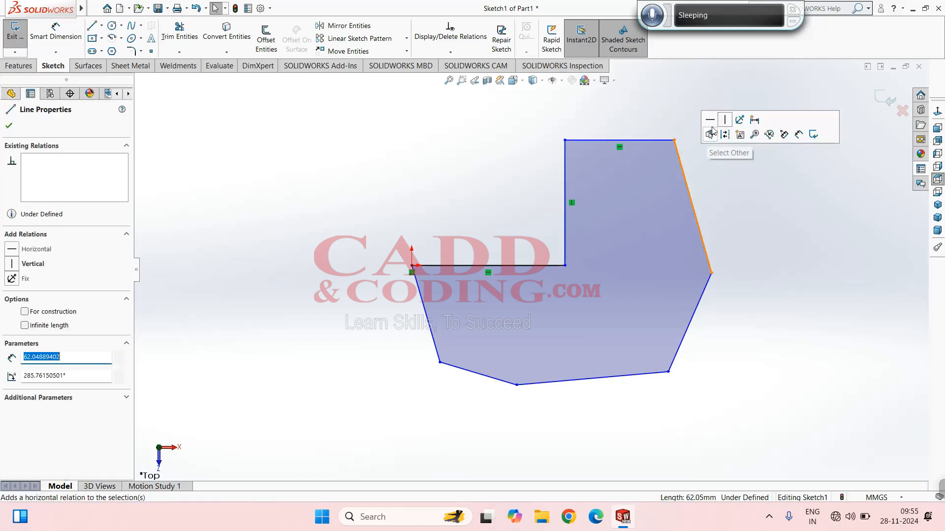
left_click(728, 123)
left_click(774, 216)
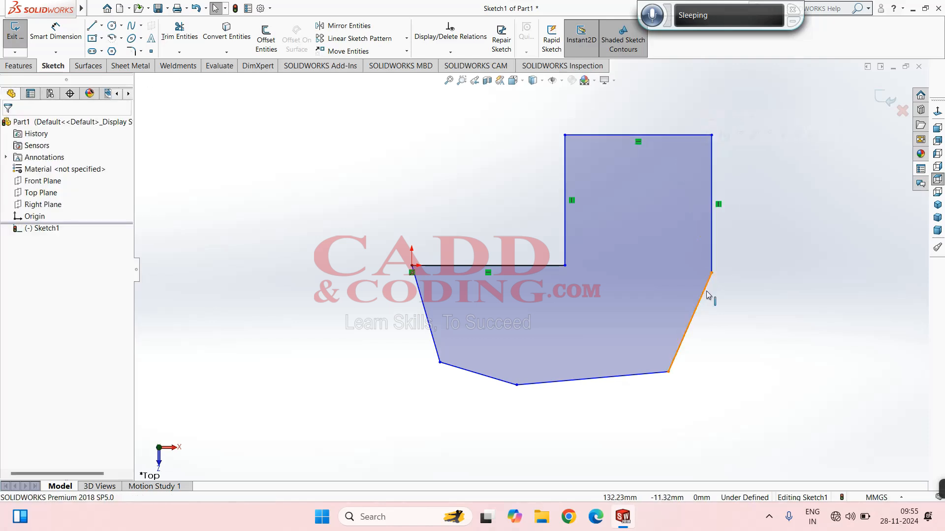
Make the slanted line at the profile's lower right horizontal.
left_click(705, 296)
left_click(733, 251)
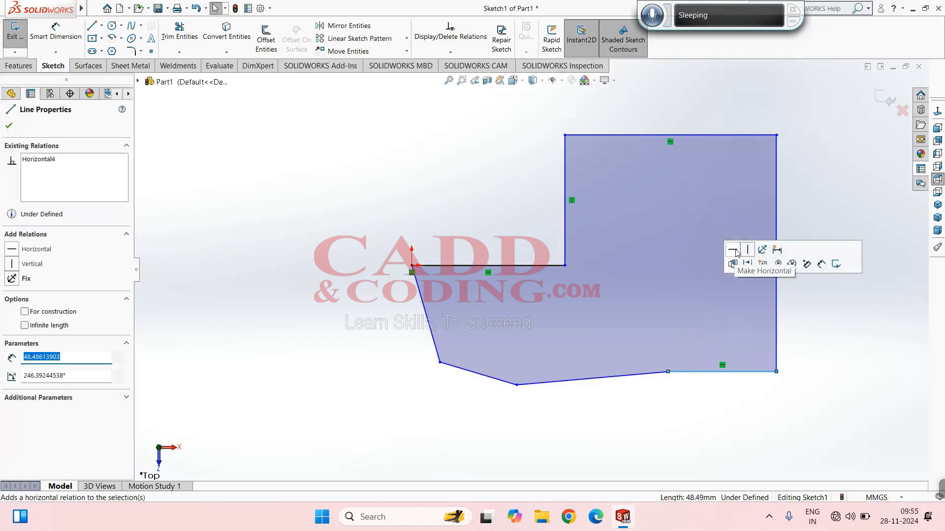
left_click(819, 345)
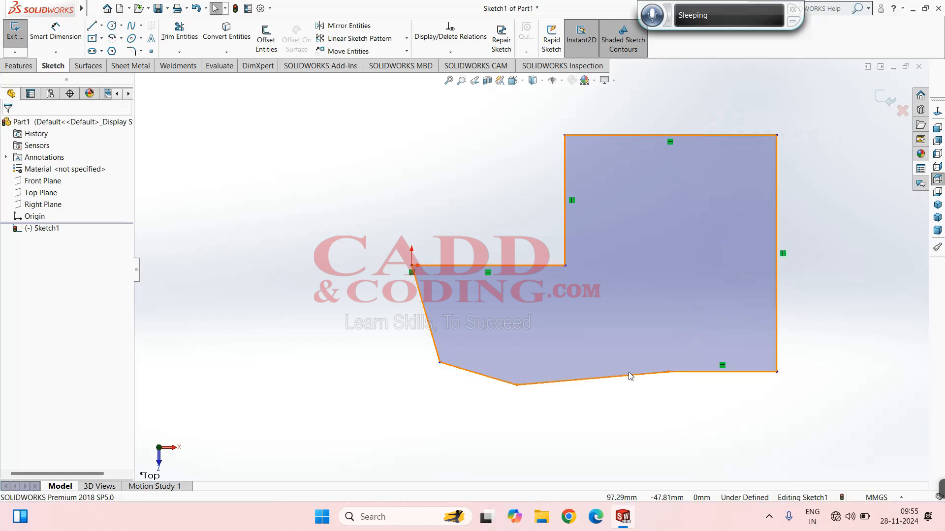
Make the long, nearly level bottom line vertical and move its upper end outward to the right to form a step.
left_click(635, 375)
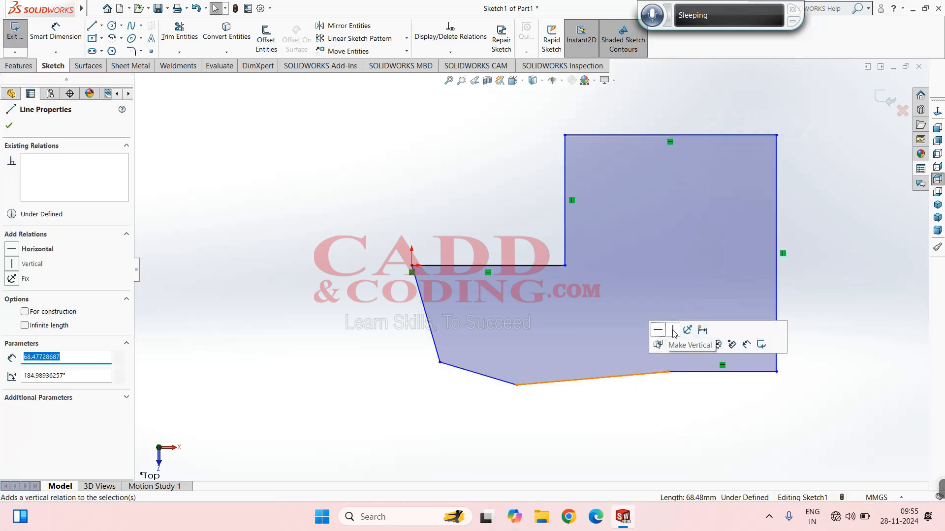
left_click(674, 331)
left_click_drag(518, 237, 765, 364)
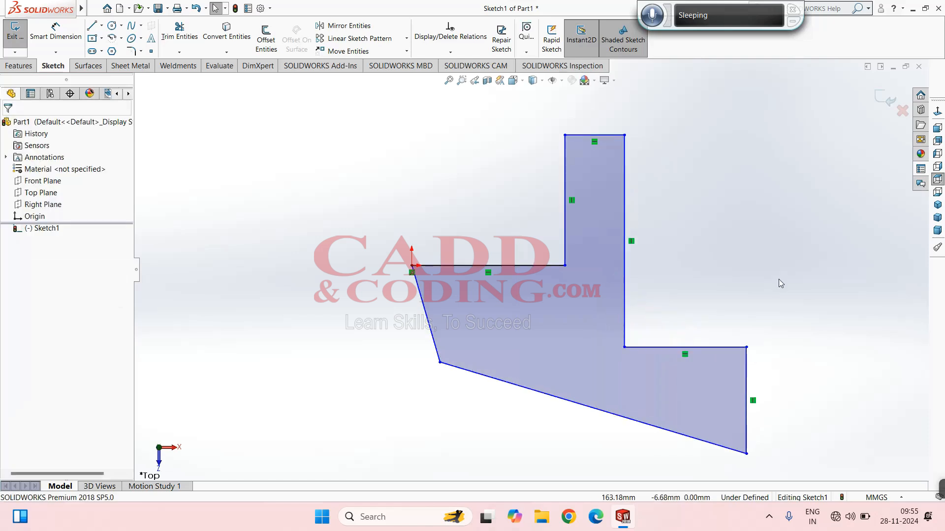
Make the sloping bottom line horizontal and the line between it and the origin vertical.
left_click(556, 398)
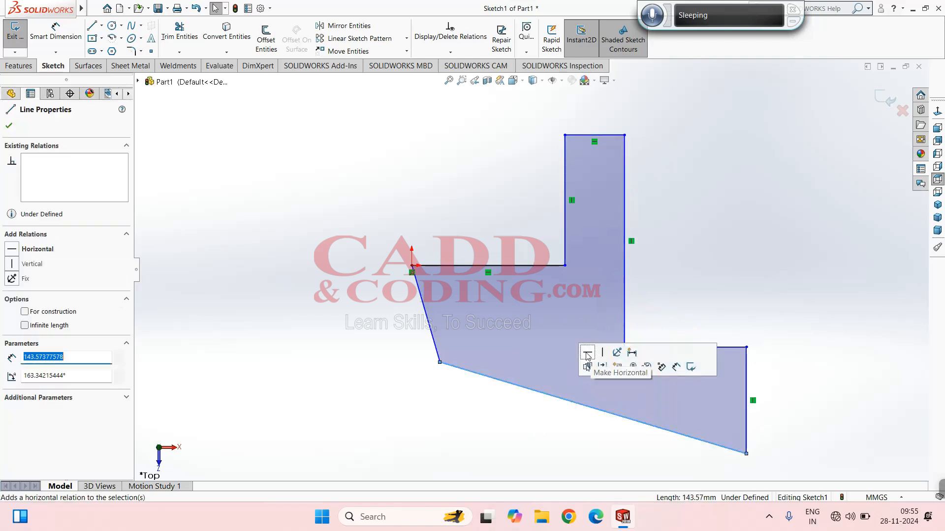
left_click(587, 355)
left_click(427, 323)
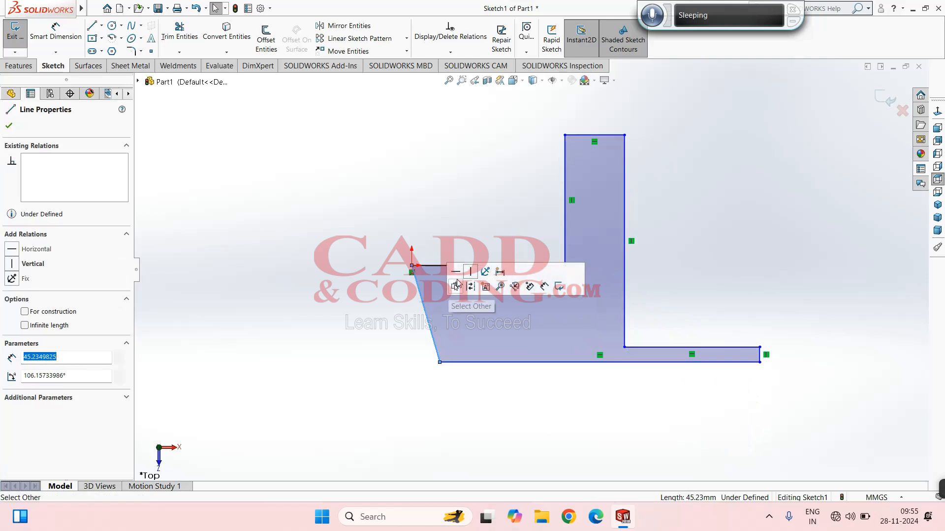
left_click(470, 271)
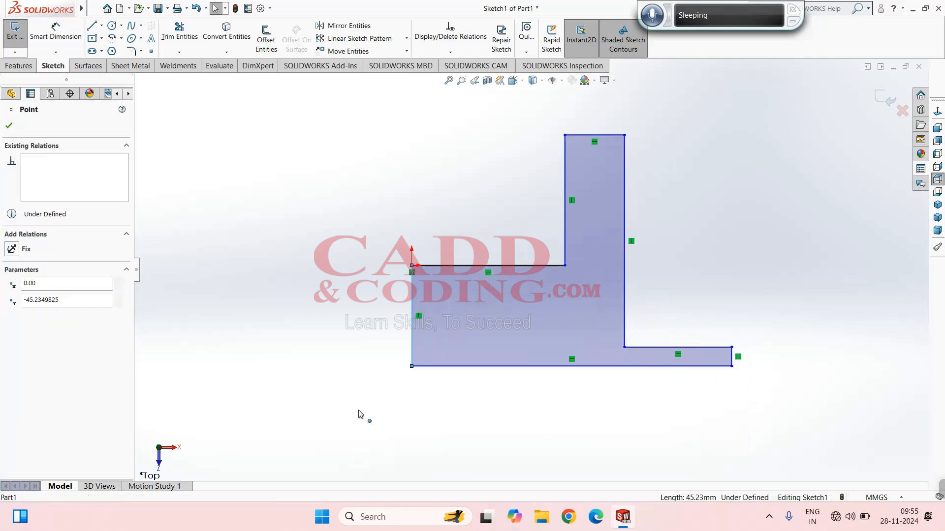
Reshape the profile by moving its bottom-left corner downward and the inner right corner up to about X 108, Y 9 mm.
left_click_drag(411, 363, 412, 416)
left_click_drag(625, 347, 659, 240)
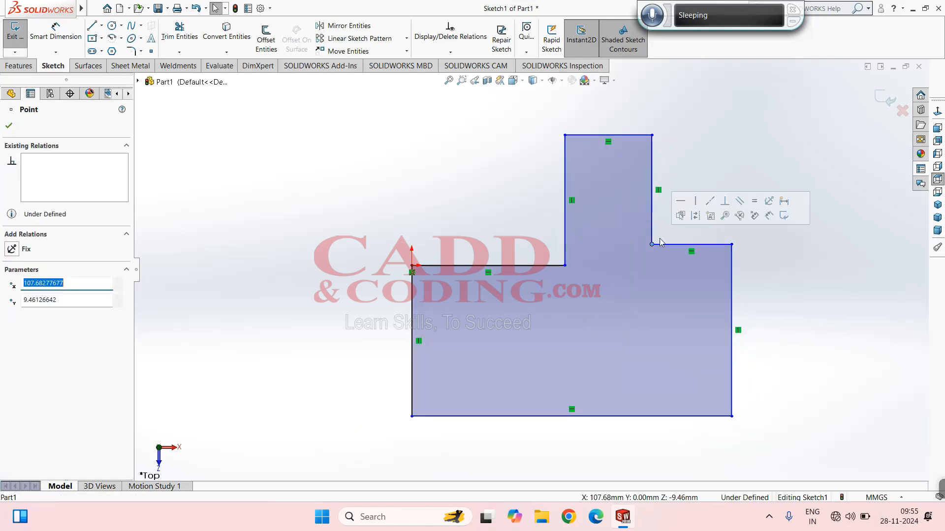
left_click(689, 138)
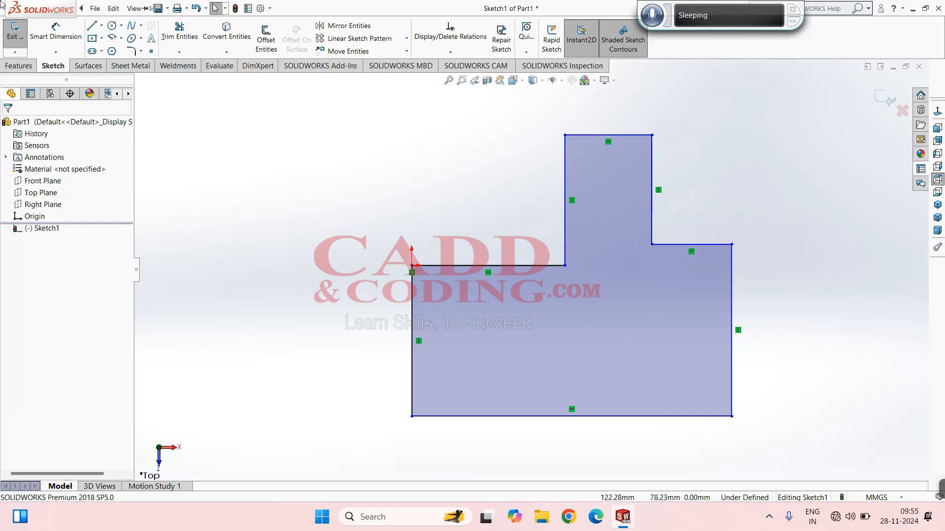
Sketch a separate horizontal line about 35 mm long to the upper left of the origin.
left_click(257, 197)
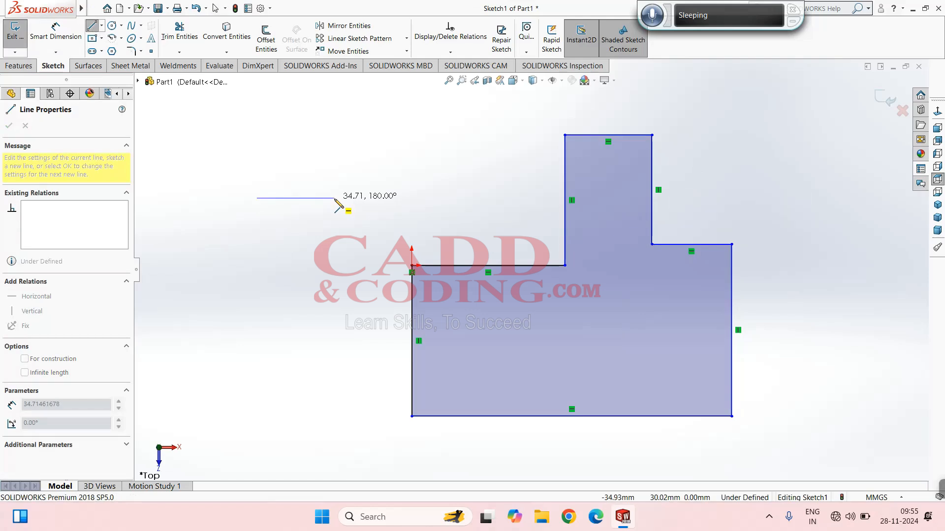
left_click(334, 198)
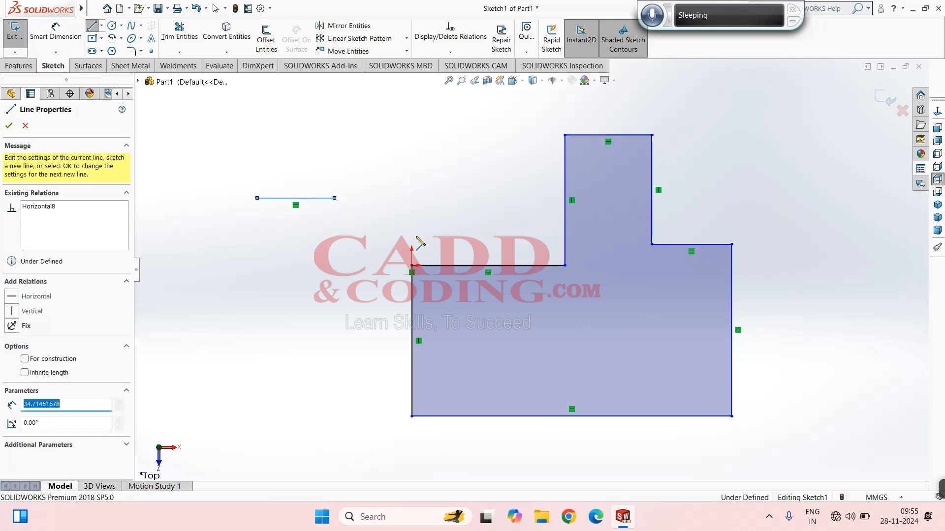
key("Escape")
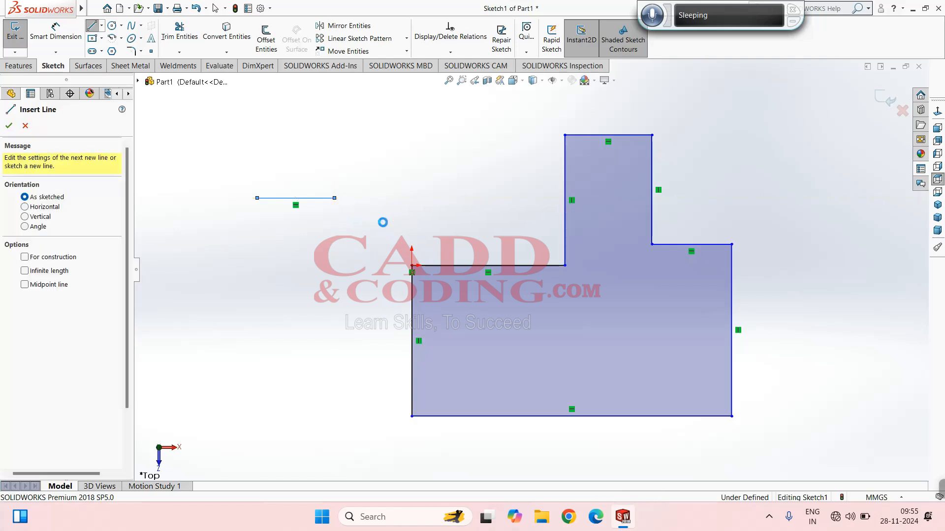
key("Escape")
Set the separate horizontal line's length to 50 mm and clear the selection.
left_click(310, 200)
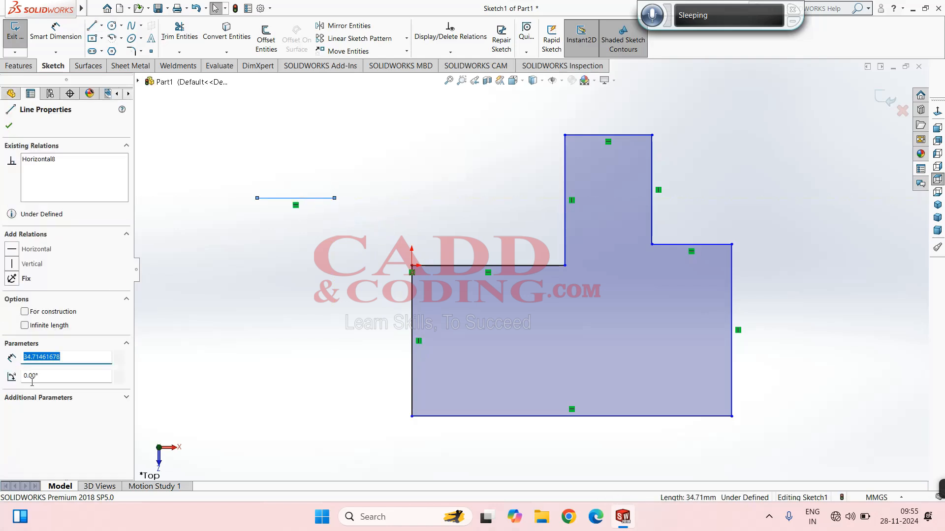
left_click_drag(74, 357, 18, 327)
type("50")
key("Return")
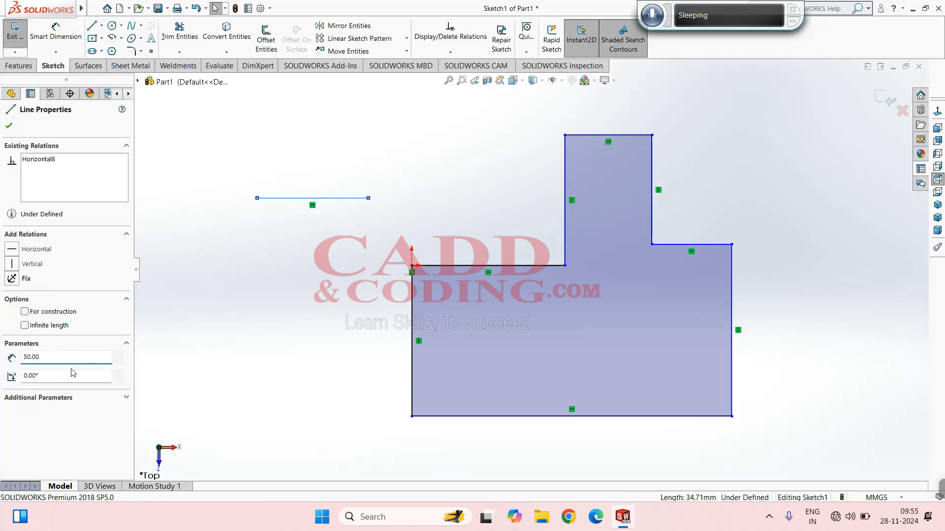
left_click(211, 175)
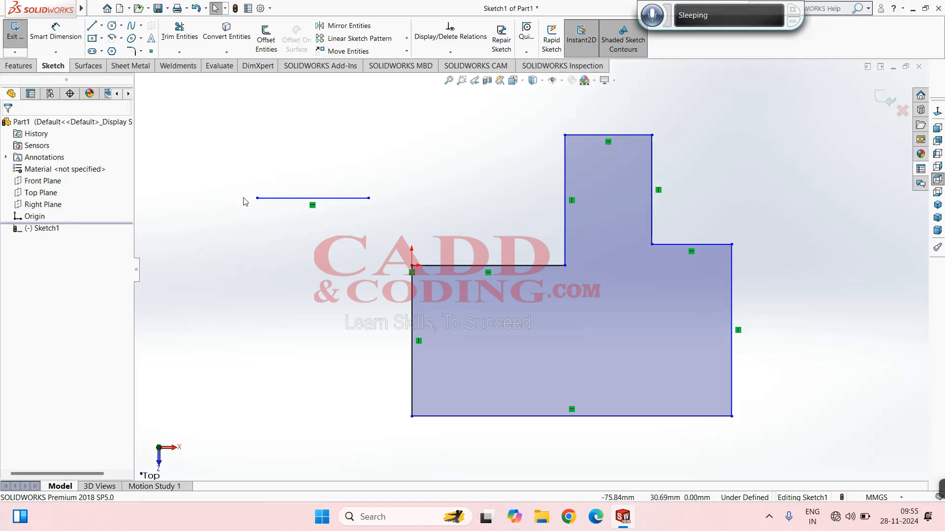
Dimension the horizontal line starting at the origin and set its length to 40 mm.
scroll(334, 253, "up", 2)
scroll(443, 212, "down", 2)
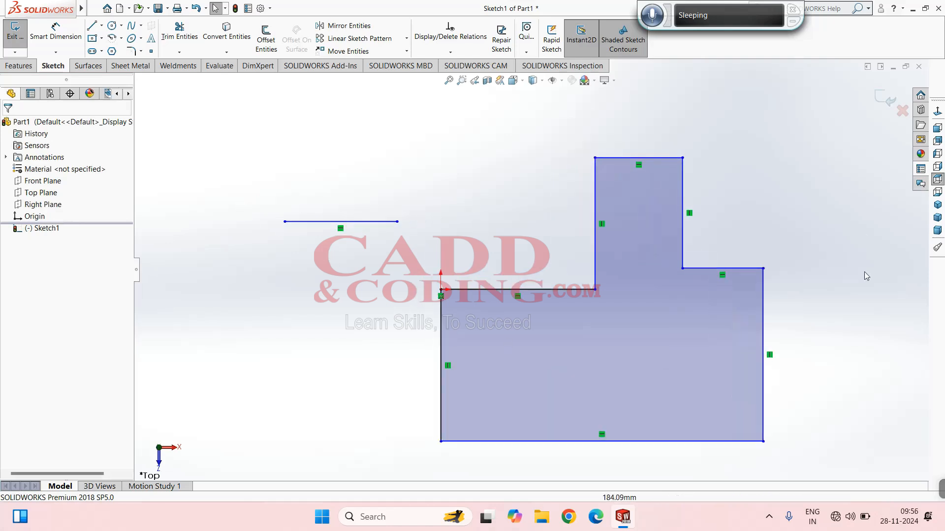
scroll(648, 244, "up", 2)
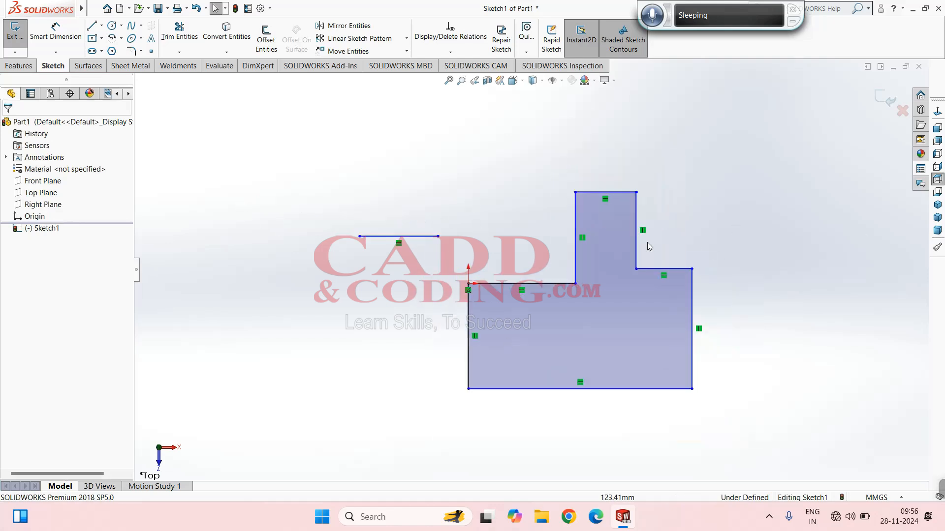
left_click(57, 33)
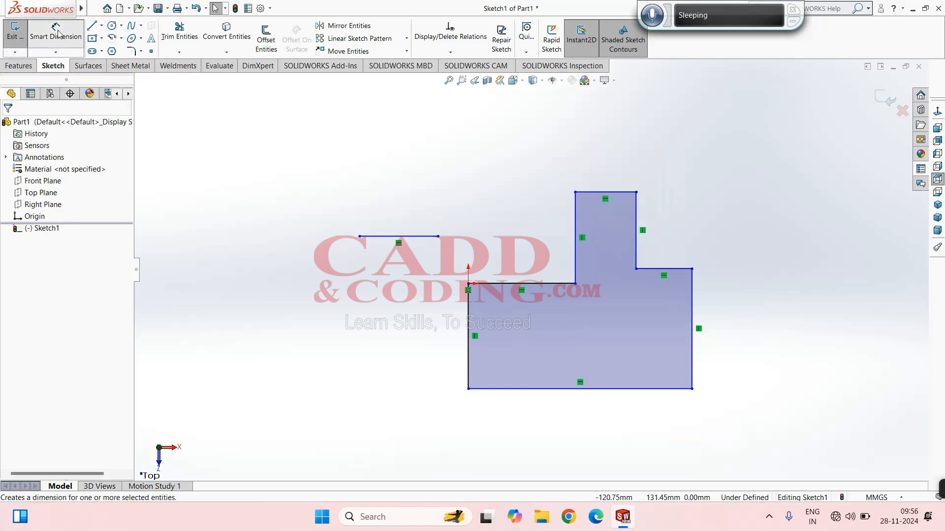
left_click(514, 277)
left_click(517, 270)
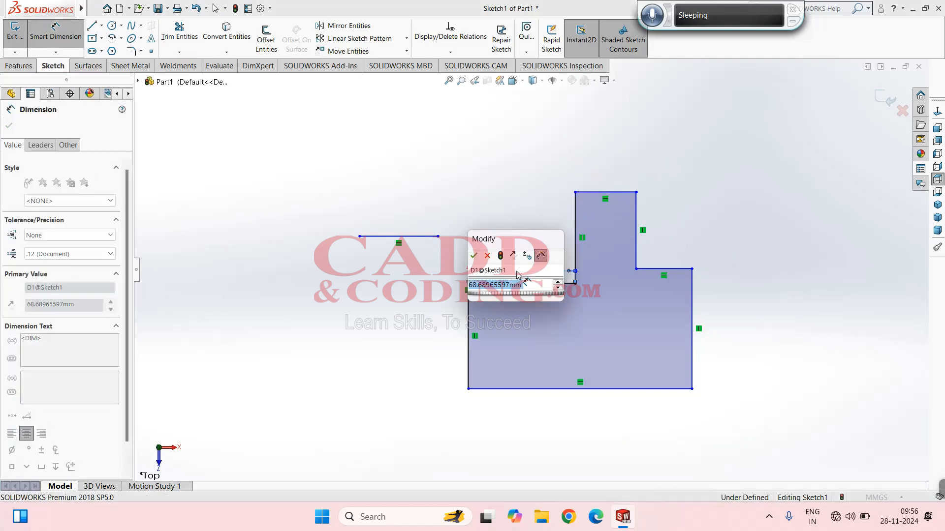
type("40")
key("Return")
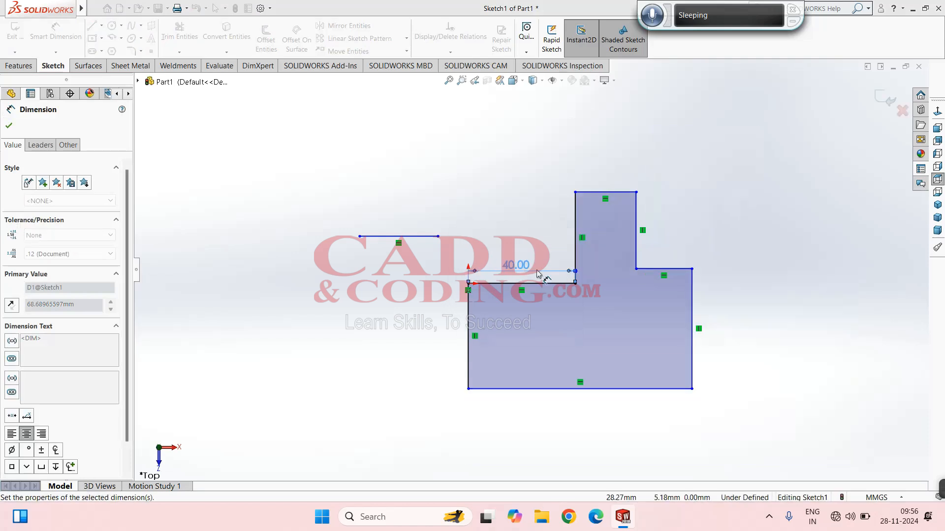
Dimension the upper block's inner vertical line at 40 mm and its top horizontal line at 50 mm.
left_click(576, 242)
left_click(549, 231)
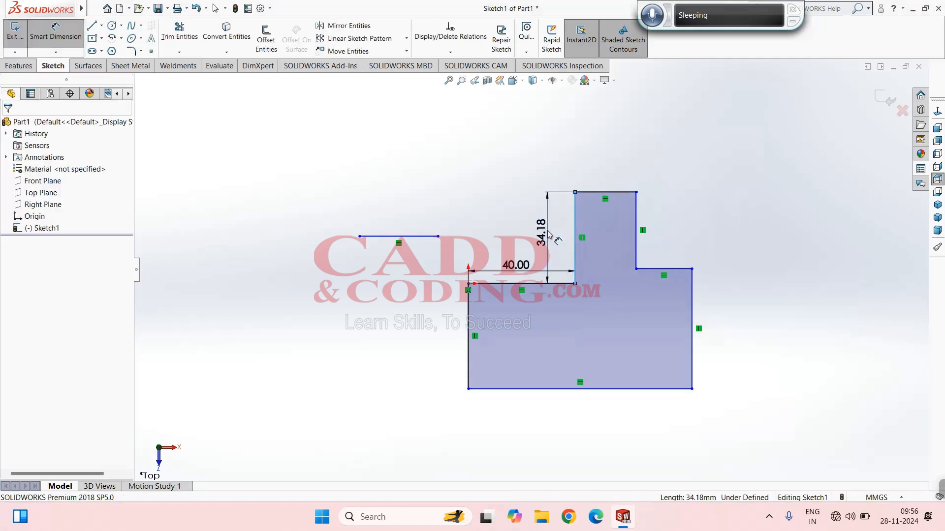
type("40")
key("Return")
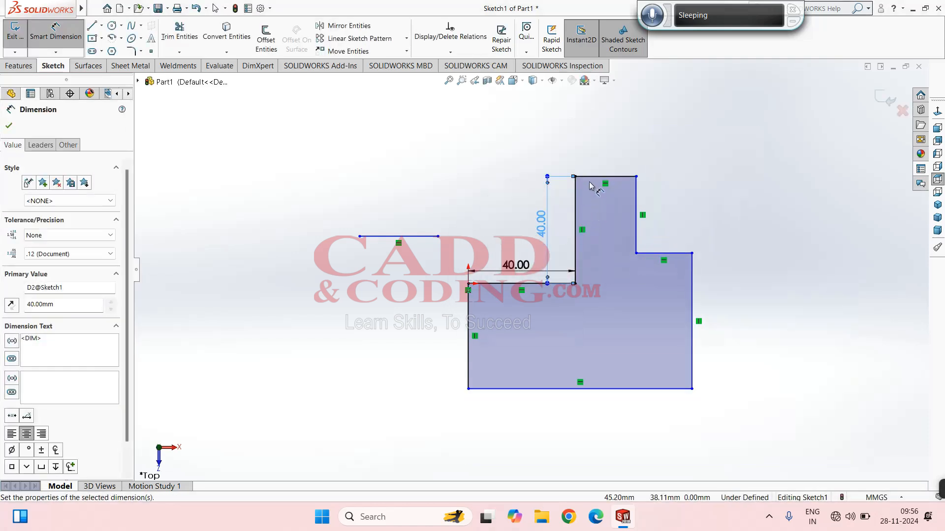
left_click(590, 181)
left_click(593, 148)
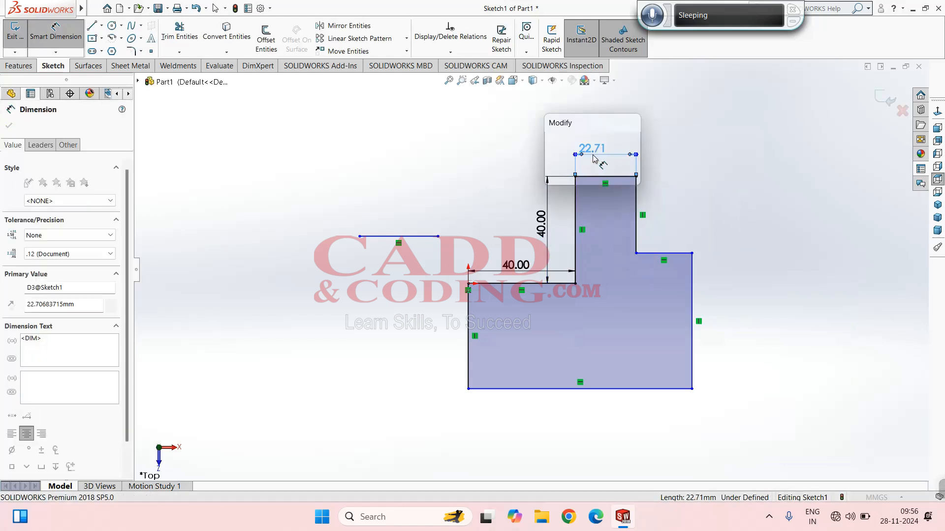
type("50")
key("Return")
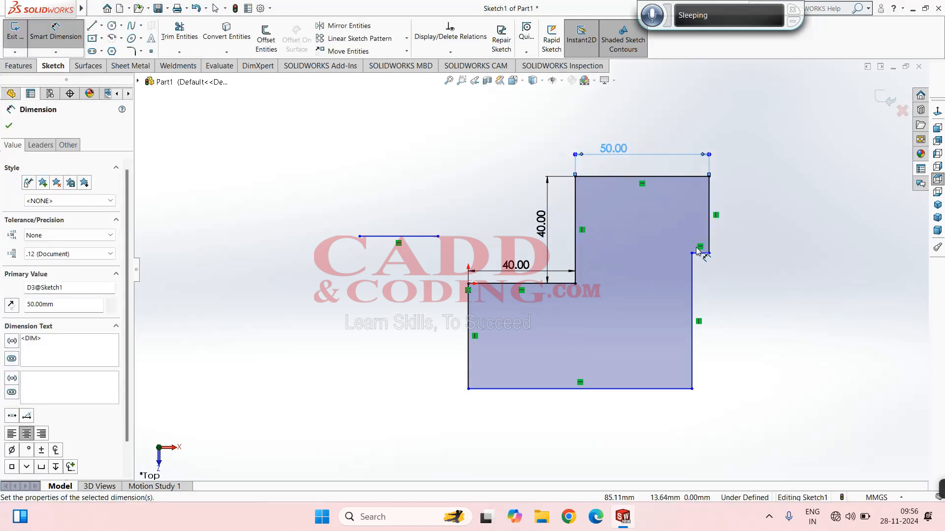
Dimension the short horizontal step line at 10 mm and the vertical line below it at 30 mm.
left_click(701, 254)
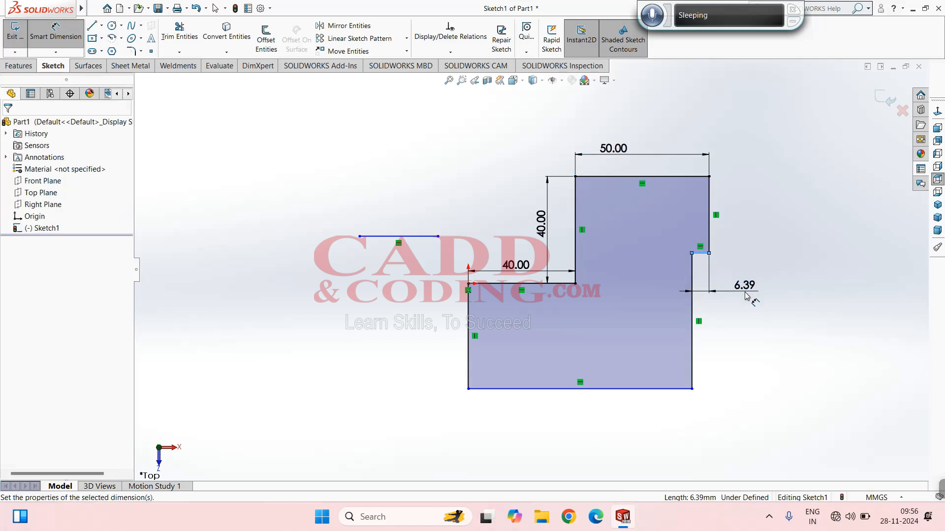
left_click(750, 296)
type("10")
key("Return")
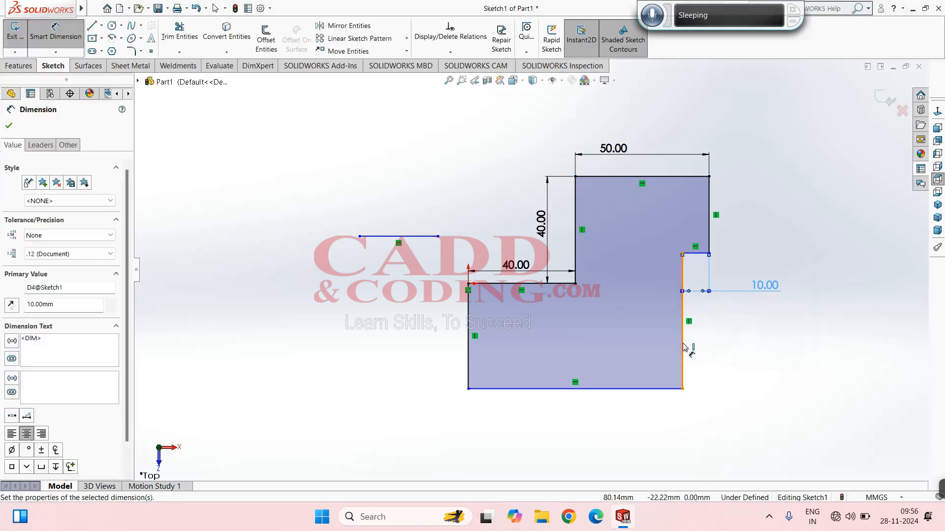
left_click(683, 345)
left_click(723, 347)
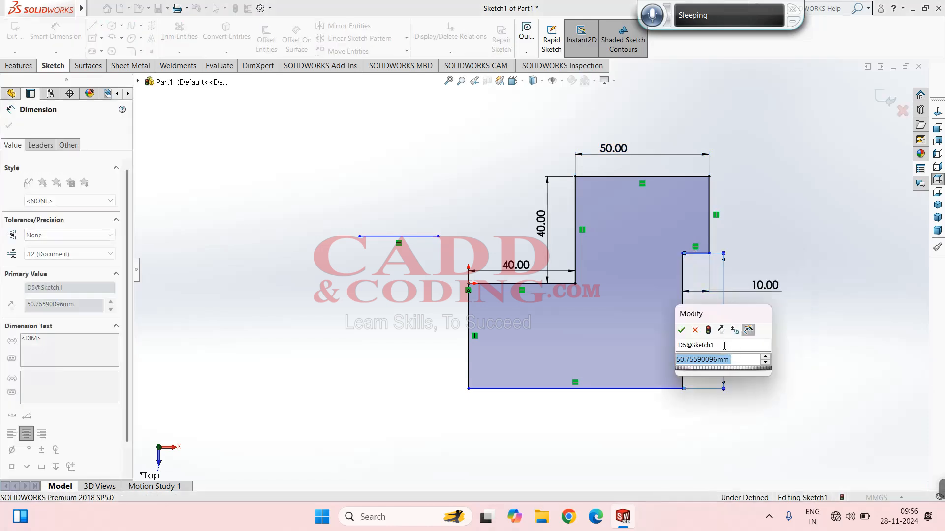
type("30")
key("Return")
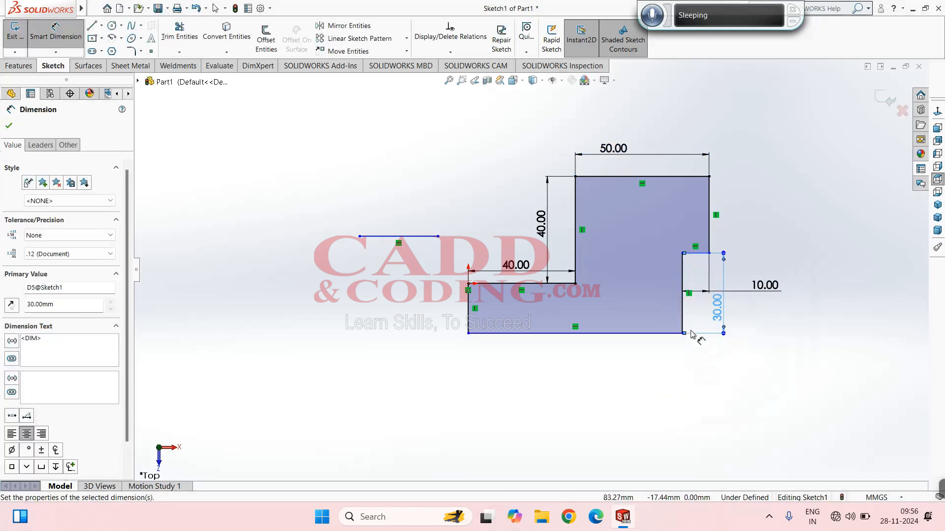
Try to dimension the length of the profile's bottom horizontal line.
left_click(637, 334)
left_click(621, 374)
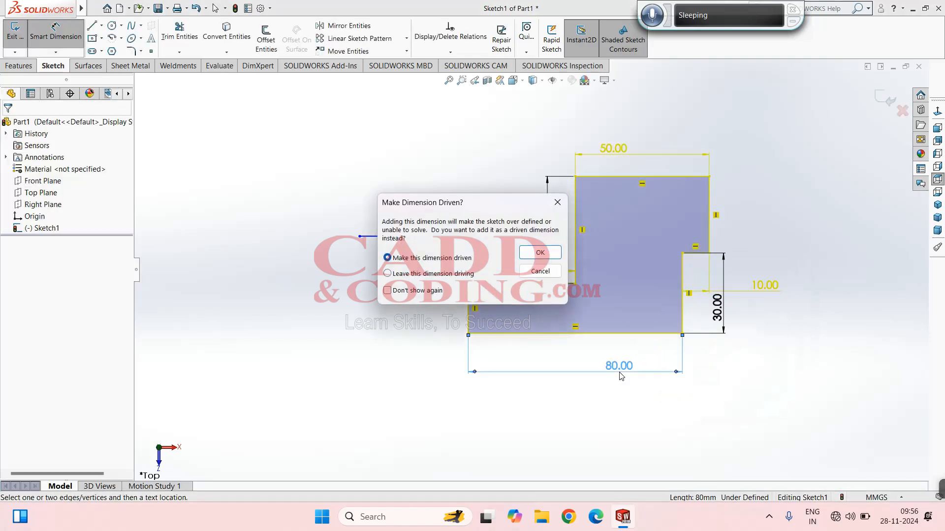
left_click(541, 271)
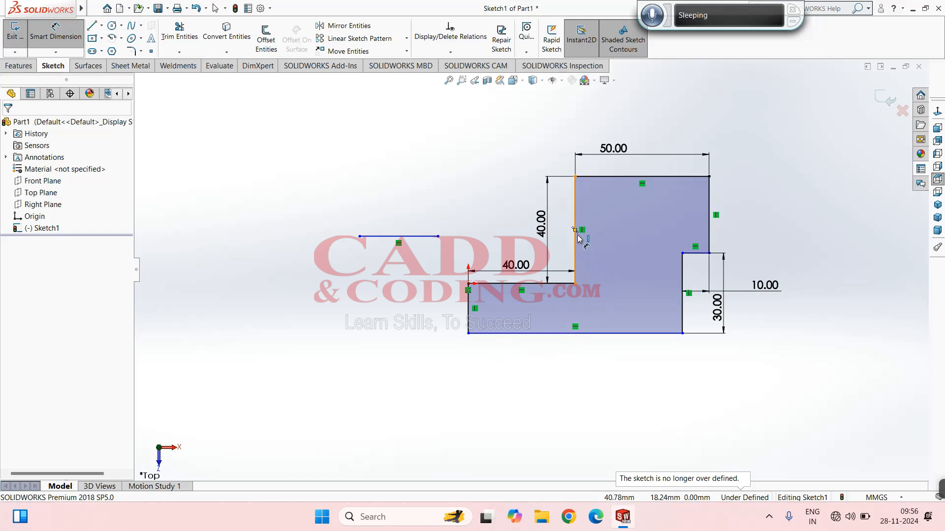
left_click(608, 334)
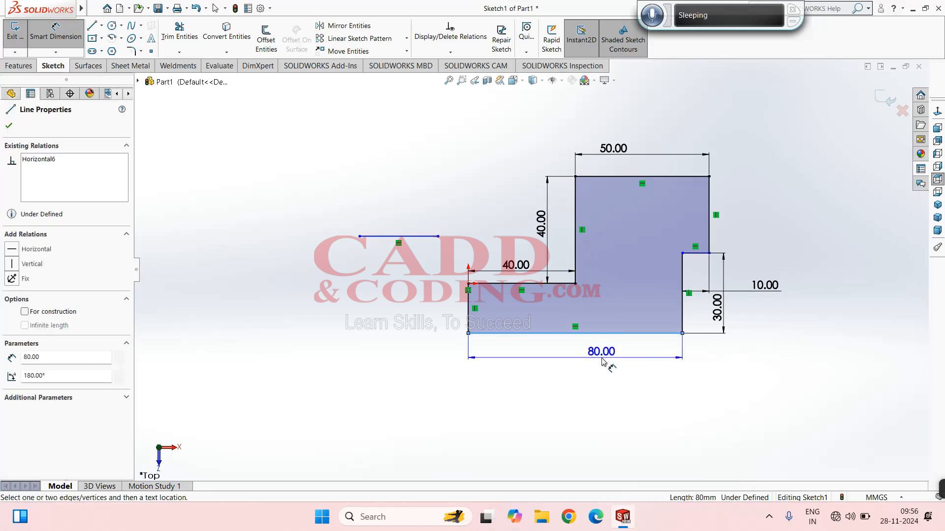
left_click(493, 365)
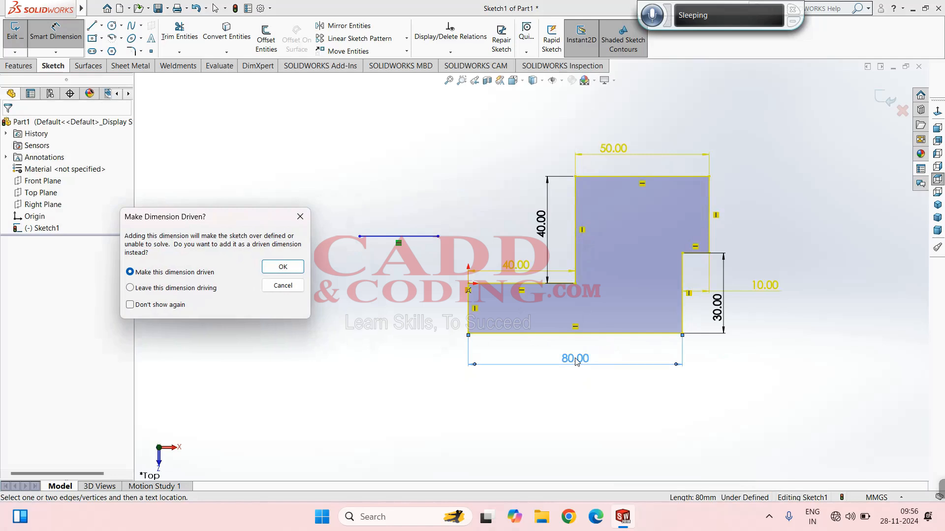
left_click(283, 285)
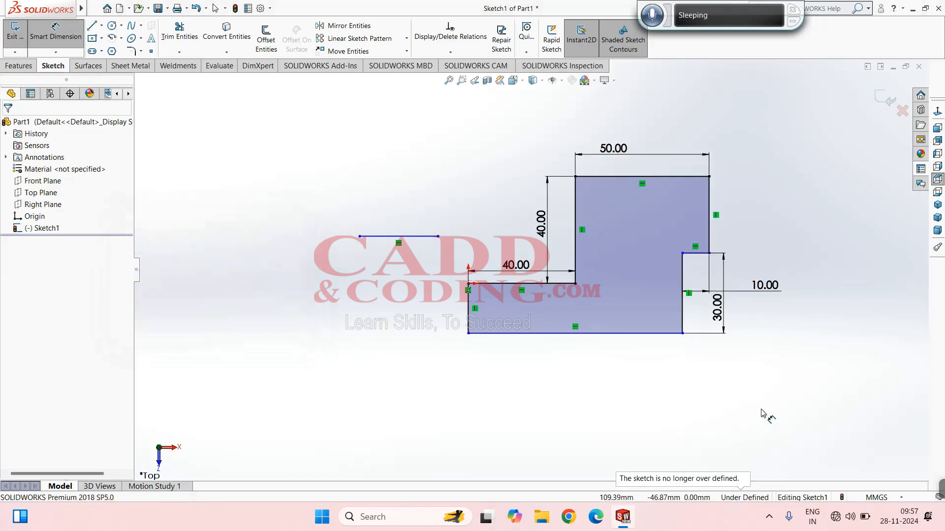
key("Escape")
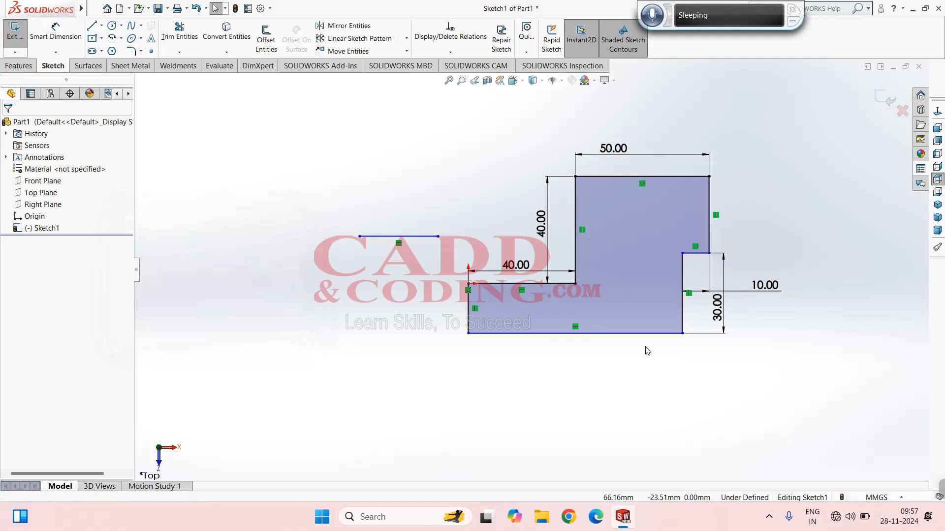
Delete the separate horizontal line to the upper left of the origin.
left_click(412, 237)
key("Delete")
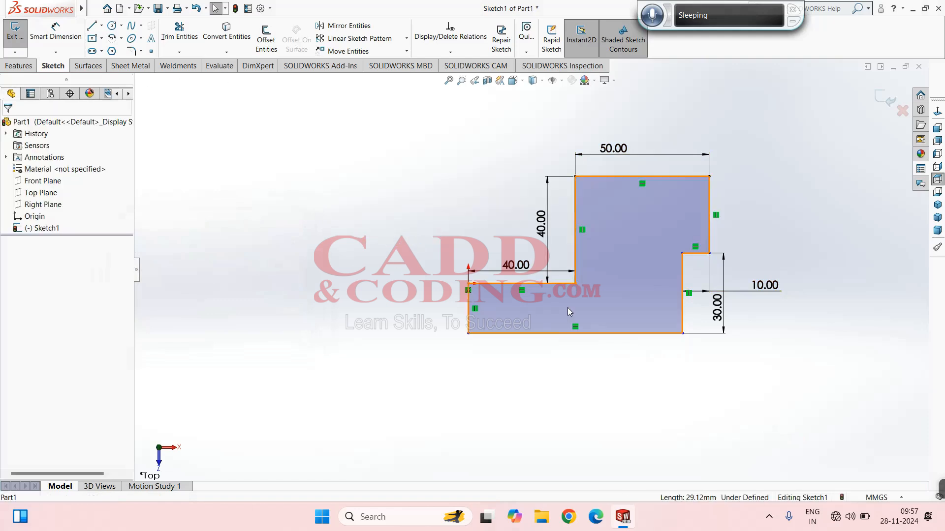
Stretch the profile downward from its free corners, bringing the bottom-right corner to about X 80, Y -50.5 mm.
left_click_drag(682, 254, 679, 351)
left_click(790, 222)
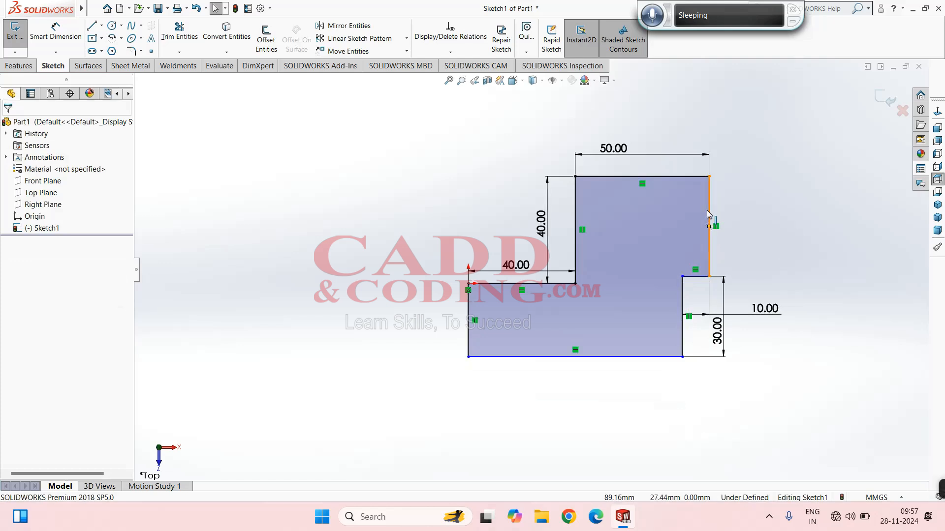
right_click_drag(759, 252, 777, 128)
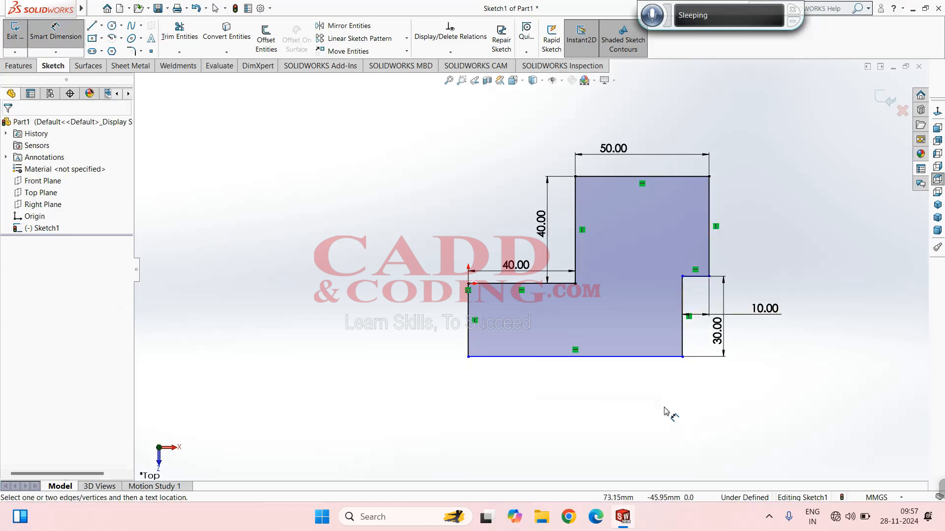
key("Escape")
left_click_drag(683, 358, 666, 424)
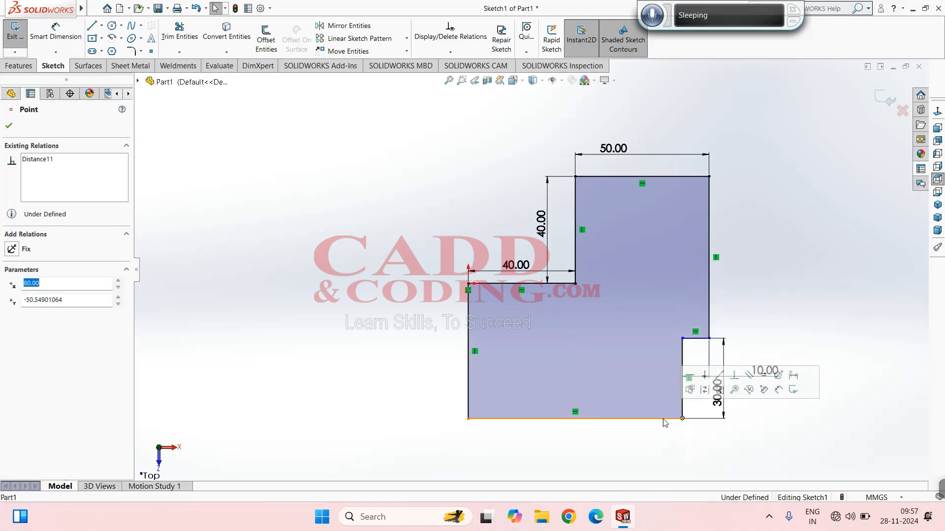
left_click(793, 276)
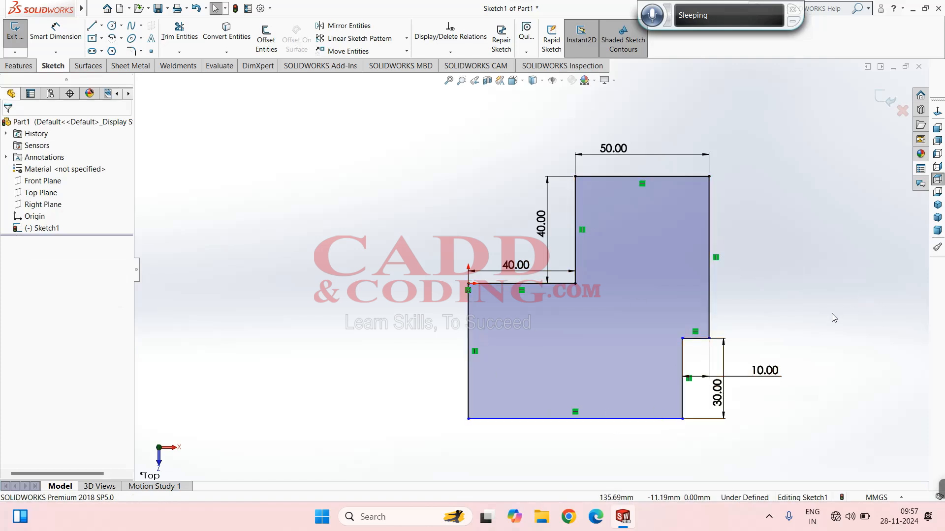
Dimension the upper block's outer vertical line and set its length to 50 mm.
right_click_drag(831, 314, 814, 261)
left_click(709, 211)
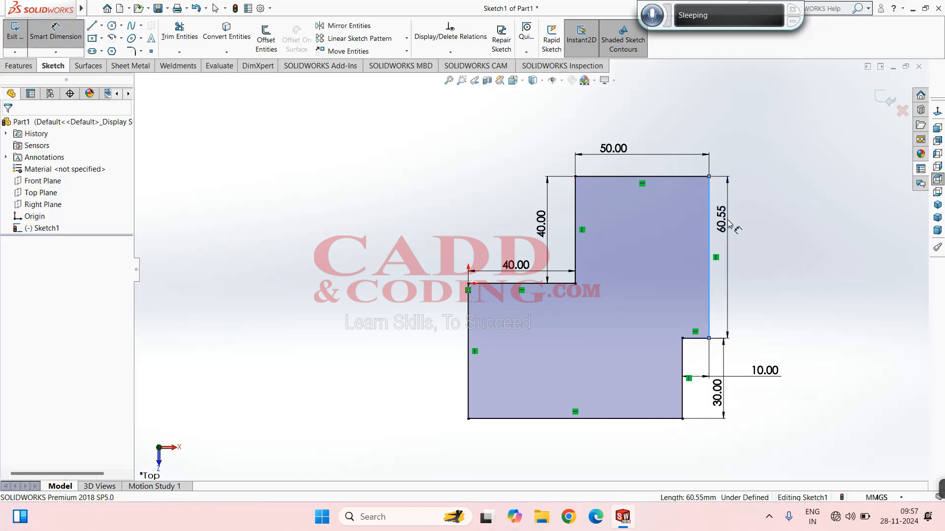
left_click(729, 225)
type("50")
key("Return")
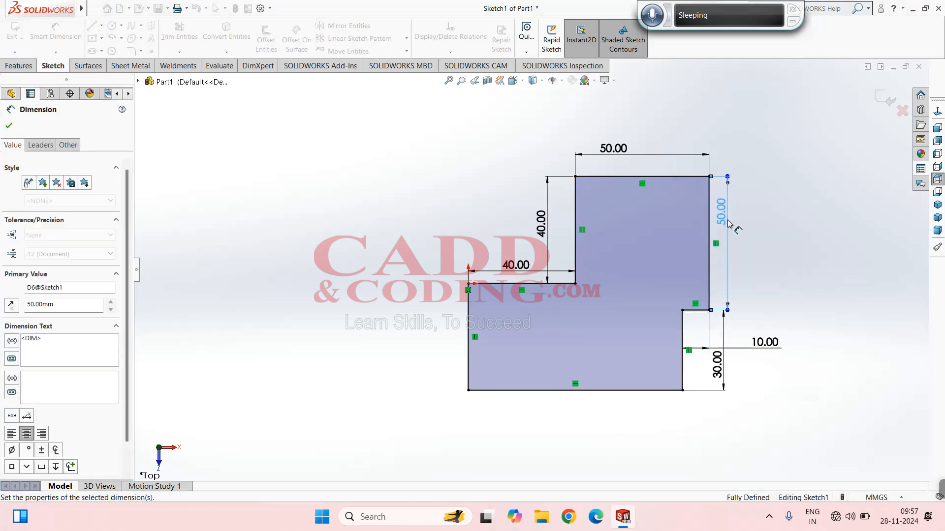
key("Escape")
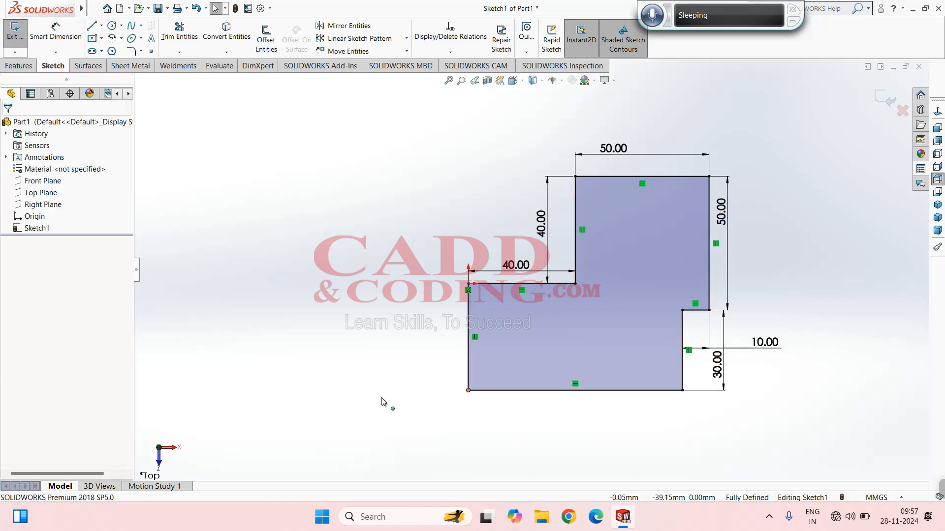
Check the definition status of the profile's two bottom corner points and its bottom line.
left_click(468, 390)
left_click(460, 412)
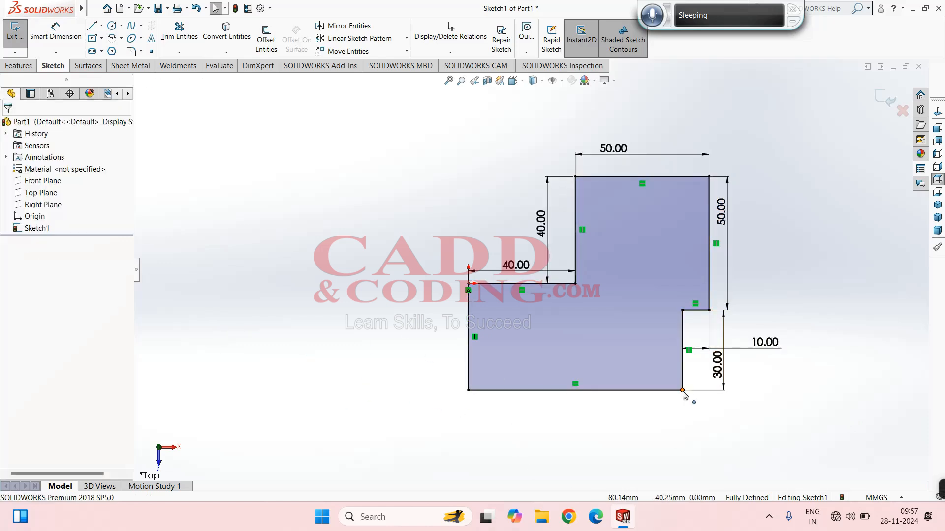
left_click(682, 390)
left_click(805, 413)
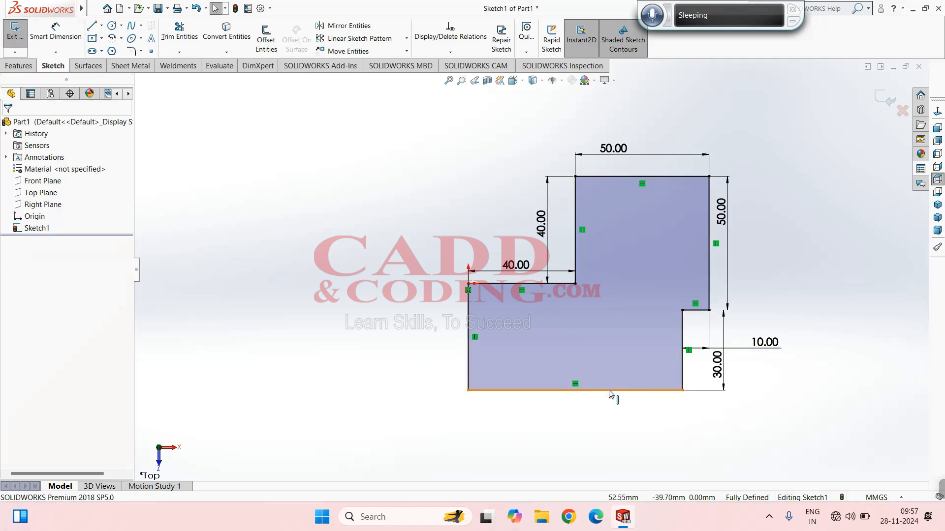
left_click(610, 391)
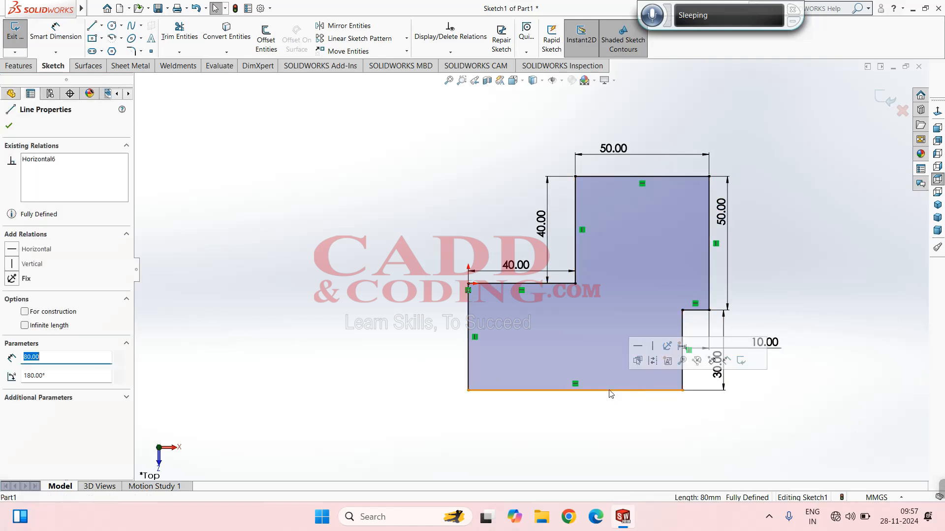
left_click(585, 410)
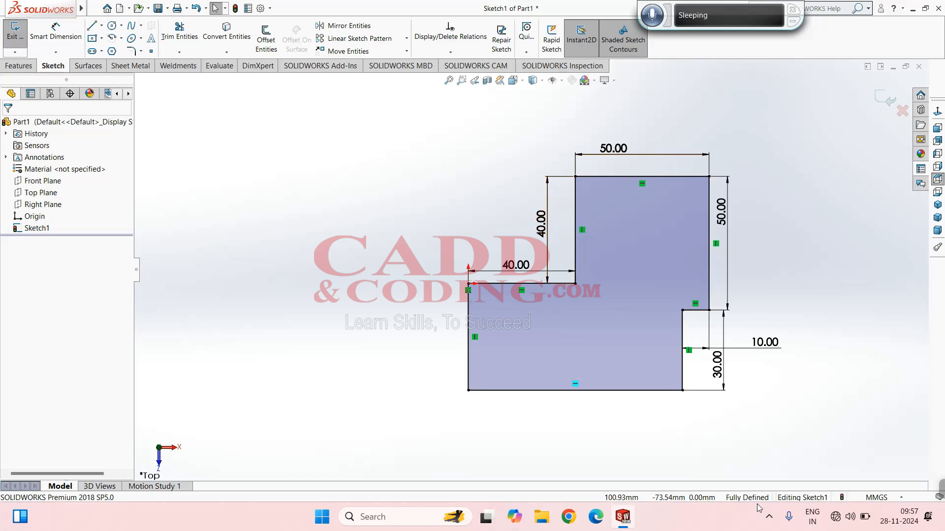
Remove the horizontal relation from the 10 mm step line and apply it again.
left_click(695, 305)
key("Delete")
scroll(696, 303, "up", 1)
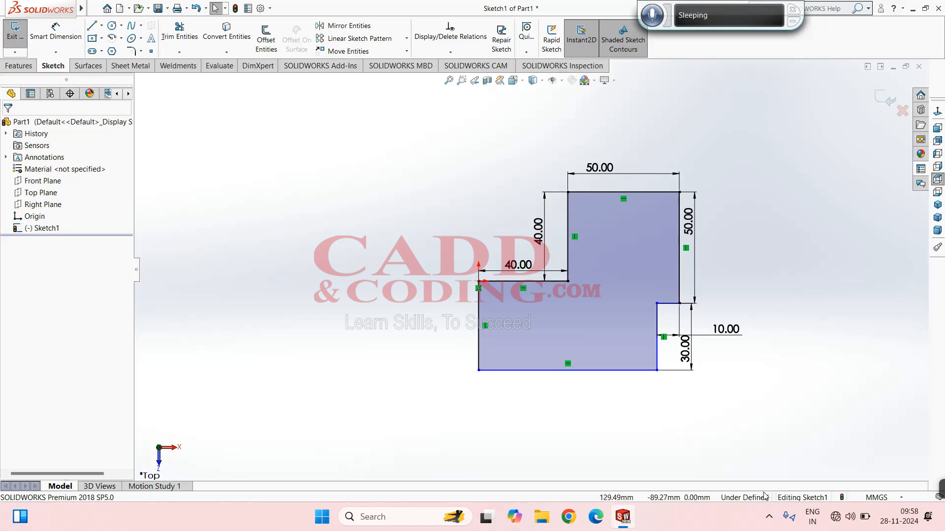
left_click(669, 303)
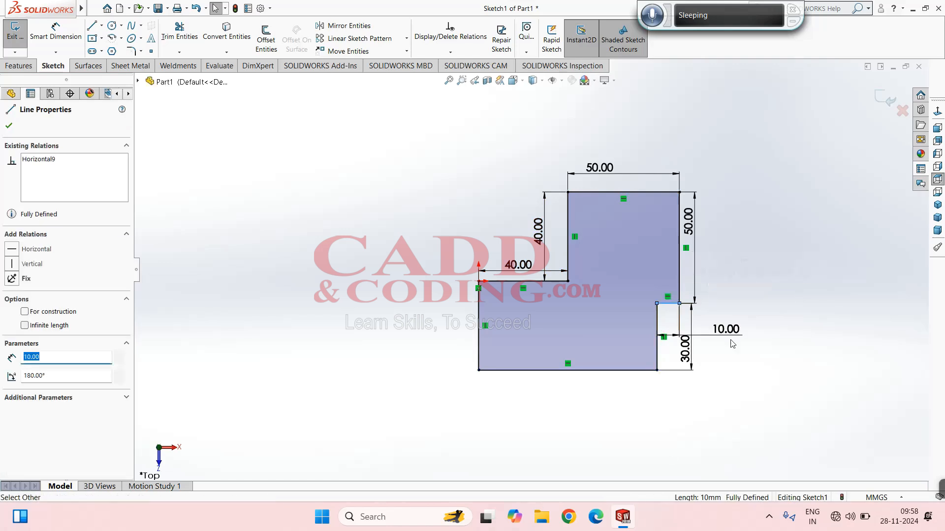
left_click(779, 395)
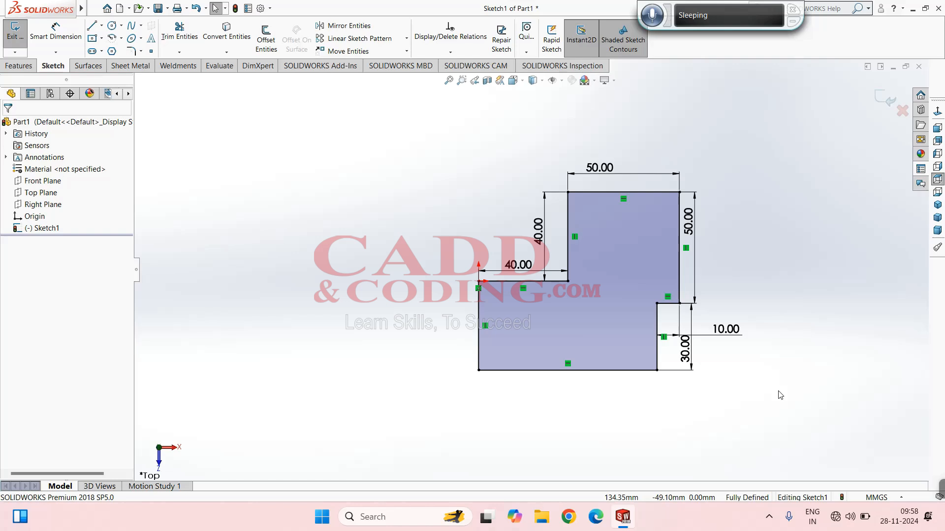
left_click(101, 26)
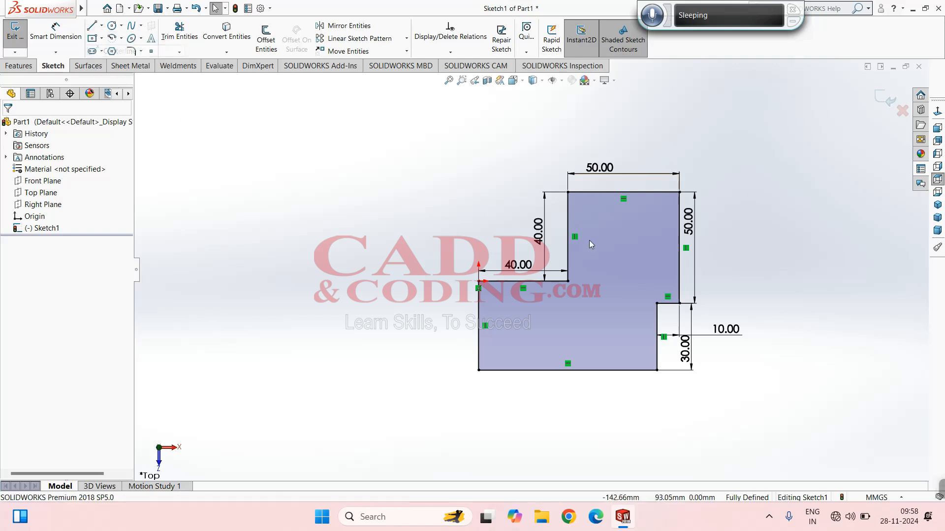
Draw a vertical centerline from the midpoint of the profile's top line down to its bottom line.
left_click(623, 192)
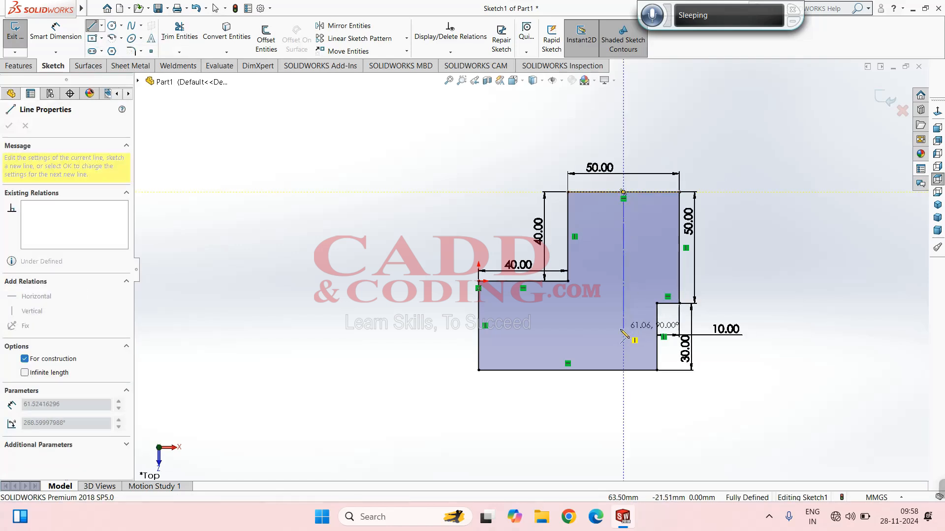
left_click(623, 371)
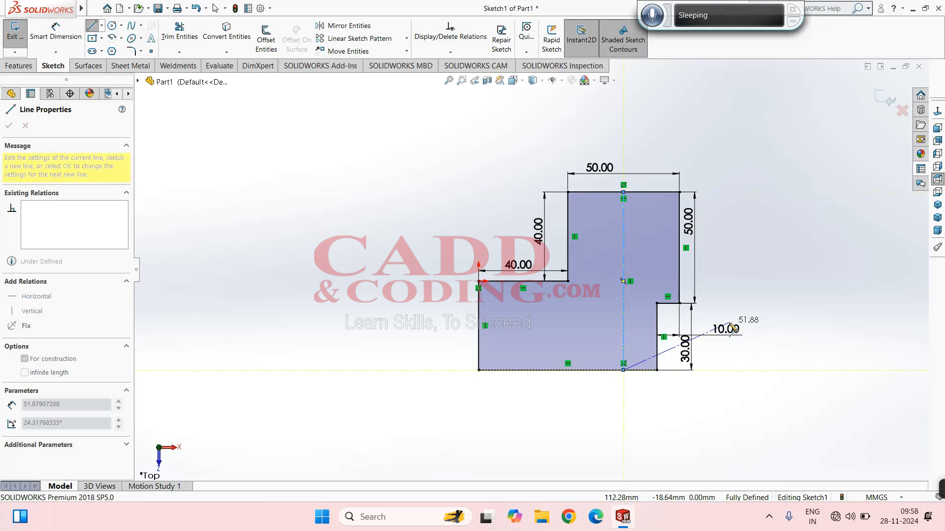
key("Escape")
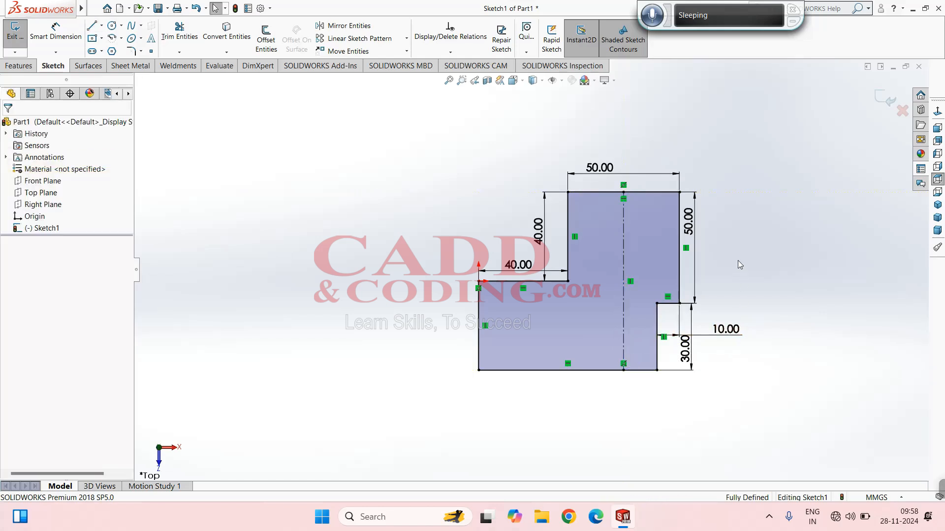
Draw a diagonal midpoint line about 77 mm long, centred on the profile's bottom-left corner and sloping down to the right.
left_click(102, 25)
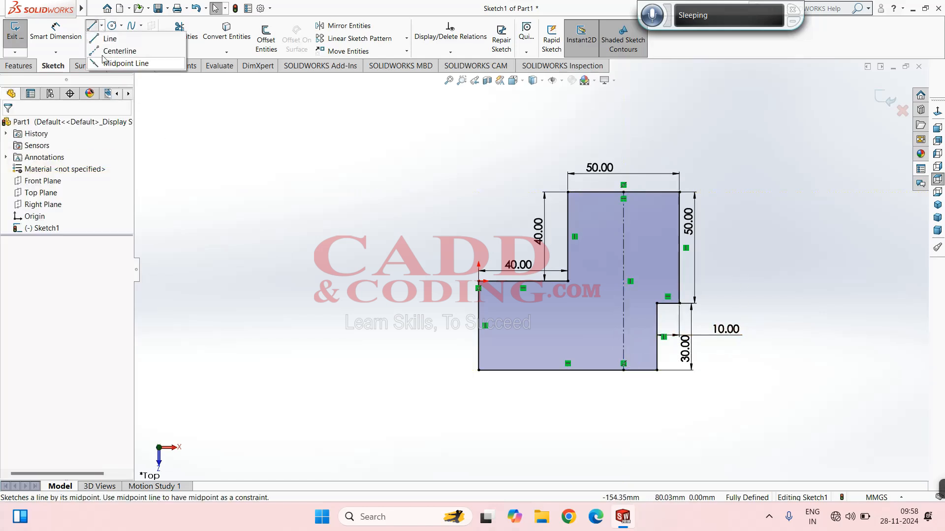
left_click(112, 64)
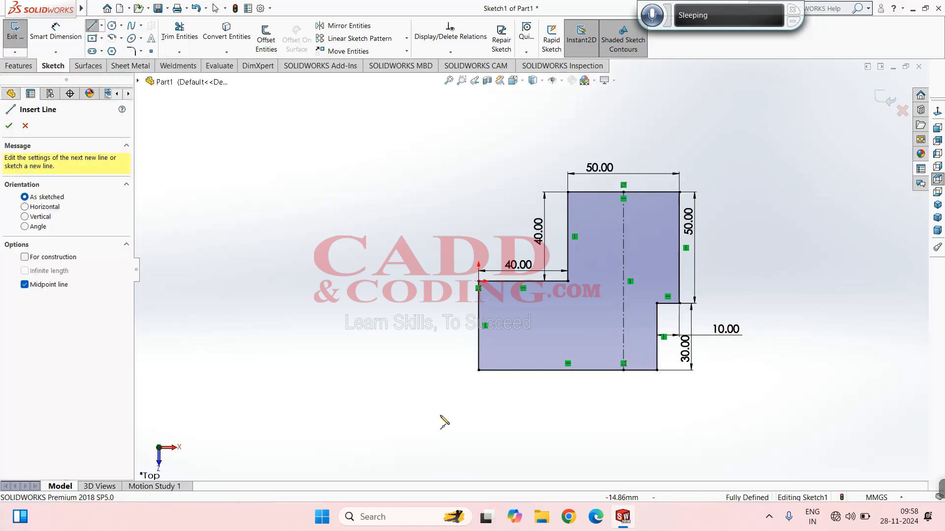
left_click(477, 371)
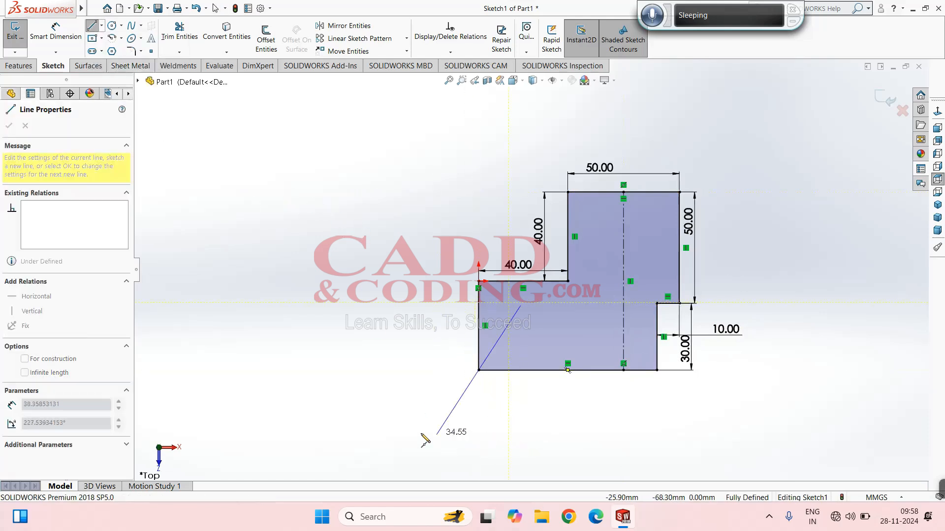
left_click(532, 437)
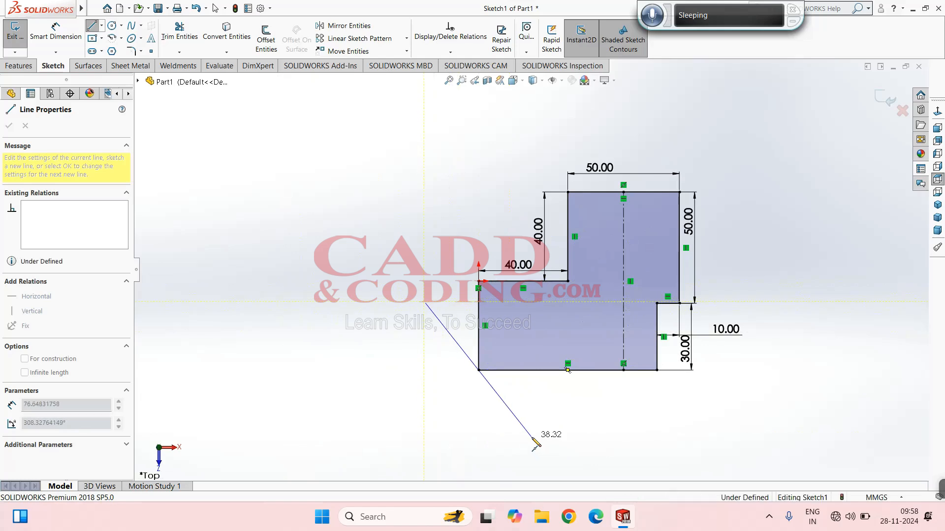
key("Escape")
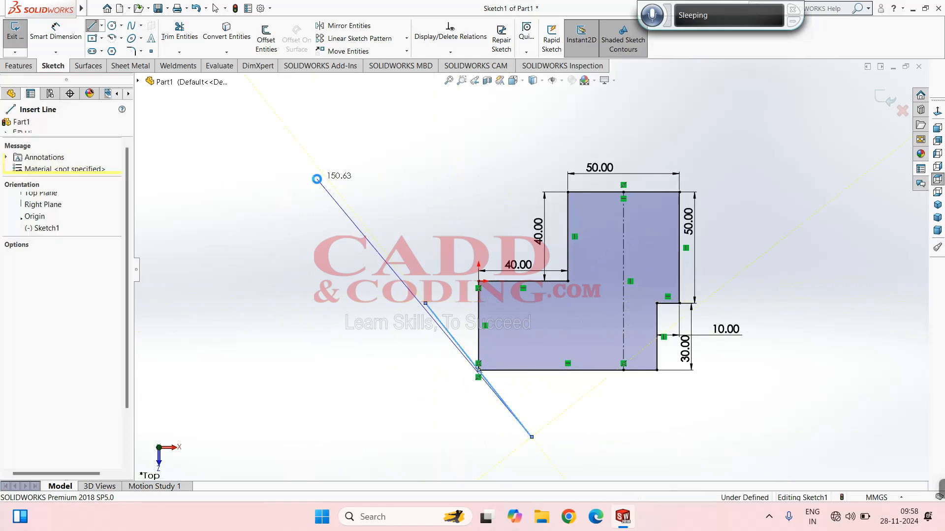
key("Escape")
Stretch the diagonal midpoint line from its upper end to a length of about 128 mm.
left_click_drag(426, 303, 386, 261)
left_click(460, 178)
scroll(464, 176, "up", 2)
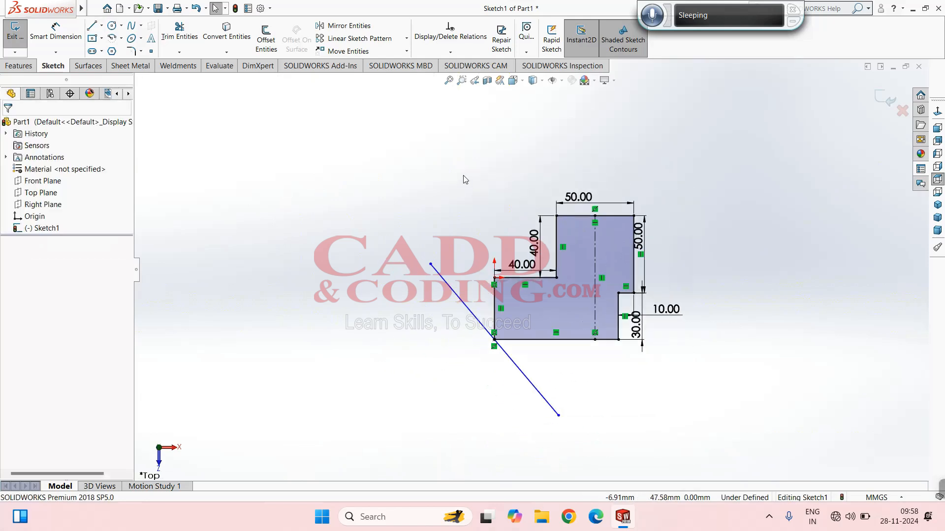
Dimension the angle between the profile's bottom line and the diagonal midpoint line and set it to 45°.
scroll(519, 367, "down", 3)
left_click(56, 32)
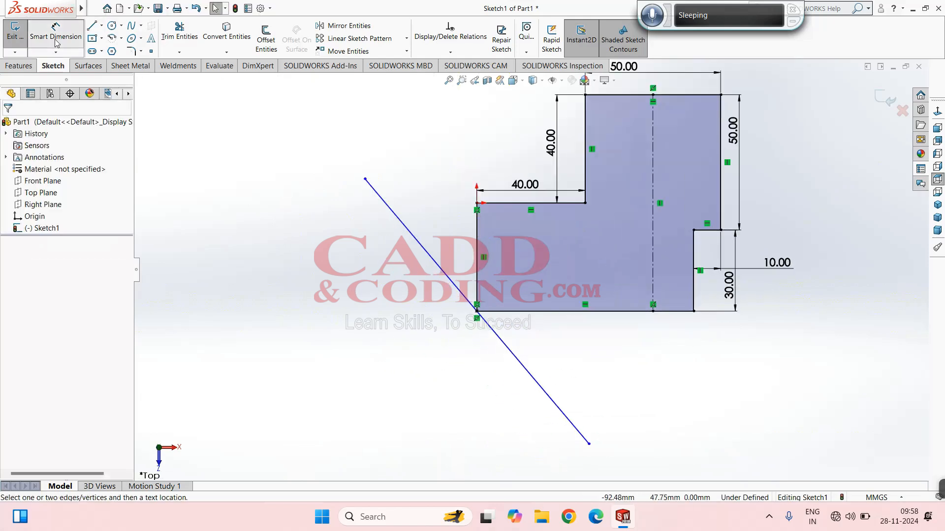
left_click(508, 323)
left_click(504, 343)
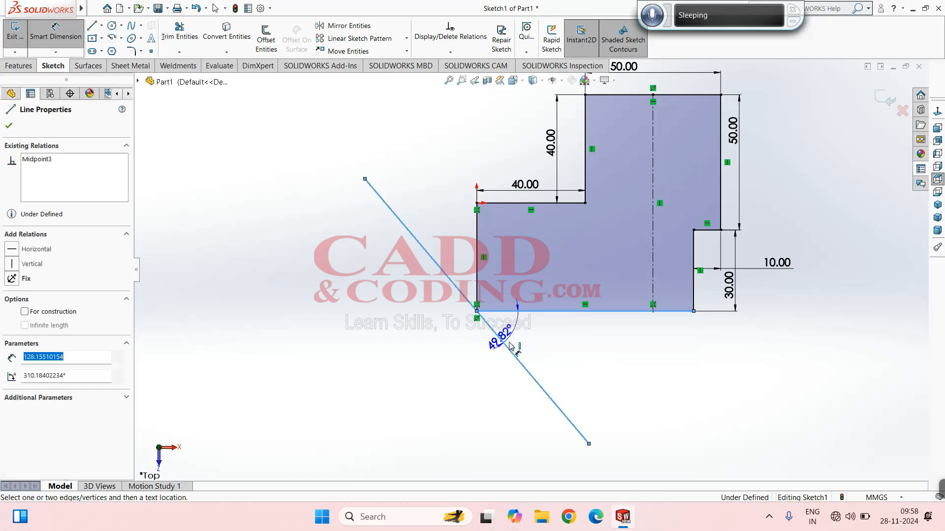
left_click(539, 348)
type("45")
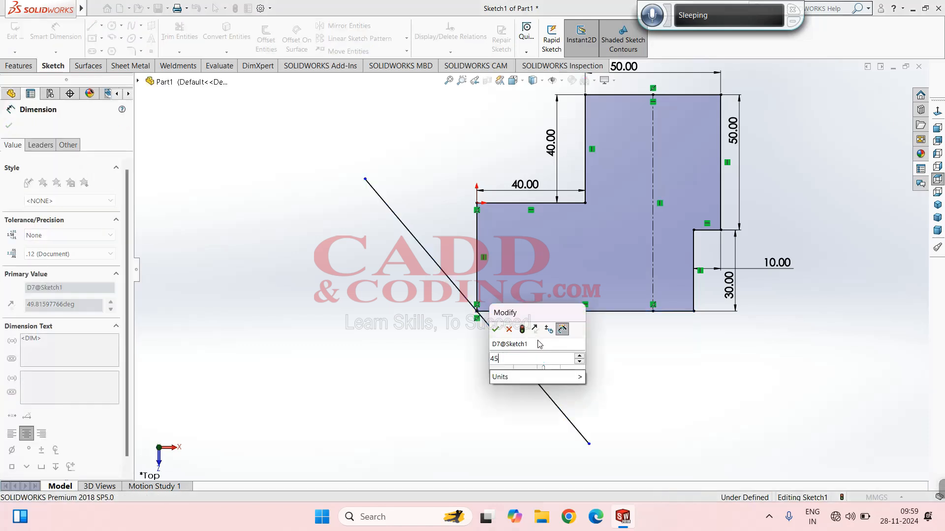
key("Return")
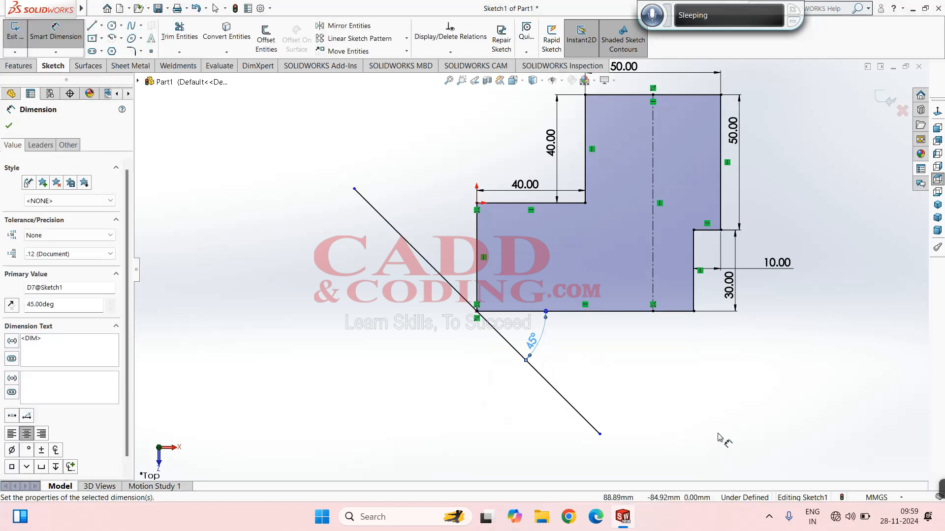
Dimension the diagonal midpoint line's length along its slope and set it to 120 mm.
left_click(417, 256)
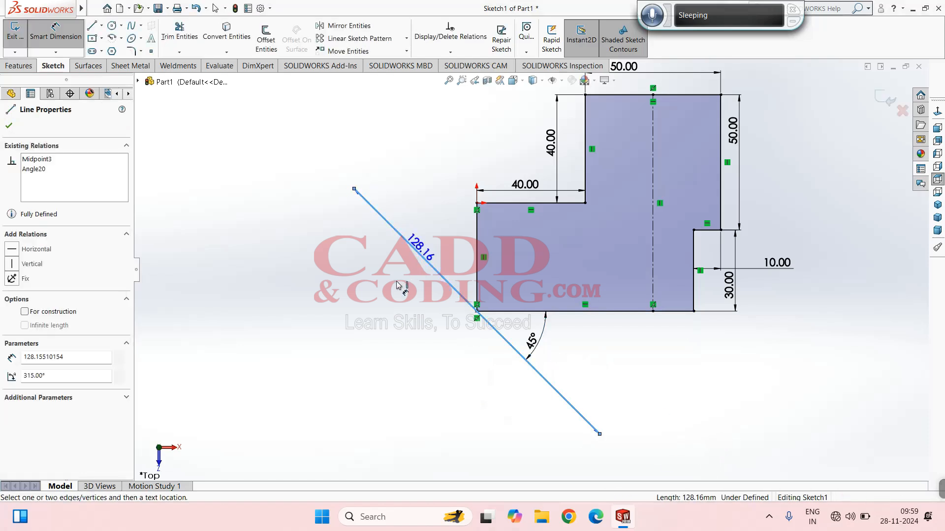
left_click(399, 285)
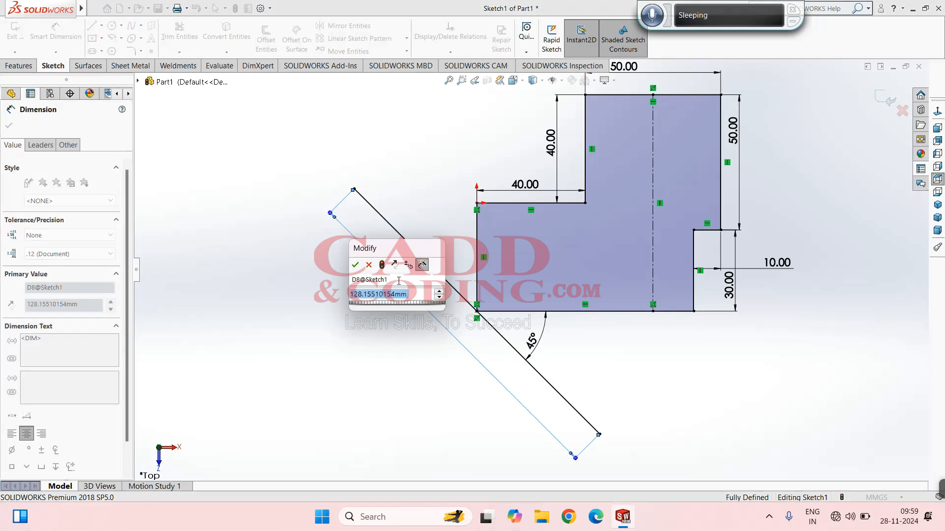
type("120")
key("Return")
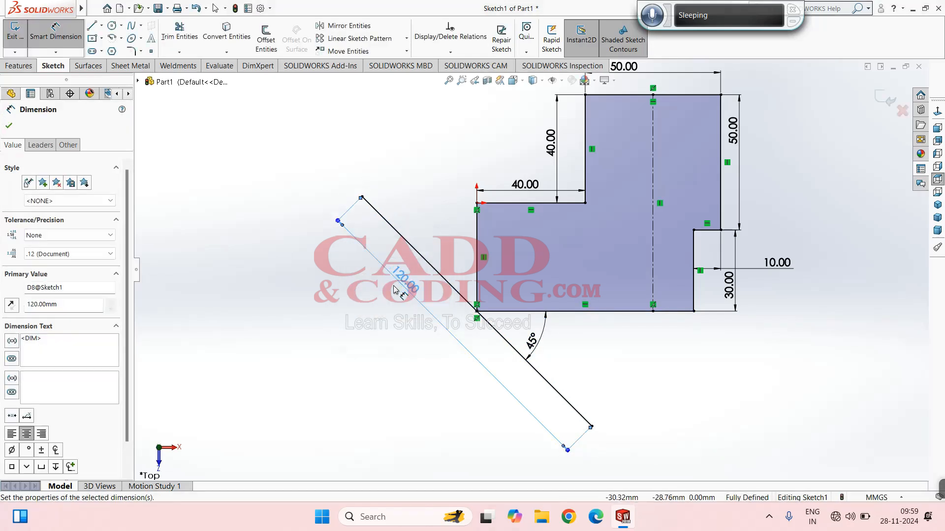
Draw a circle about 20 mm in diameter centred on the upper endpoint of the diagonal line.
left_click(112, 25)
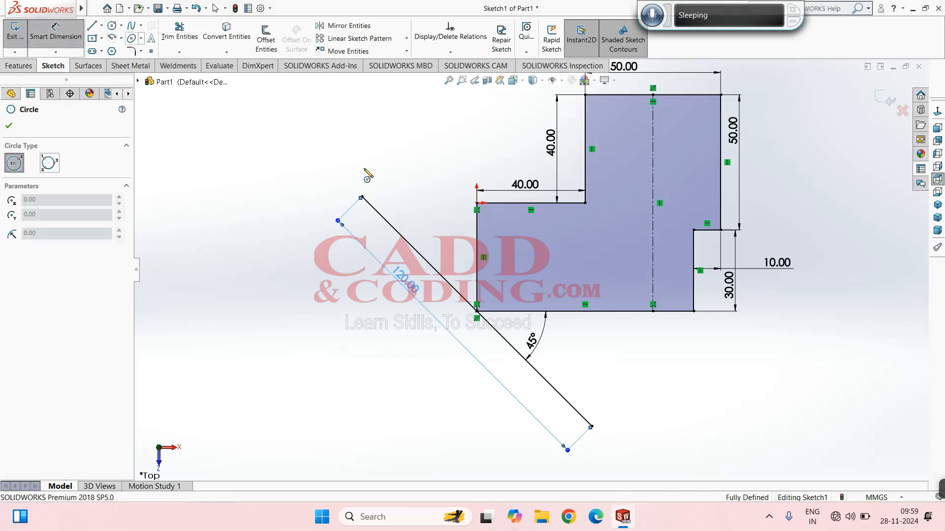
left_click(362, 197)
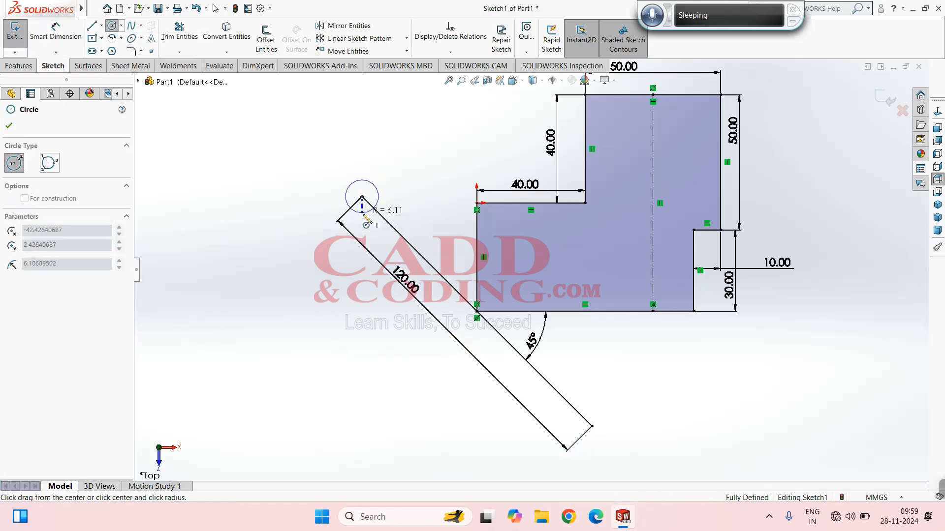
left_click(388, 201)
key("d")
key("Escape")
Dimension the circle at the diagonal line's upper end and set its diameter to 20 mm.
left_click(53, 42)
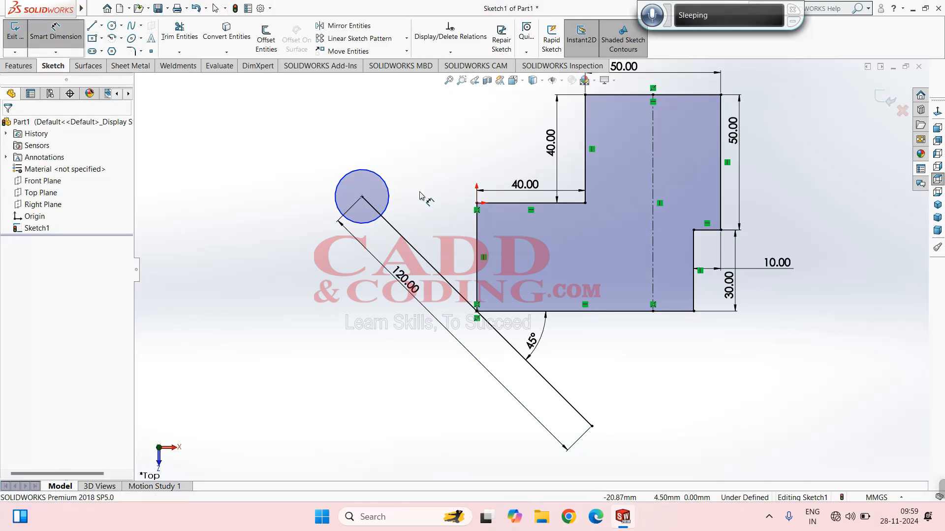
left_click(344, 178)
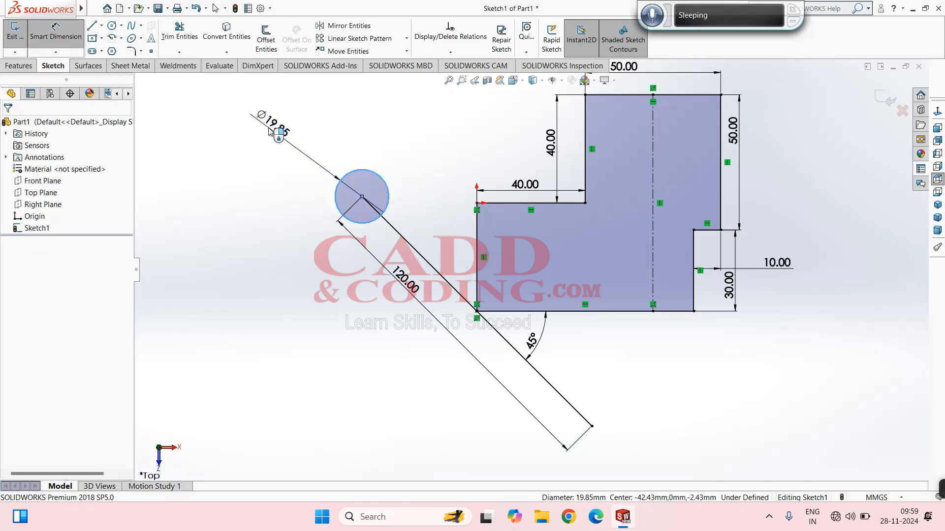
left_click(272, 131)
type("2")
key("Return")
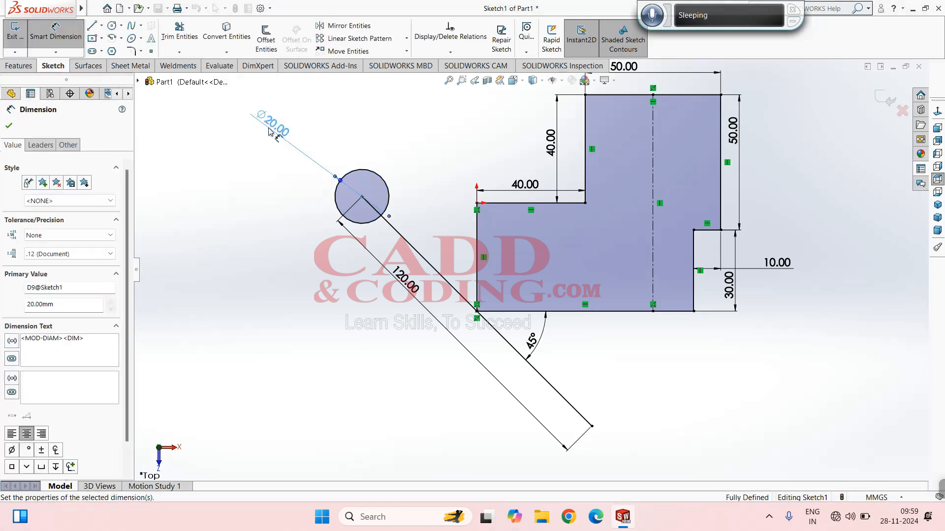
Draw a perimeter circle with a radius of about 36 mm in the free space left of the small circle.
left_click(121, 26)
left_click(140, 51)
key("f")
left_click(252, 334)
left_click(376, 292)
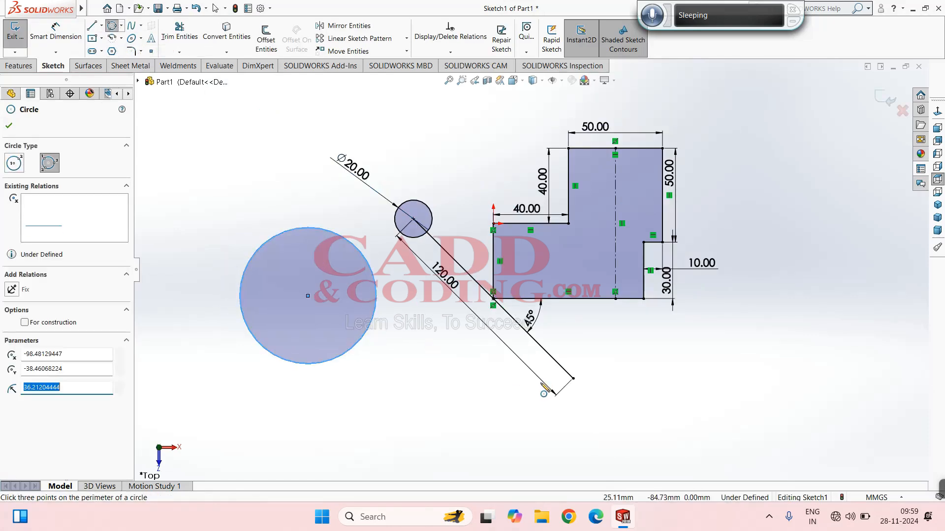
key("Escape")
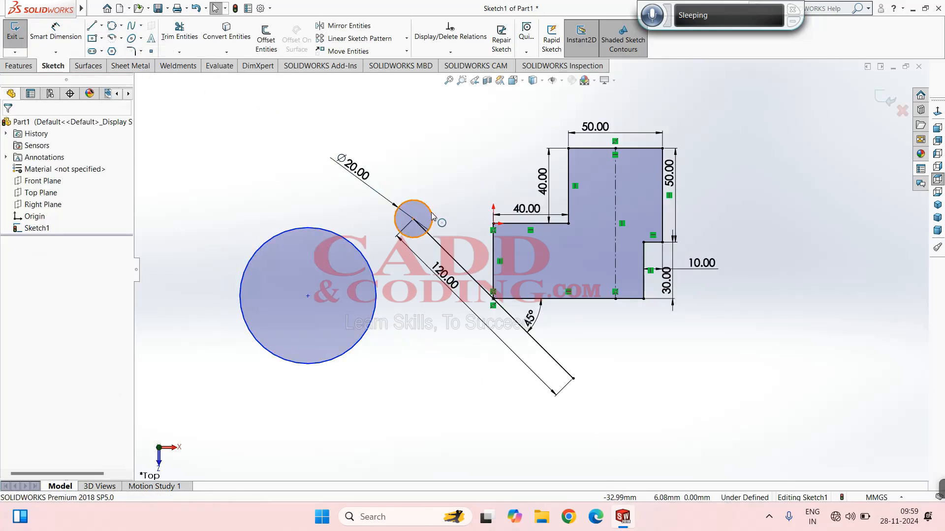
Set the large perimeter circle's radius parameter to 30 mm.
left_click(360, 253)
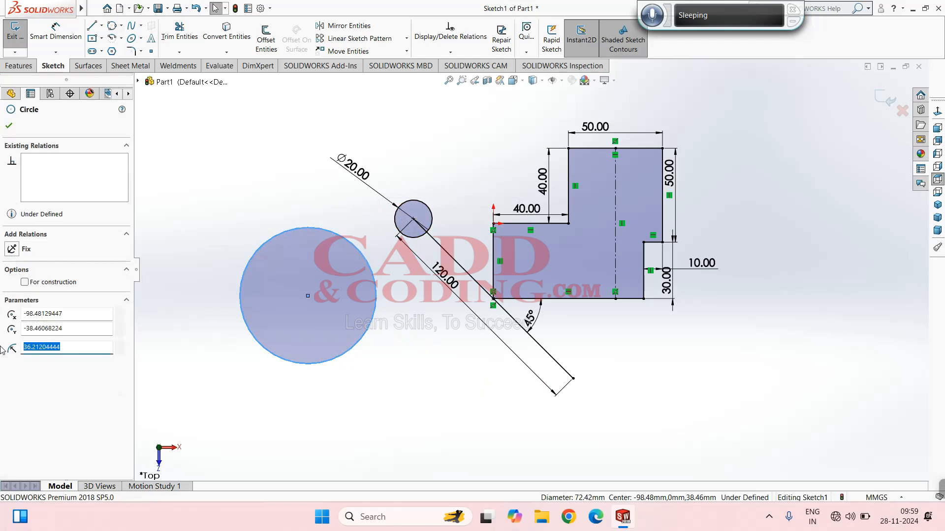
key("Return")
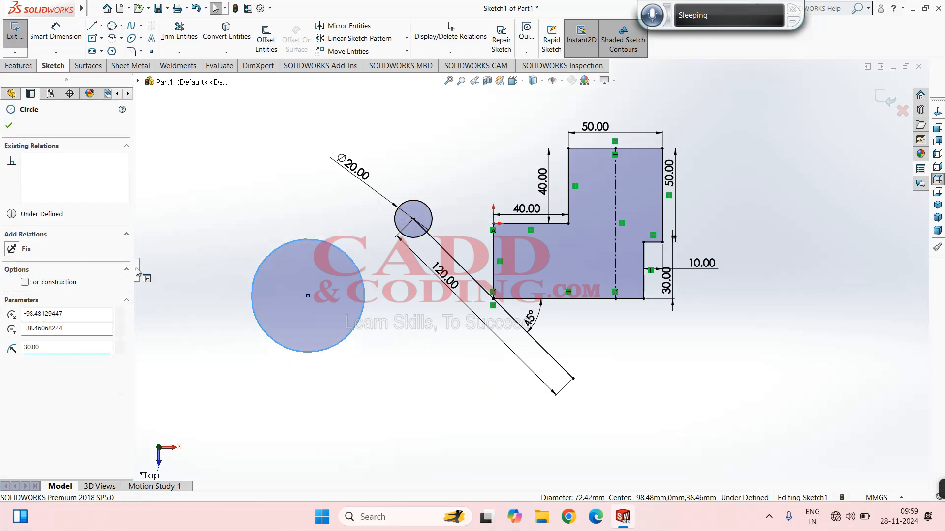
left_click(276, 245)
left_click(321, 209)
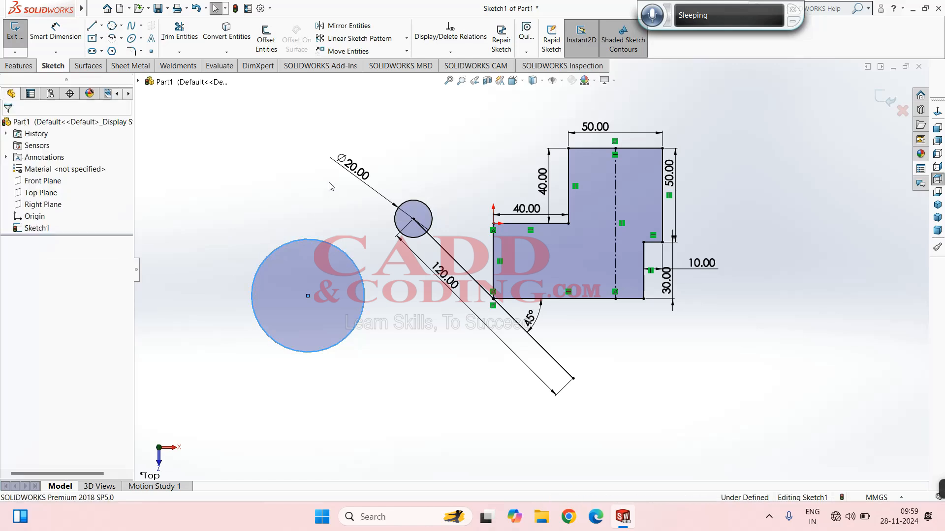
Add a 60 mm diameter dimension above the large circle with Smart Dimension.
right_click_drag(329, 185, 326, 148)
left_click(299, 243)
left_click(274, 207)
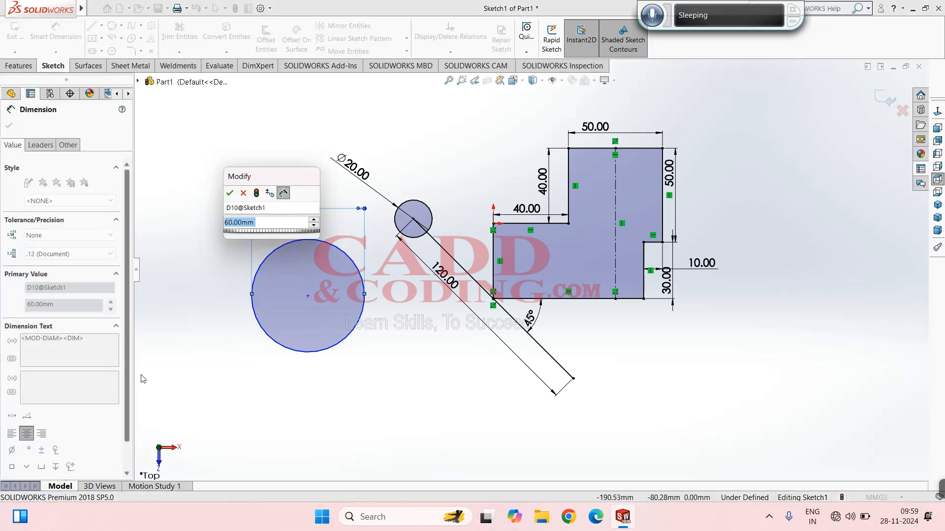
key("Return")
key("Escape")
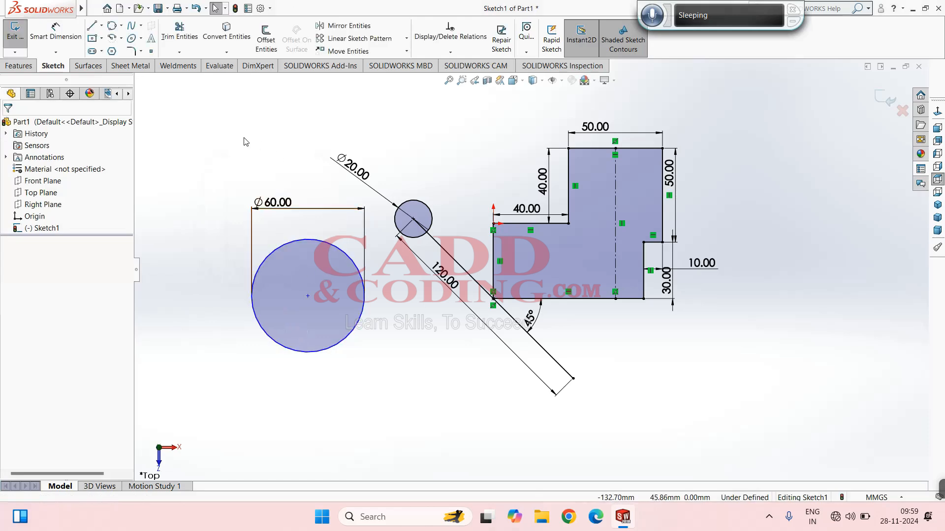
Draw a corner rectangle about 31 mm wide and 24 mm high in the free space right of the profile.
left_click(102, 40)
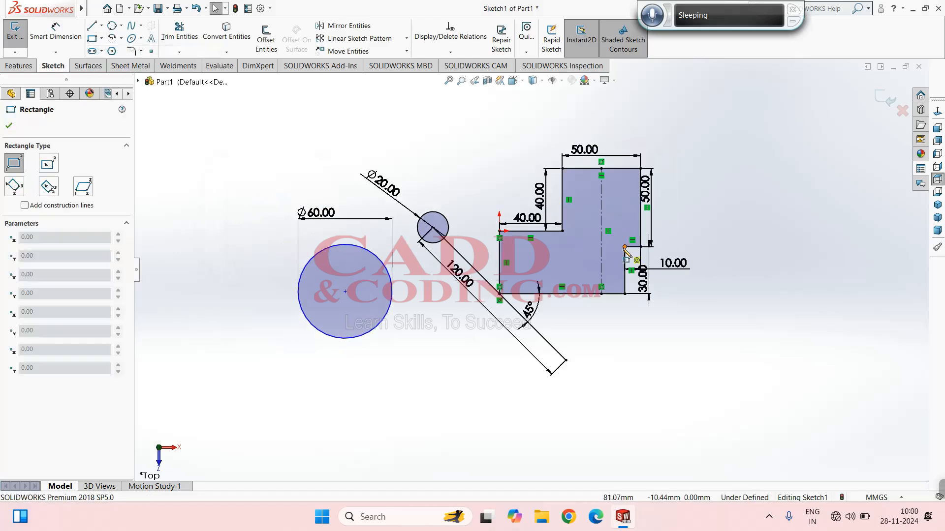
scroll(715, 225, "down", 3)
left_click(764, 253)
left_click(851, 320)
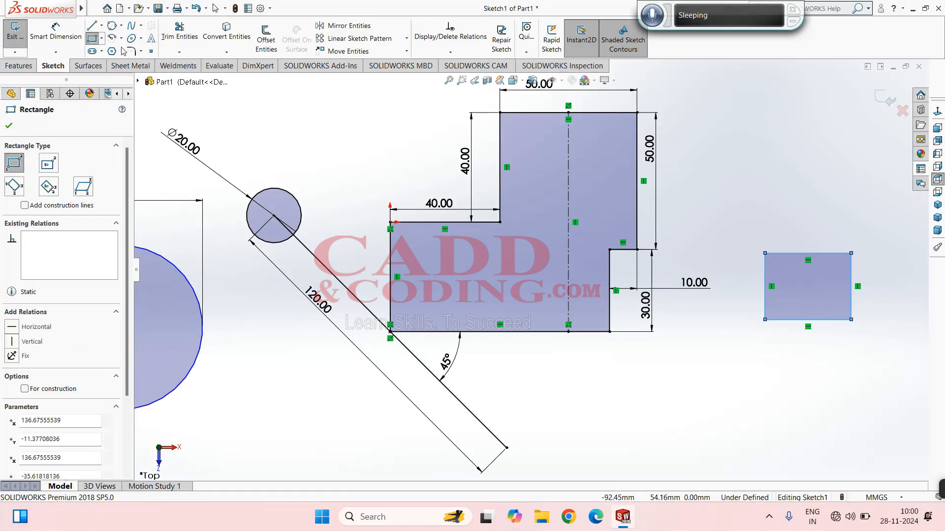
Draw a center rectangle about 81 mm wide and 51 mm high to the right of the corner rectangle.
left_click(102, 39)
left_click(127, 76)
scroll(387, 263, "up", 2)
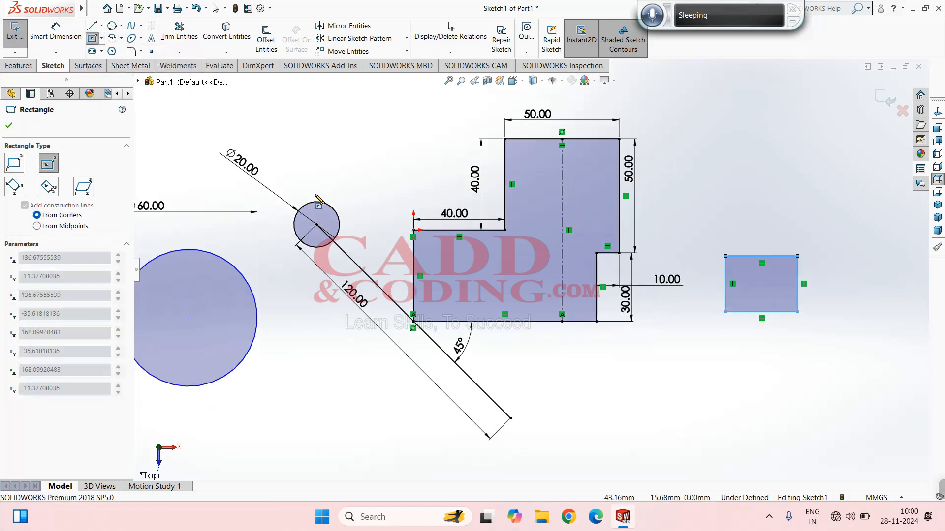
scroll(743, 287, "down", 2)
left_click(715, 276)
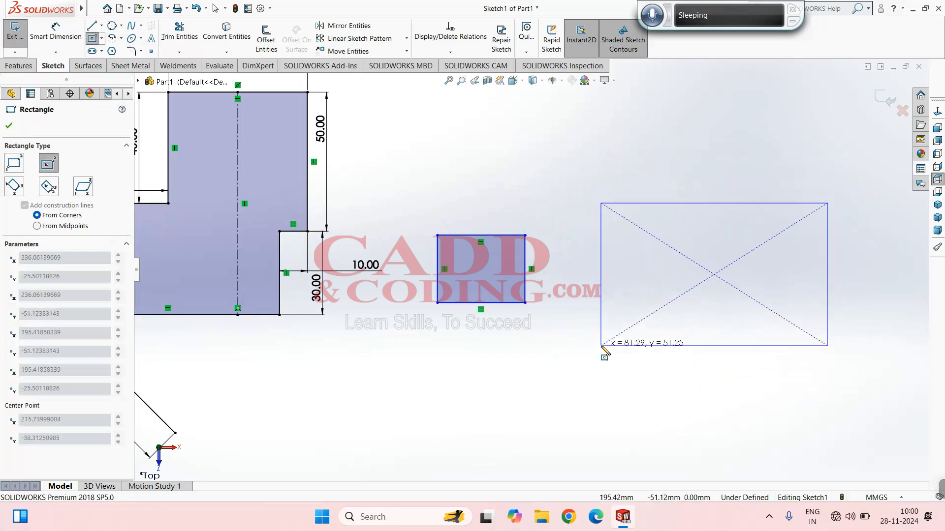
left_click(601, 346)
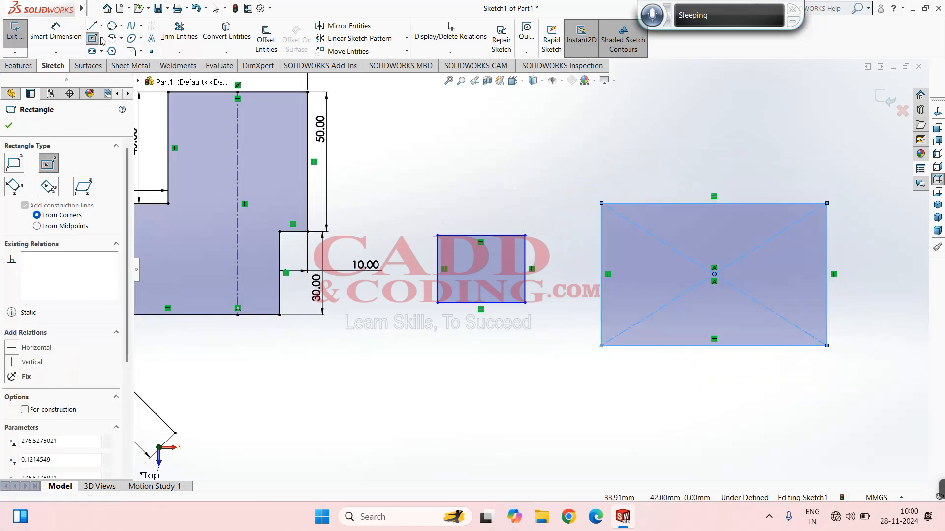
Dimension the center rectangle's width above it and its height along its left side with Smart Dimension.
right_click_drag(530, 266, 555, 158)
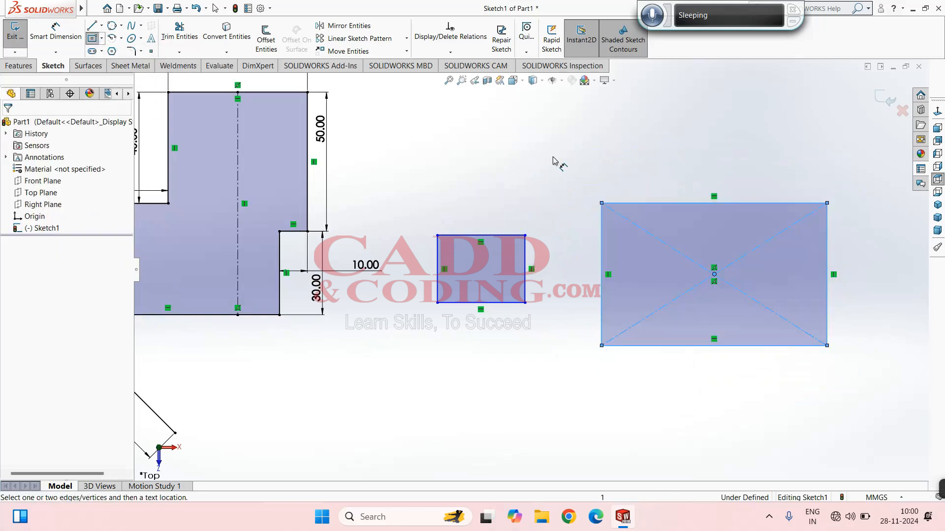
left_click(625, 201)
left_click(615, 170)
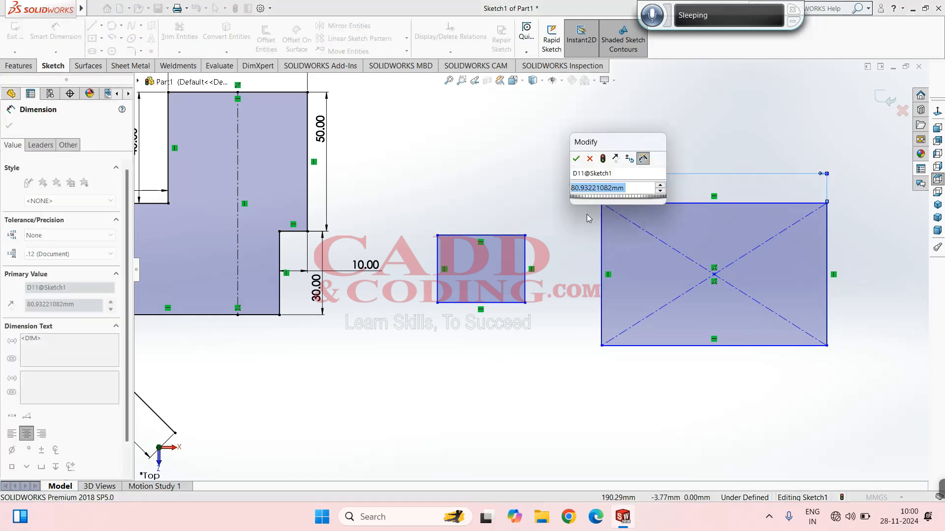
left_click(577, 158)
left_click(602, 236)
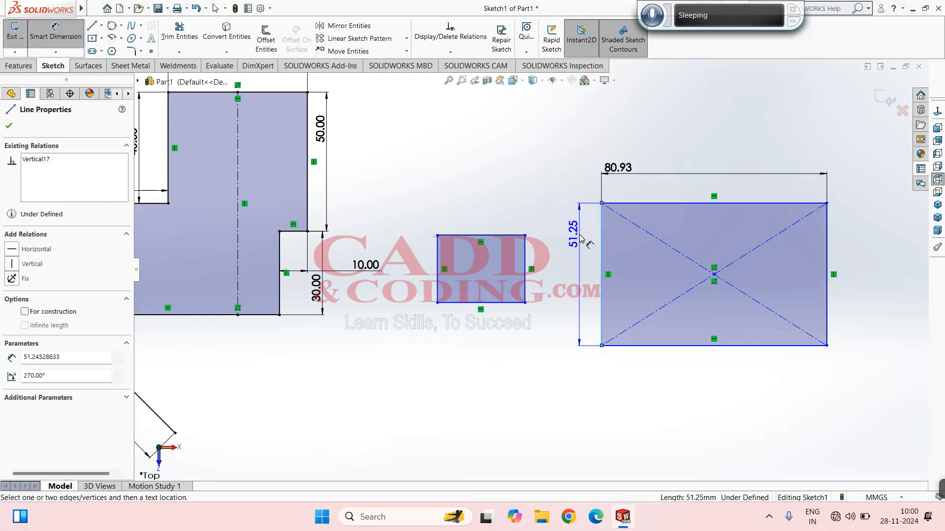
left_click(582, 231)
left_click(542, 218)
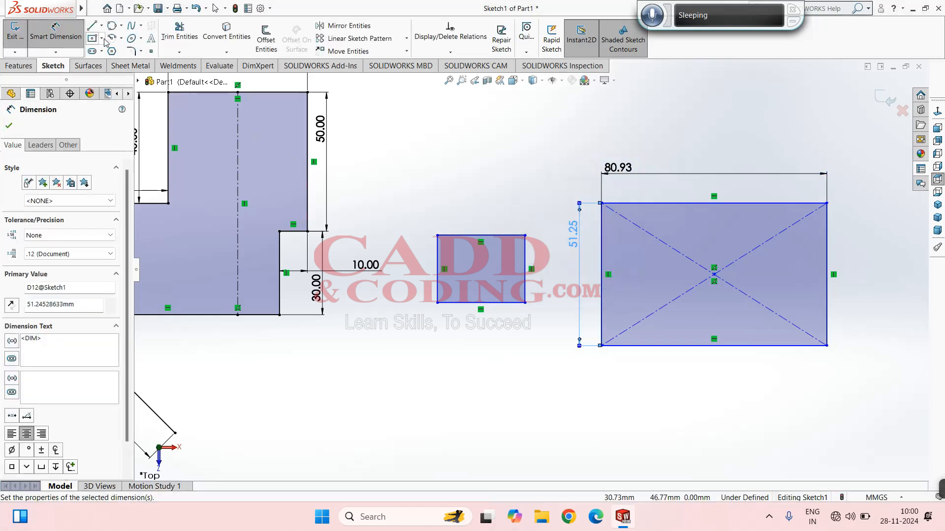
Draw a 3 point corner rectangle tilted about 21° in the free space right of the dimensioned center rectangle.
left_click(102, 39)
left_click(111, 77)
scroll(531, 270, "up", 1)
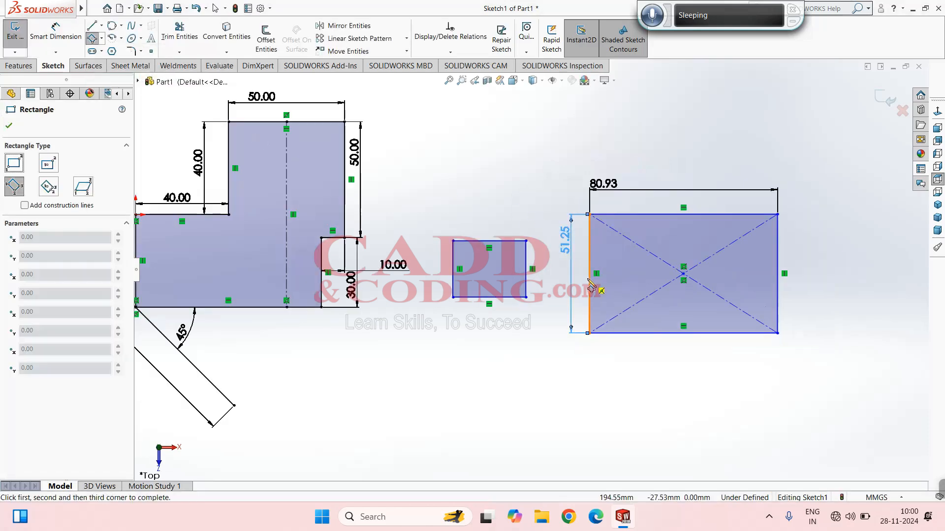
scroll(738, 293, "up", 2)
scroll(768, 294, "down", 3)
left_click(722, 311)
left_click(689, 226)
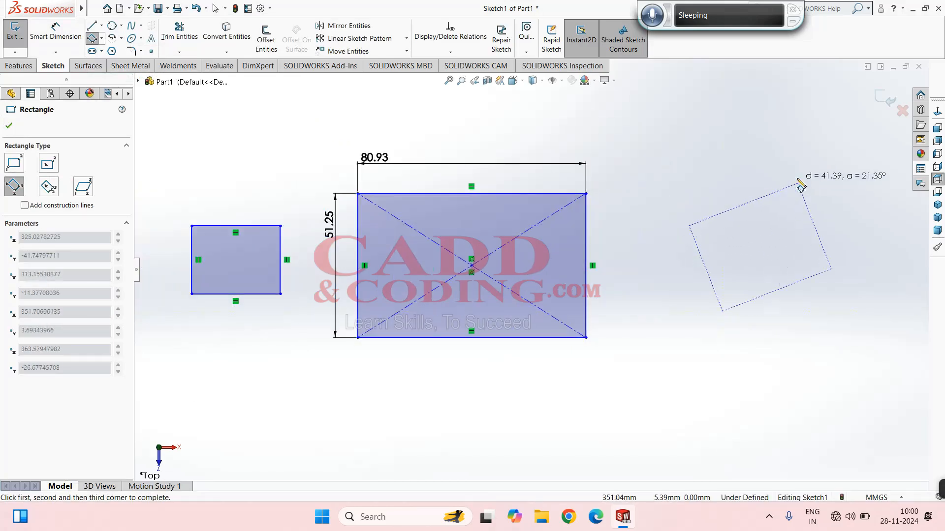
left_click(840, 268)
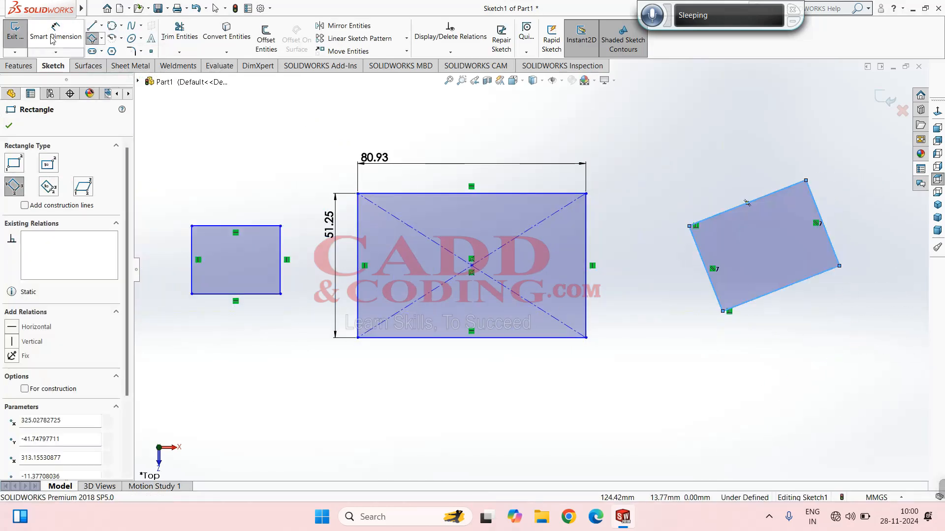
Draw a larger tilted 3 point center rectangle, from corners, to the lower right of the 3 point corner rectangle.
left_click(101, 39)
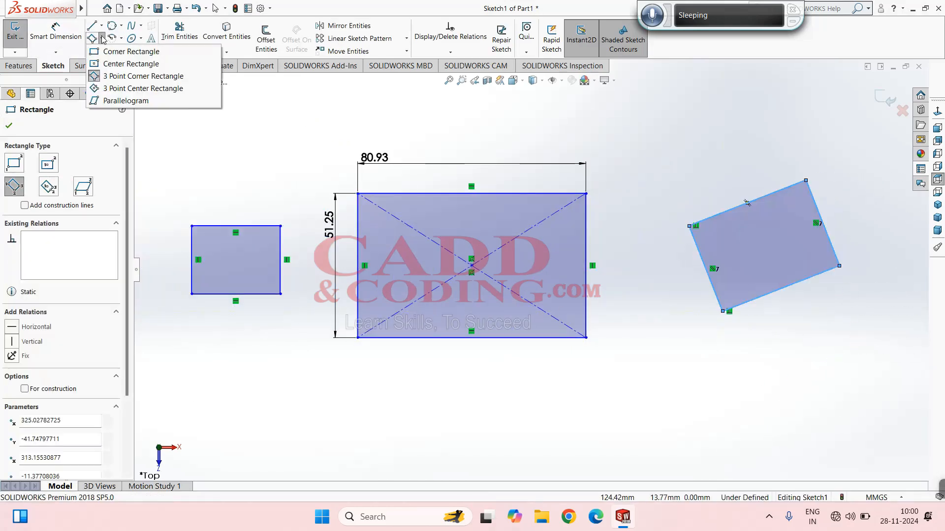
left_click(118, 91)
scroll(529, 278, "up", 2)
scroll(738, 296, "down", 2)
left_click(759, 330)
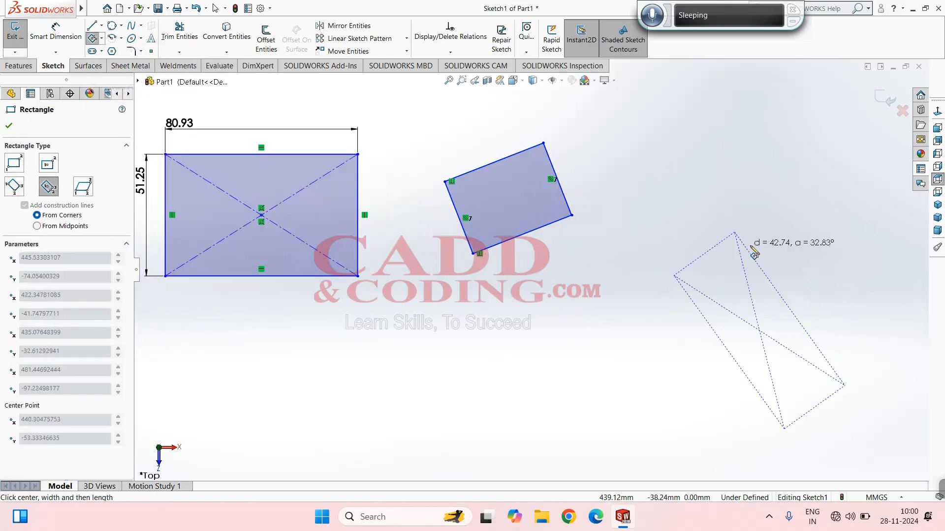
left_click(811, 249)
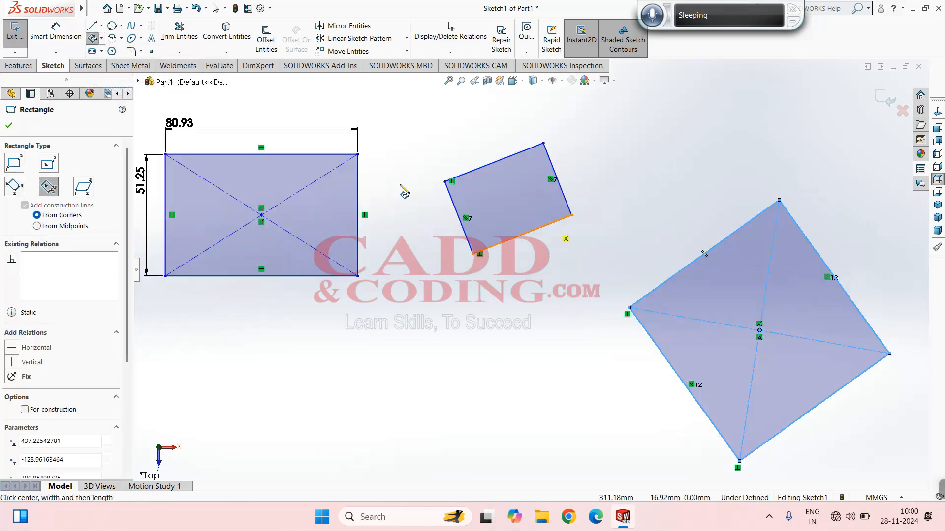
Draw a tall, narrow parallelogram in the free space right of the 3 point center rectangle.
left_click(102, 39)
left_click(123, 92)
scroll(419, 239, "up", 3)
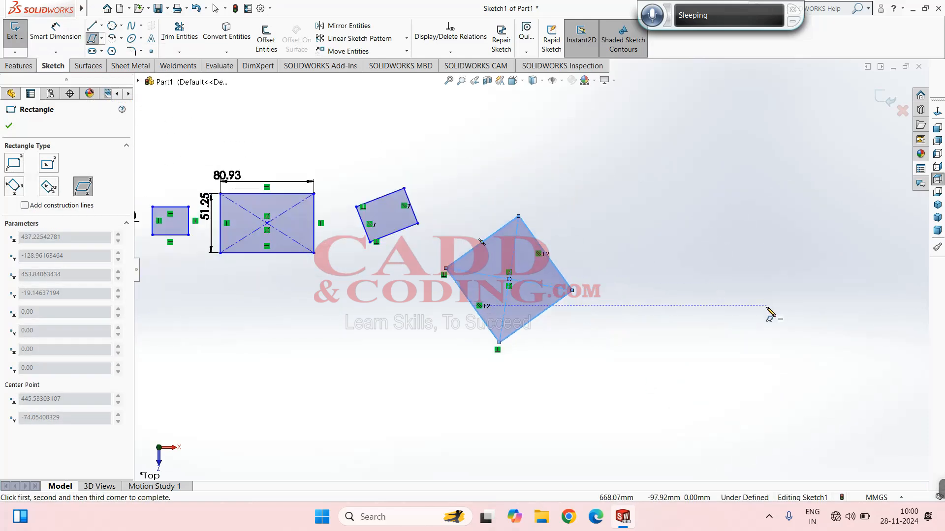
scroll(770, 313, "down", 2)
left_click(674, 323)
left_click(644, 254)
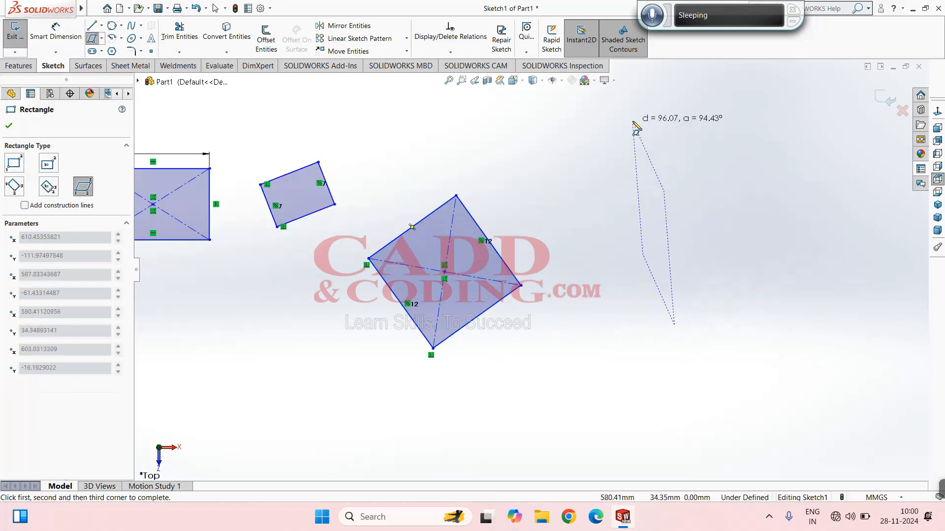
left_click(659, 127)
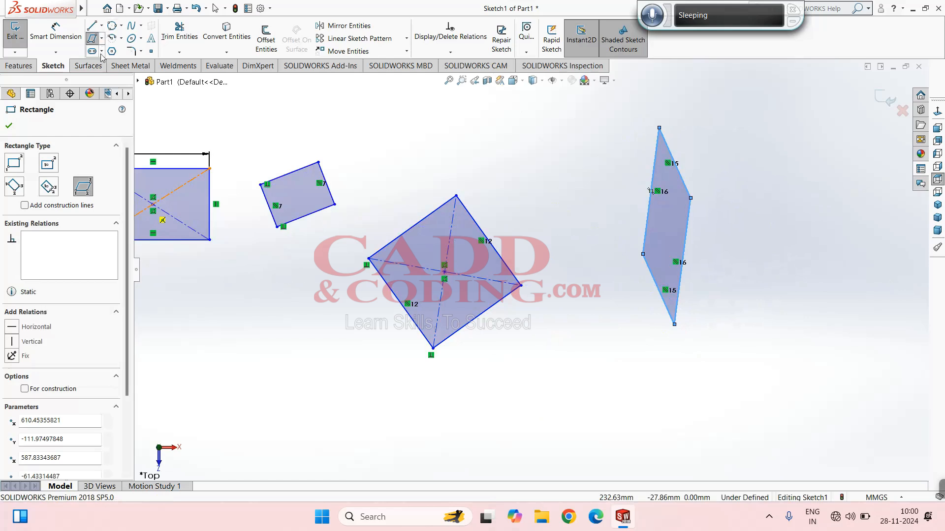
Draw an upward-bulging centerpoint arc in the free space right of the parallelogram.
left_click(122, 39)
left_click(138, 45)
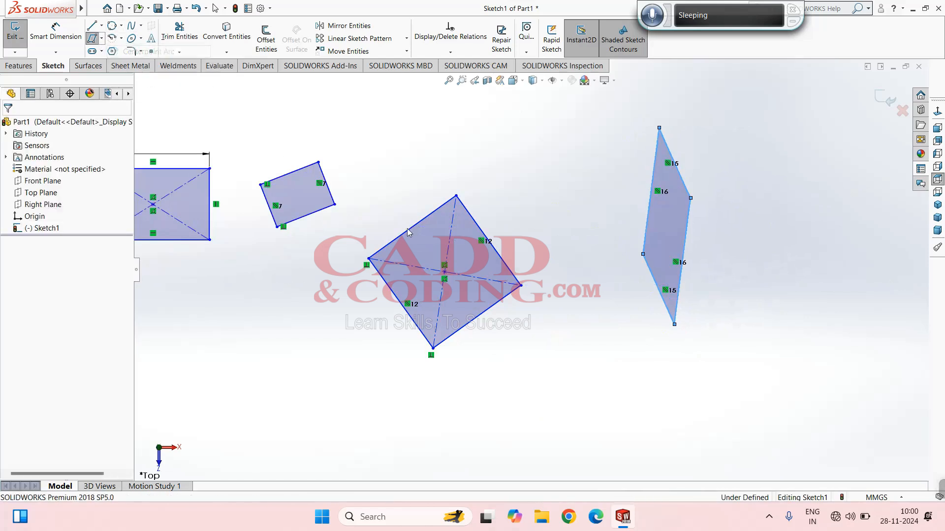
scroll(529, 270, "up", 2)
scroll(679, 260, "down", 3)
left_click(745, 262)
left_click(704, 234)
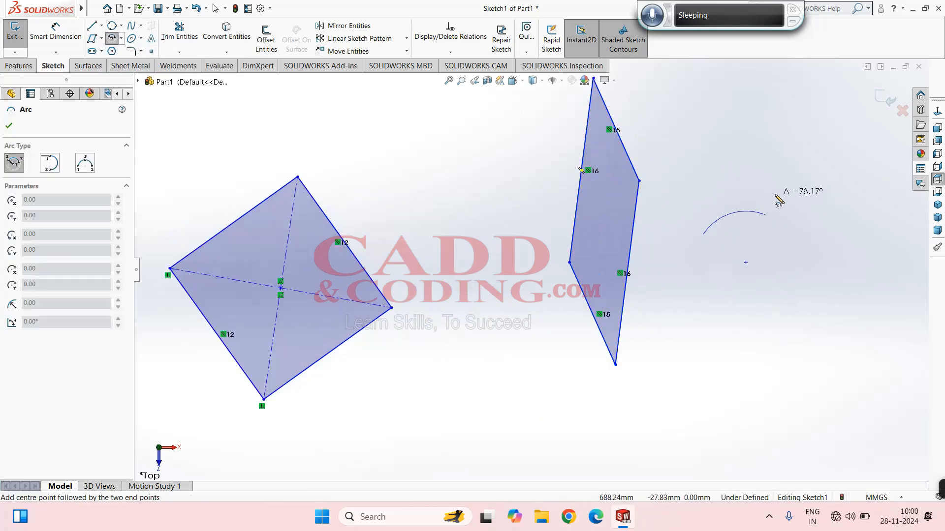
left_click(851, 218)
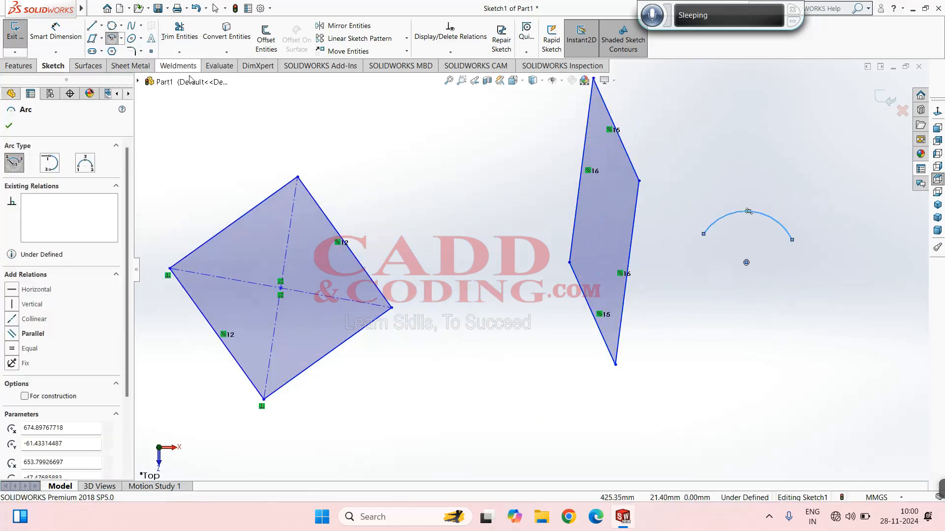
Draw a short tangent arc with a radius of about 28 mm upward from the parallelogram's right corner.
left_click(122, 38)
left_click(140, 61)
scroll(527, 265, "up", 4)
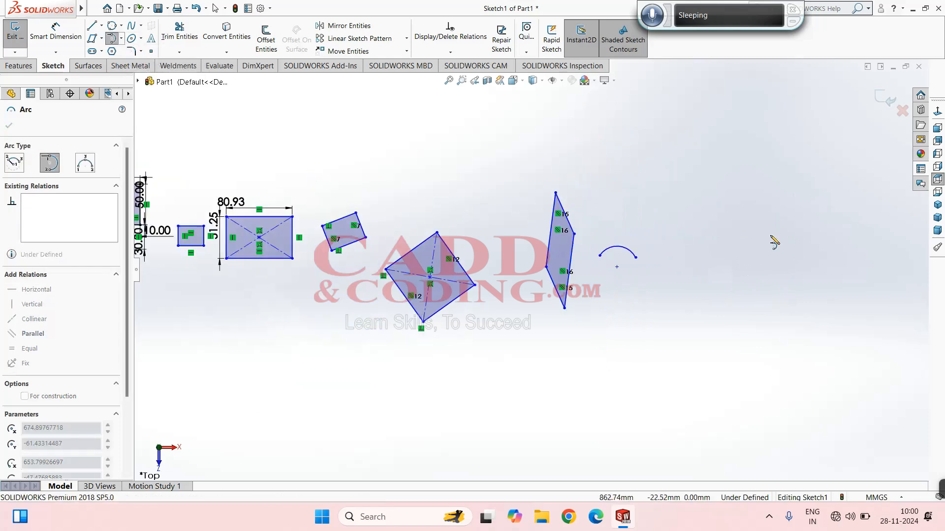
scroll(774, 241, "down", 3)
left_click(365, 221)
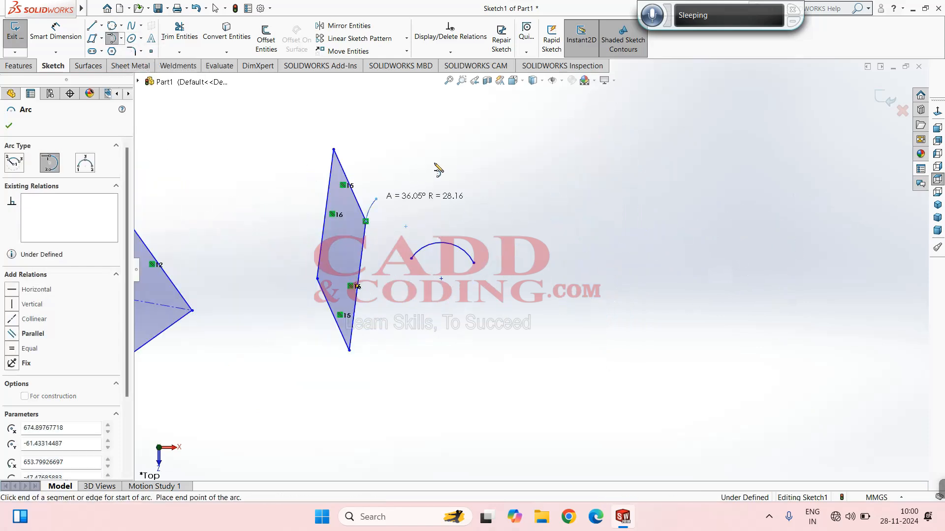
Extend the centerpoint arc's right end with three connected tangent arcs that form a wave toward the right.
left_click(474, 264)
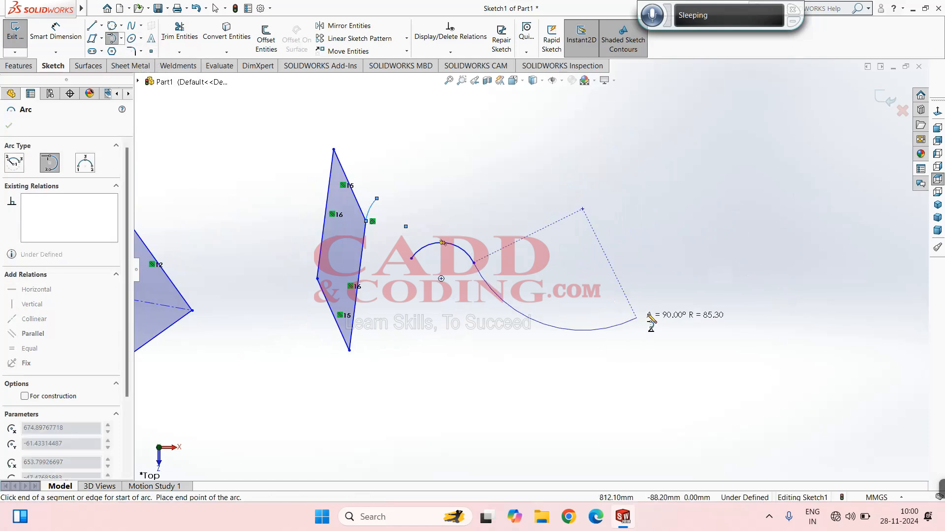
mouse_move(736, 275)
left_mouse_down()
mouse_move(808, 236)
mouse_move(858, 250)
left_mouse_up()
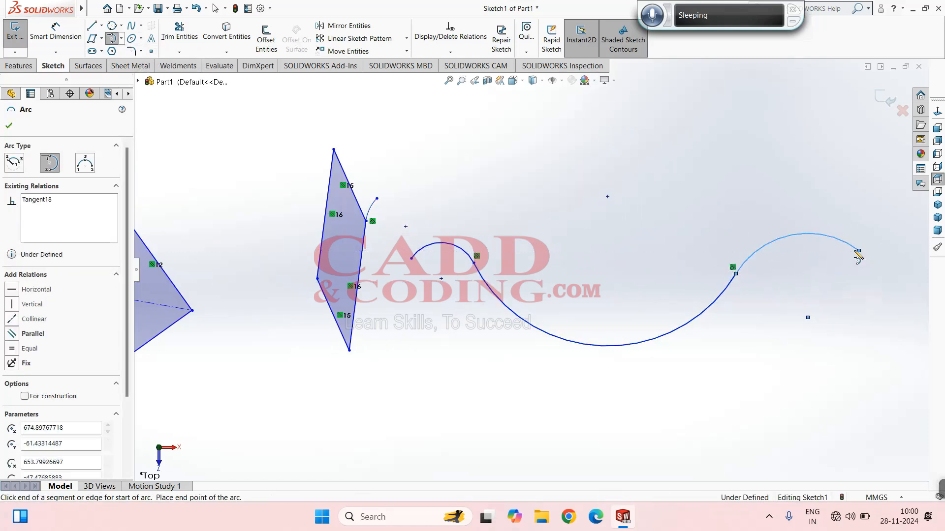
scroll(902, 286, "up", 3)
scroll(646, 259, "down", 2)
scroll(646, 259, "down", 3)
scroll(585, 221, "up", 2)
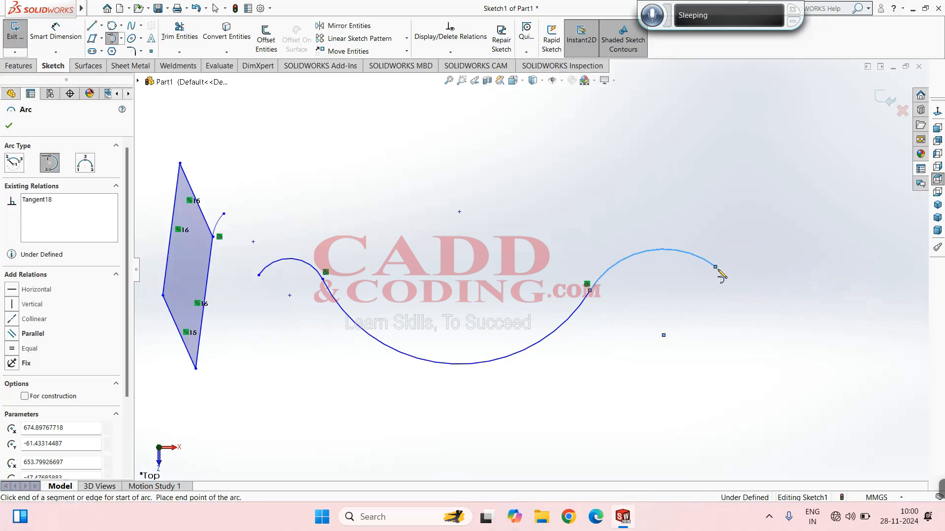
left_click(715, 268)
left_click(843, 229)
Continue the wave with tangent arcs rising to an upper right peak, then curving down into a large bottom loop.
mouse_move(790, 284)
middle_mouse_down()
mouse_move(695, 291)
mouse_move(686, 253)
mouse_move(747, 245)
mouse_move(372, 298)
mouse_move(391, 266)
mouse_move(586, 265)
mouse_move(474, 380)
mouse_move(199, 285)
mouse_move(305, 236)
mouse_move(506, 189)
mouse_move(746, 250)
middle_mouse_up()
key("ctrl+5")
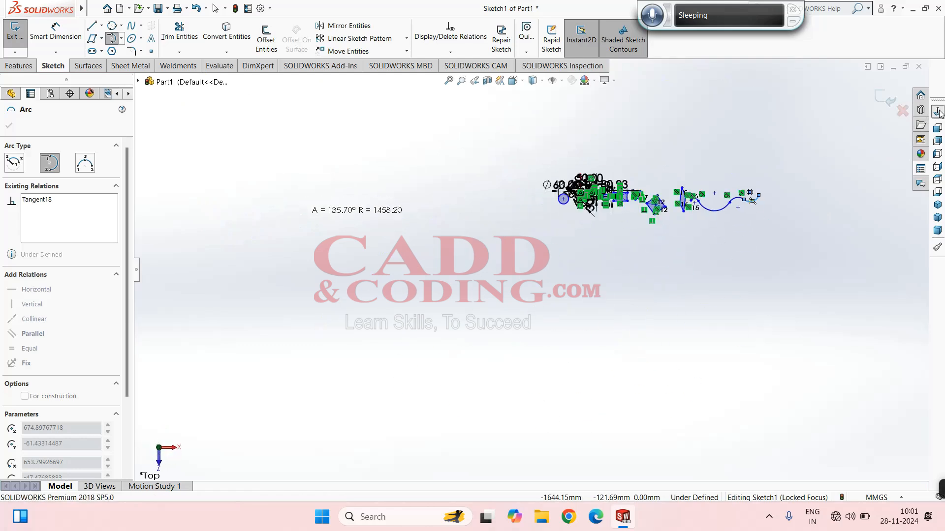
scroll(807, 241, "down", 5)
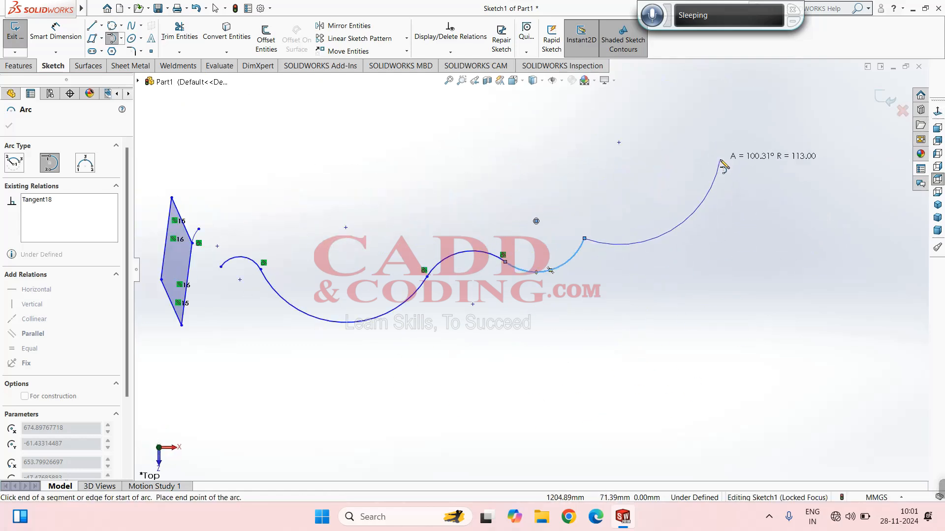
left_click(800, 121)
left_click(826, 183)
left_click(855, 290)
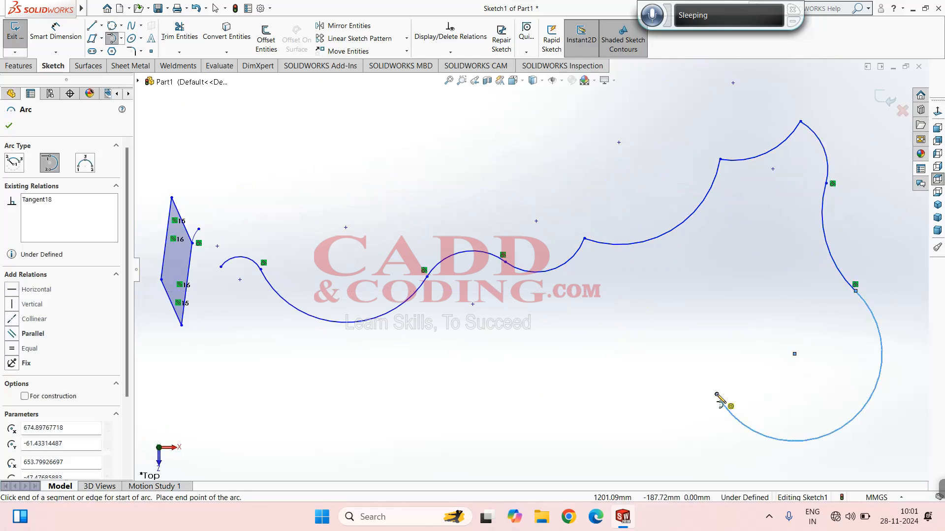
double_click(718, 394)
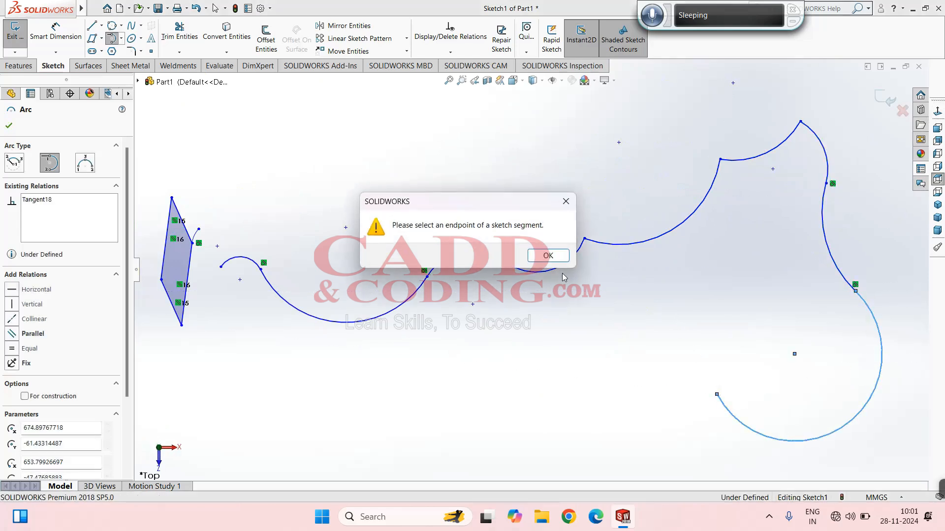
key("Return")
Continue from the large loop's open end with six connected tangent arcs that curl inward as a spiral.
left_click(717, 395)
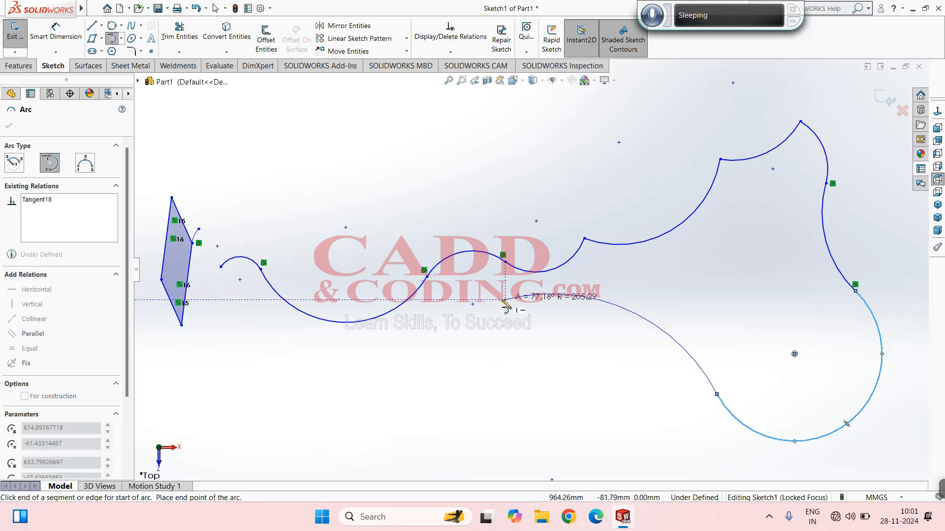
left_click(491, 330)
left_click(488, 457)
left_click(563, 410)
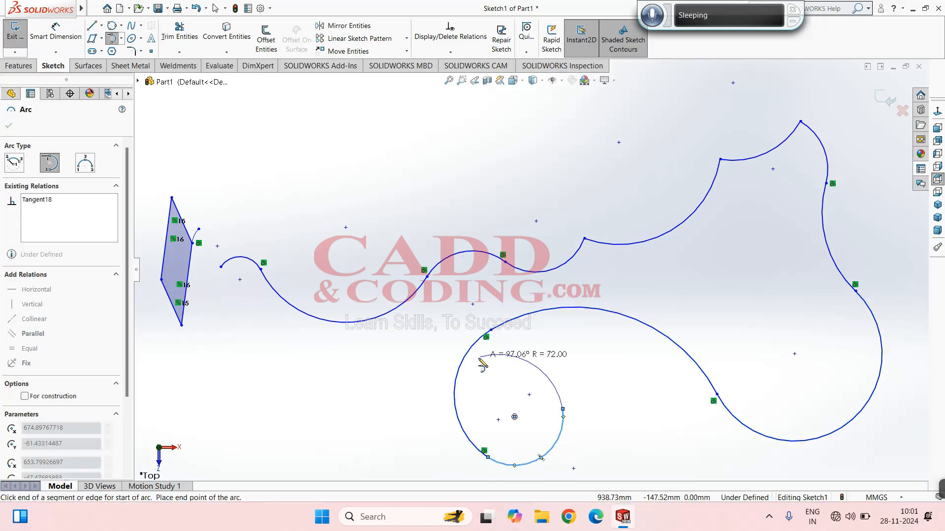
left_click(476, 363)
left_click(491, 429)
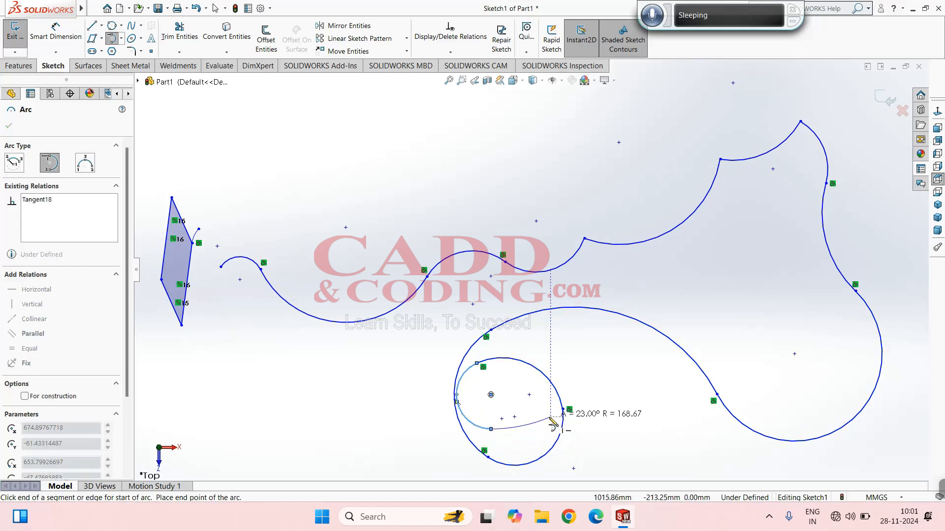
left_click(550, 417)
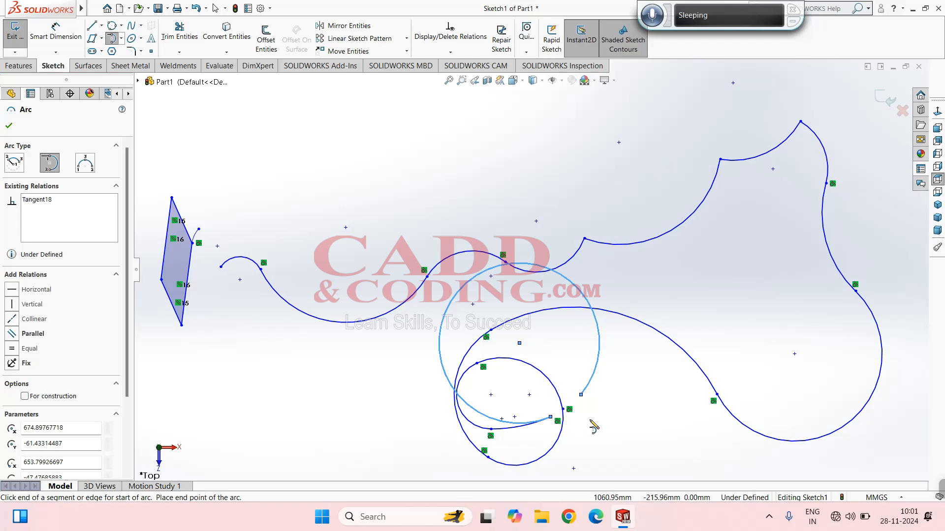
key("Escape")
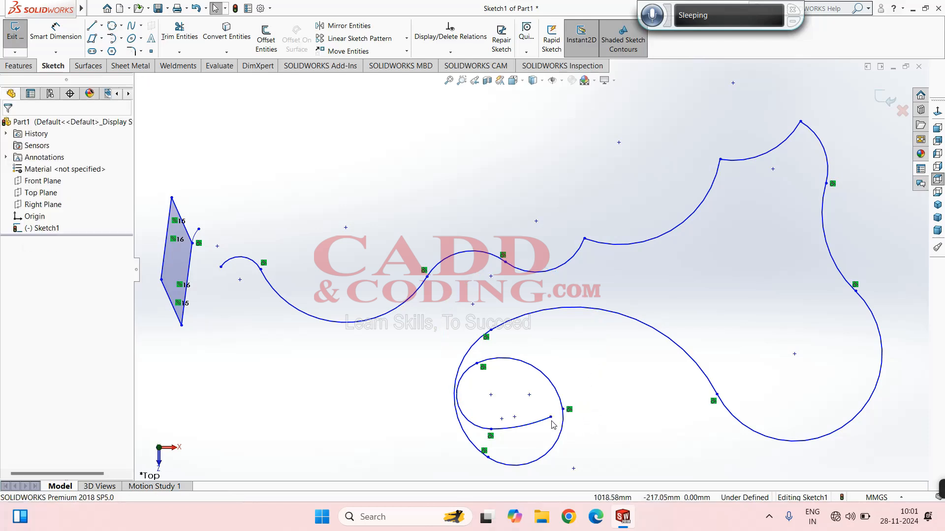
Draw a trial tangent arc upward from the spiral's inner end and delete it.
left_click(110, 38)
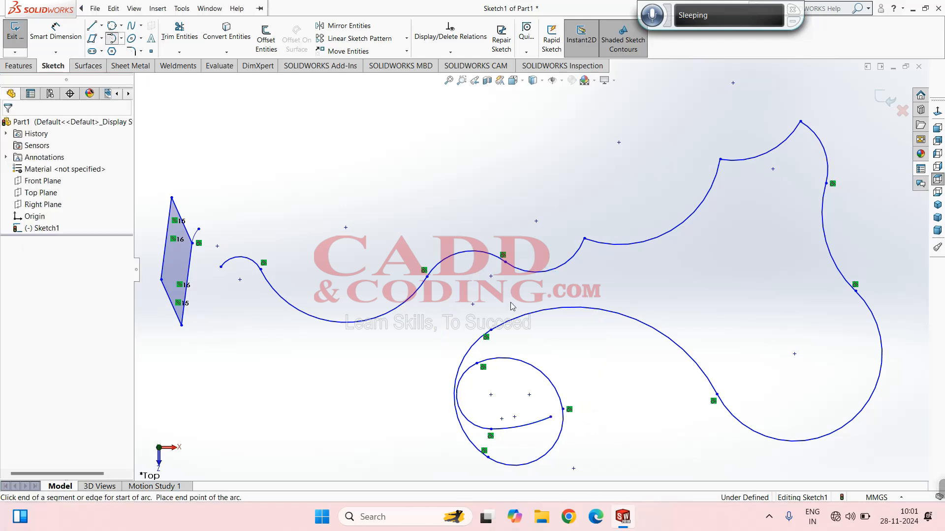
left_click(550, 417)
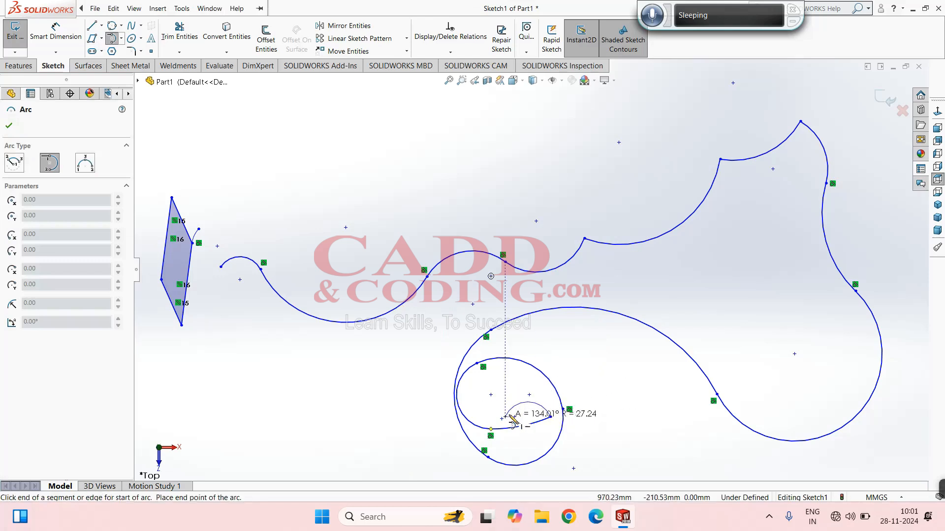
left_click(550, 330)
key("Escape")
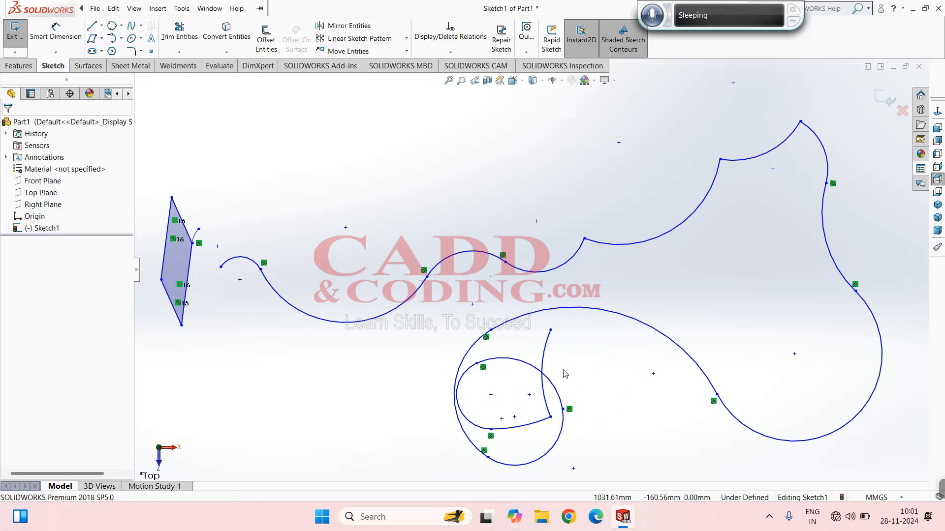
left_click(544, 360)
key("Delete")
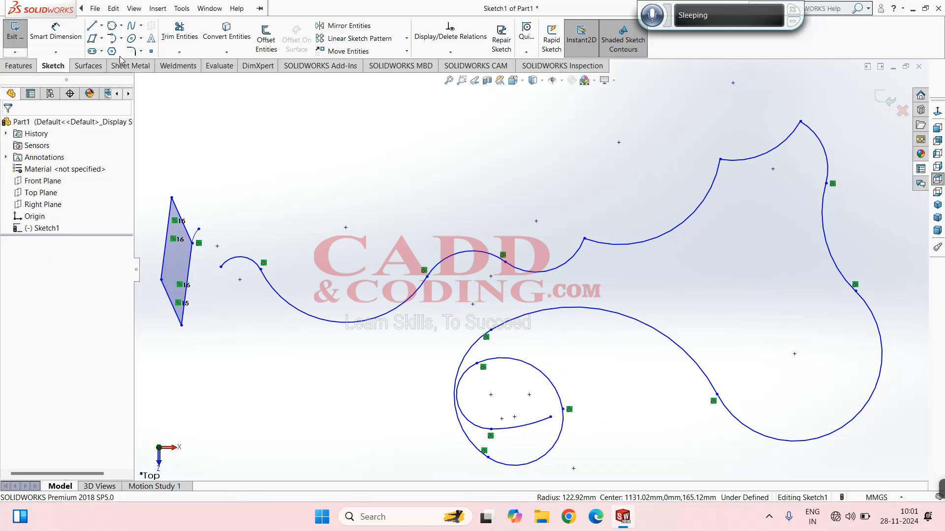
Extend the spiral's inner end with another tangent arc that bulges outward and curls back above the small loop.
left_click(114, 38)
left_click(550, 417)
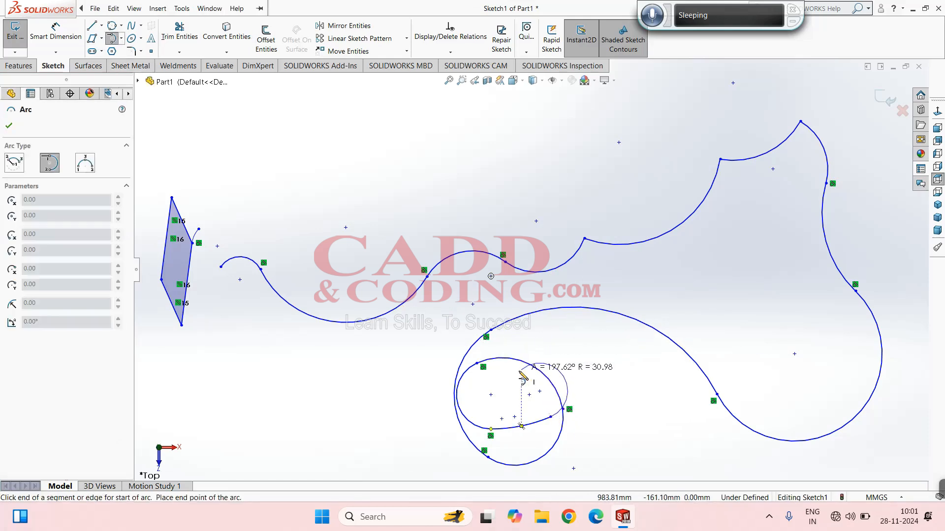
left_click(536, 350)
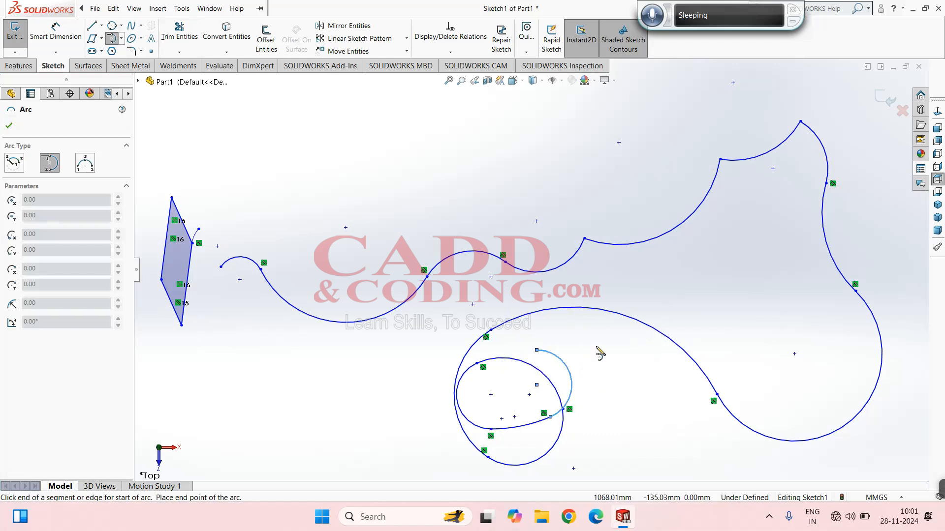
key("Escape")
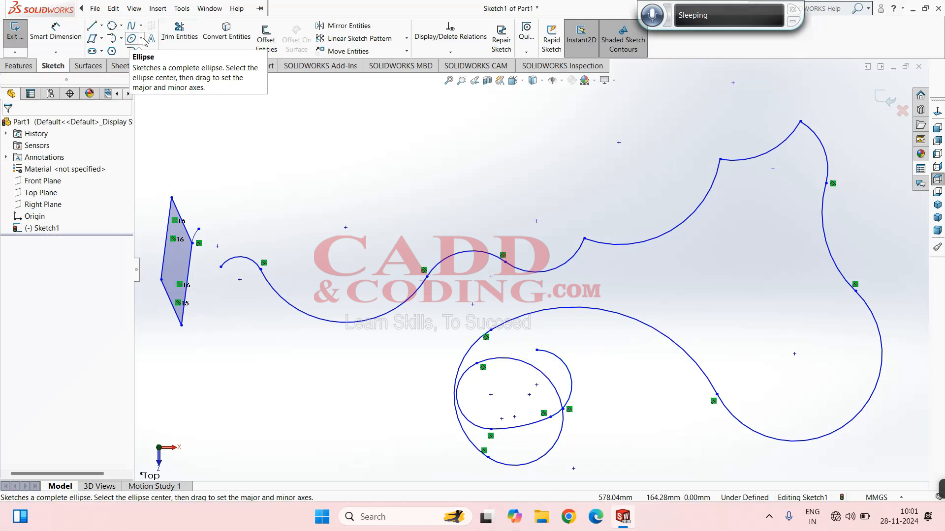
Draw an inscribed-circle hexagon with sides about 76 mm long, well to the left of the 60 mm circle.
scroll(534, 279, "up", 6)
scroll(348, 224, "down", 6)
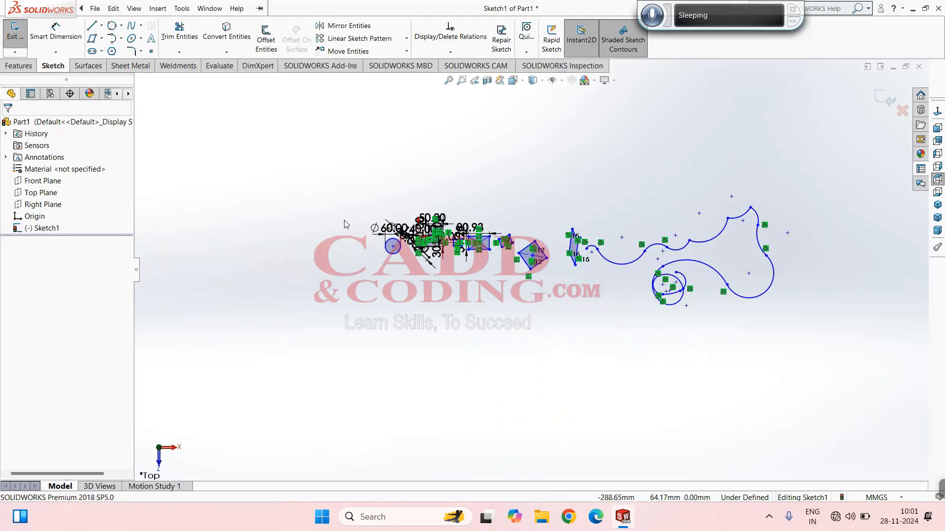
left_click(112, 51)
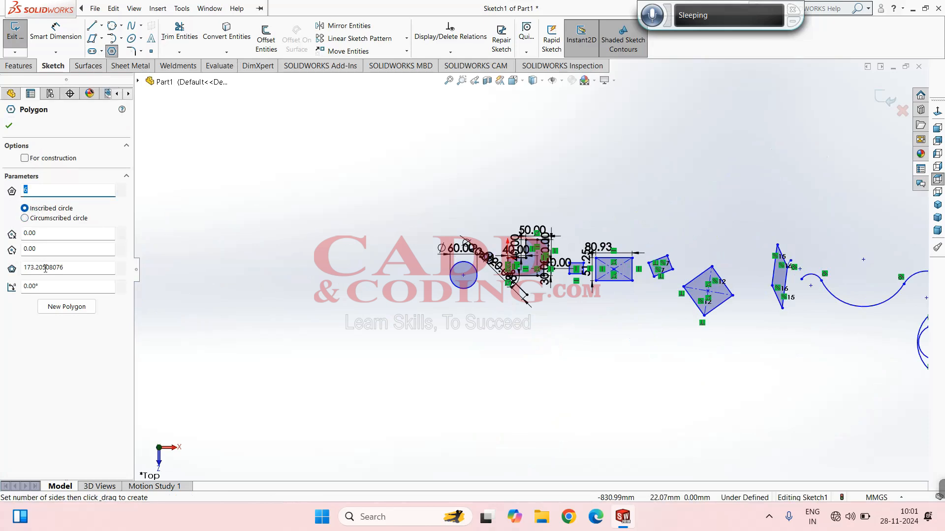
left_click(295, 274)
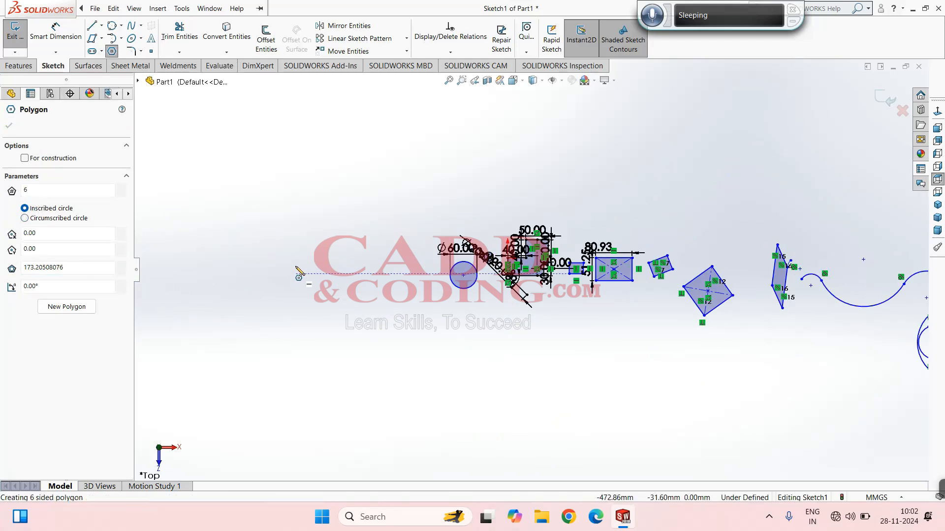
left_click(296, 239)
Dimension the hexagon's right vertical side to 70 mm and check that its upper left side has the same length.
right_click_drag(373, 205, 373, 170)
scroll(312, 323, "down", 3)
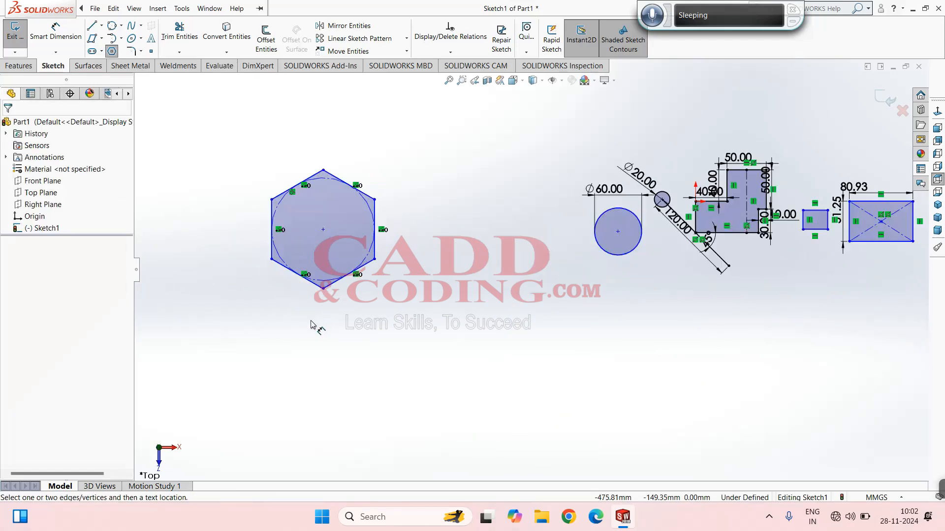
scroll(324, 241, "down", 2)
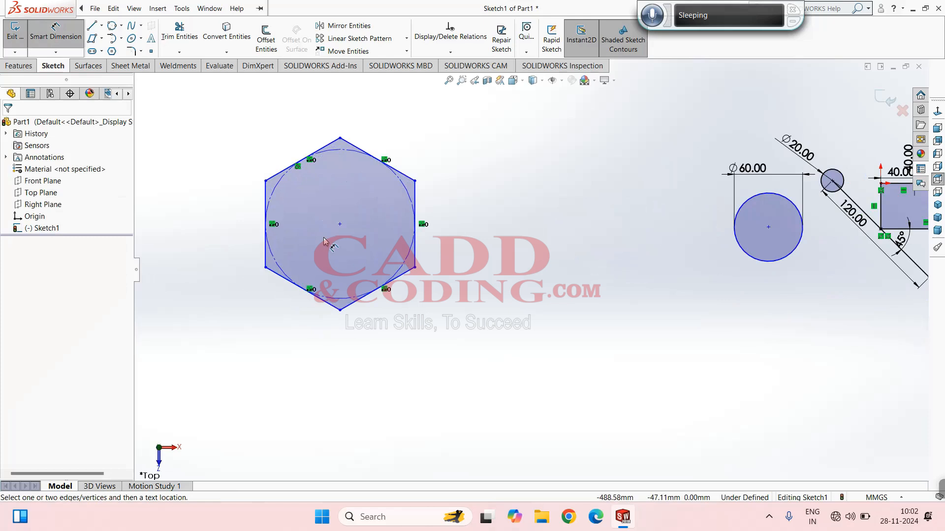
left_click(415, 196)
left_click(453, 205)
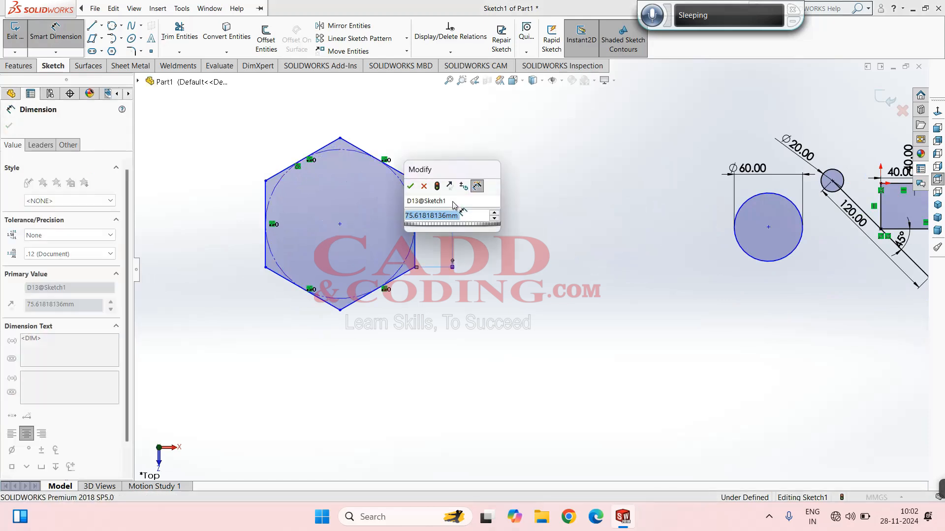
type("70")
key("Return")
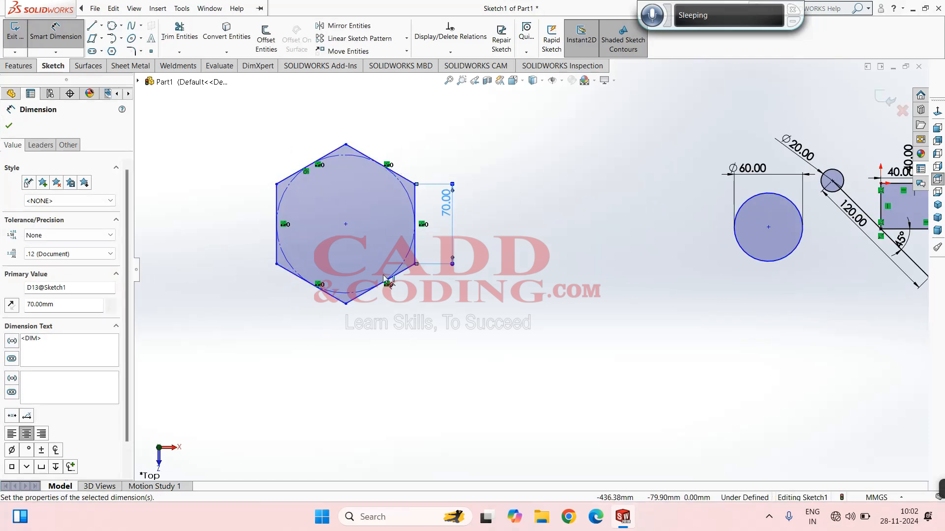
left_click(285, 181)
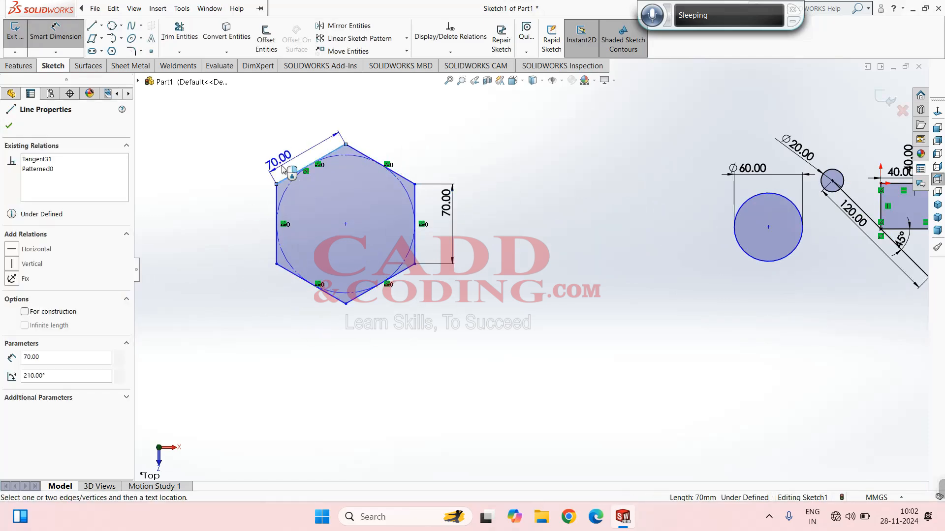
key("Escape")
key("Escape")
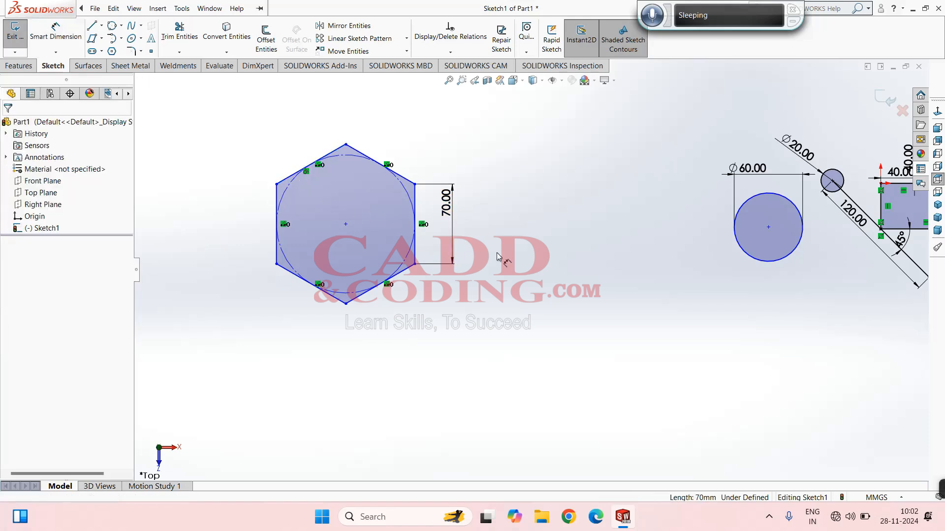
Draw a second hexagon with a circumscribed circle about 96 mm in diameter, below and right of the first one.
left_click(112, 51)
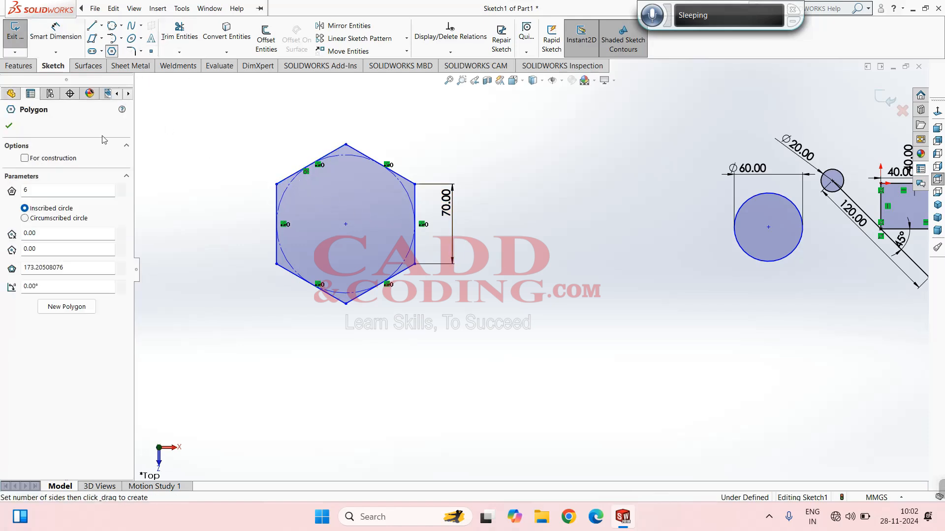
left_click(10, 126)
left_click(516, 378)
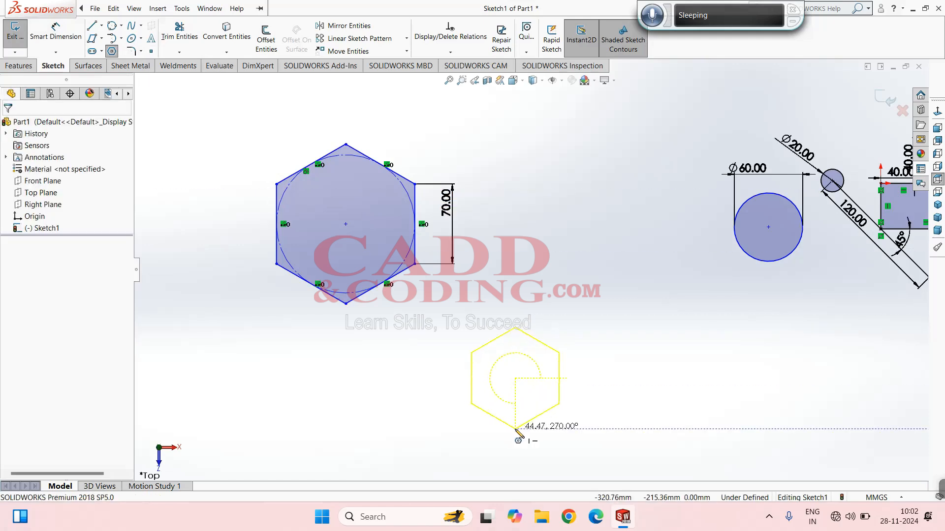
left_click(515, 433)
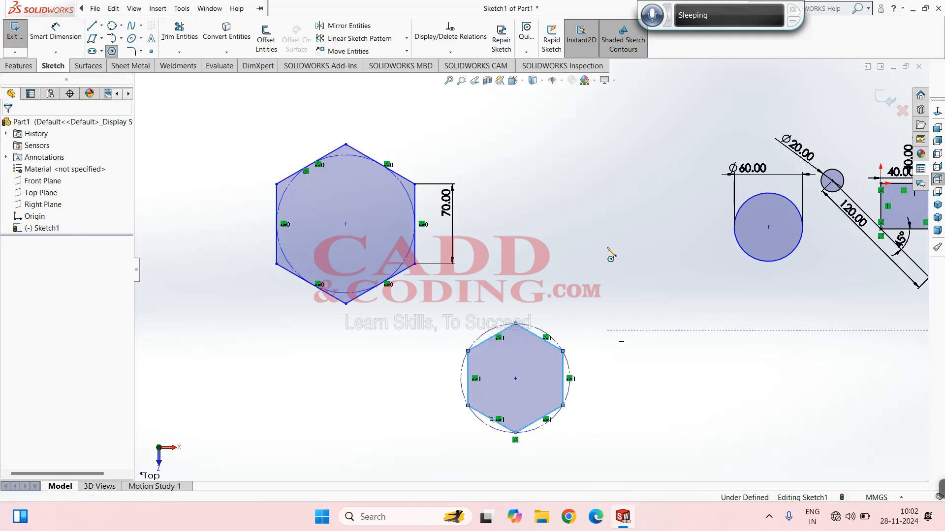
Try to add a diameter dimension to the first hexagon's inscribed circle.
key("d")
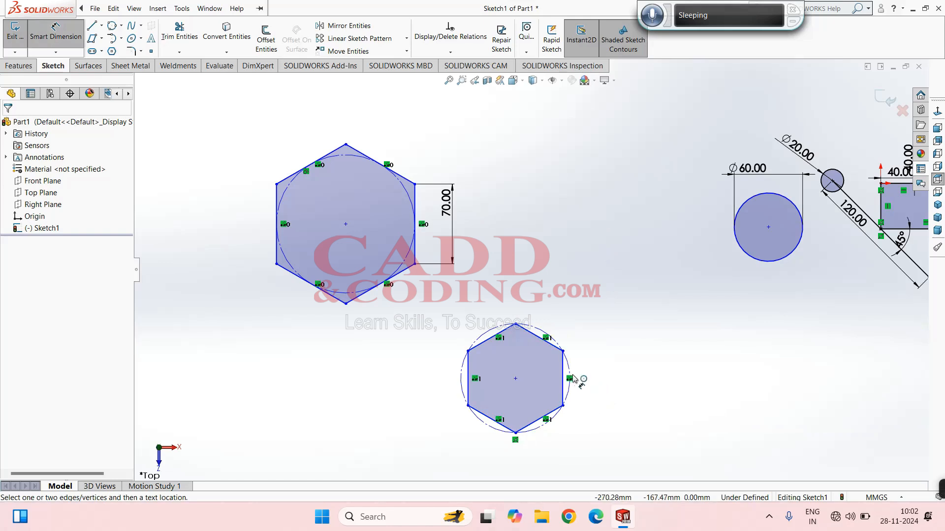
left_click(407, 197)
left_click(437, 153)
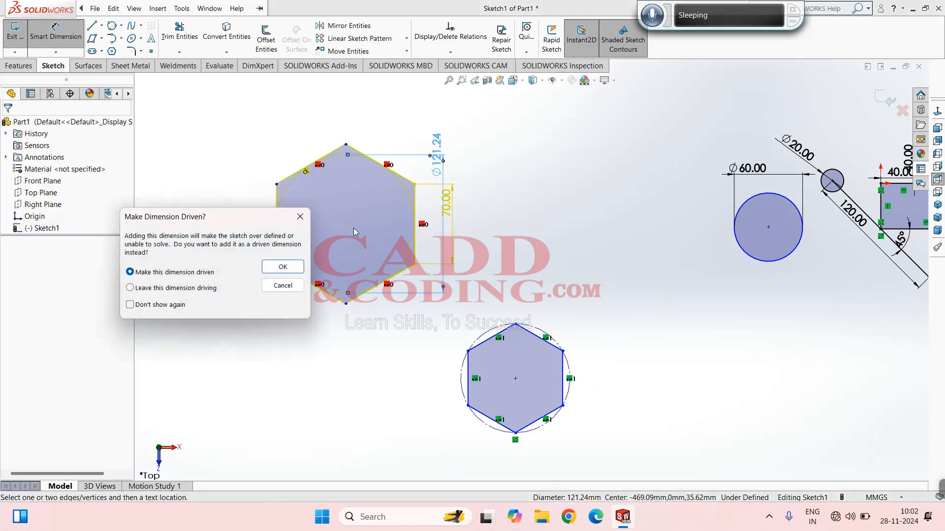
left_click(300, 217)
key("Escape")
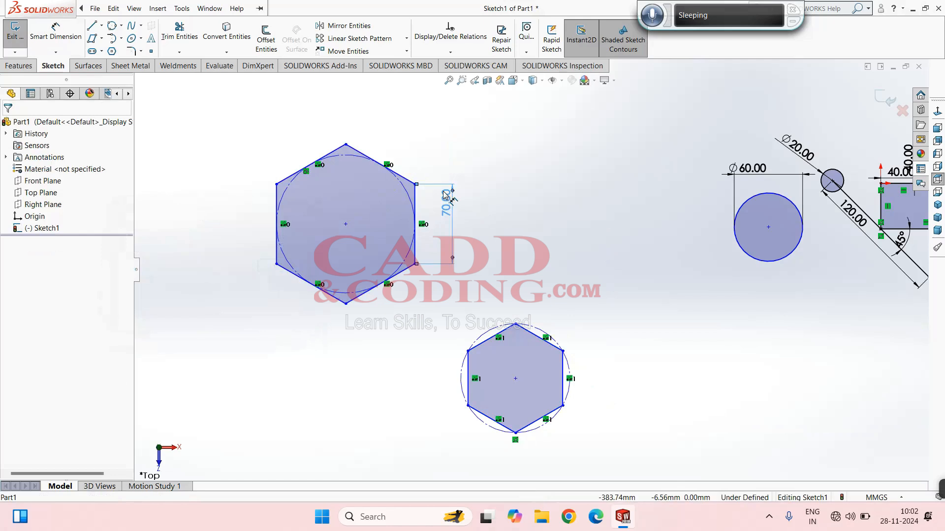
Delete the first hexagon's 70 mm side dimension and dimension its inscribed circle to a 100 mm diameter.
key("d")
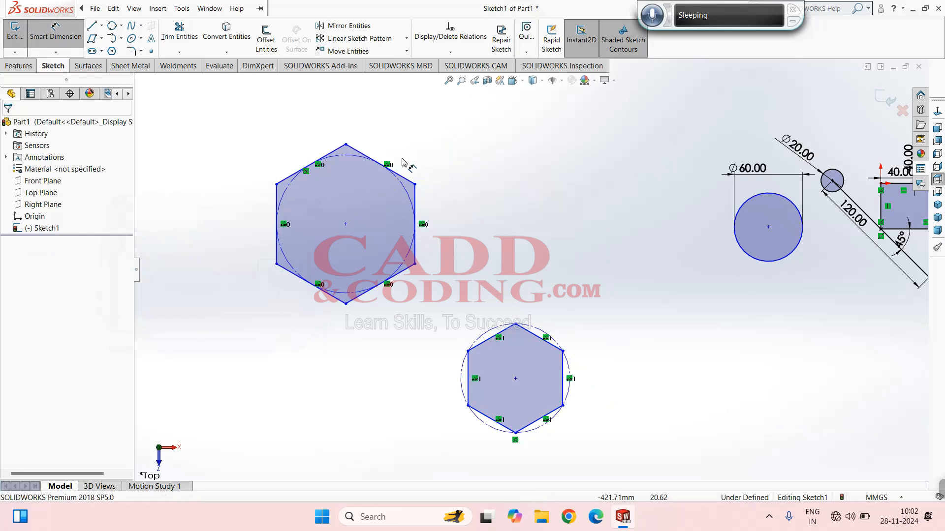
left_click(407, 194)
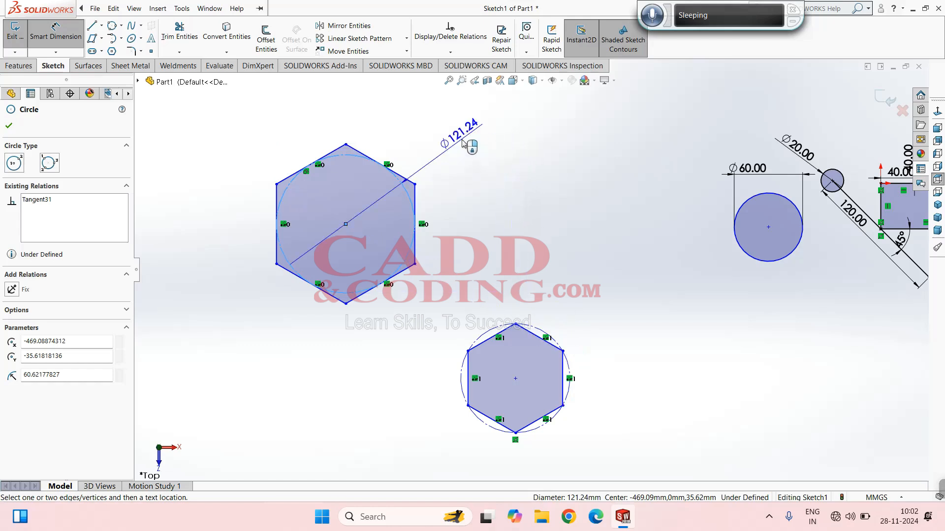
left_click(462, 142)
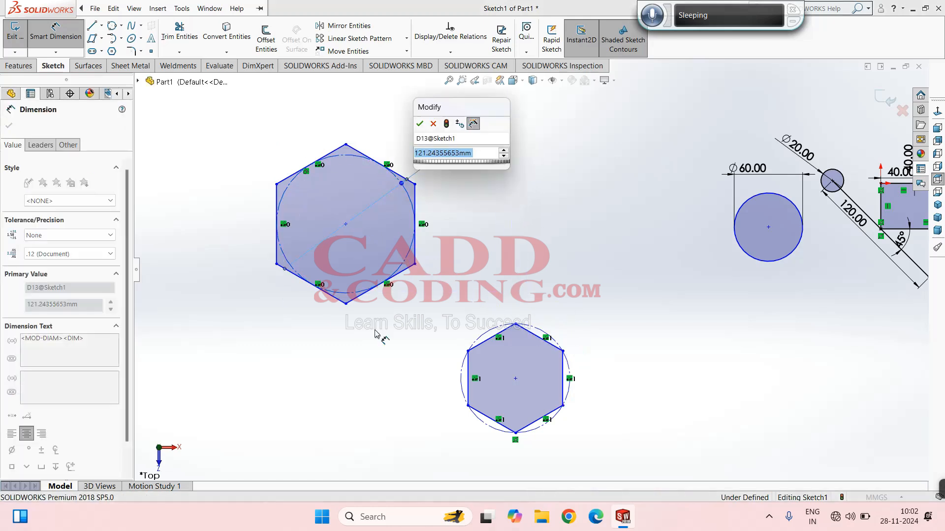
type("100")
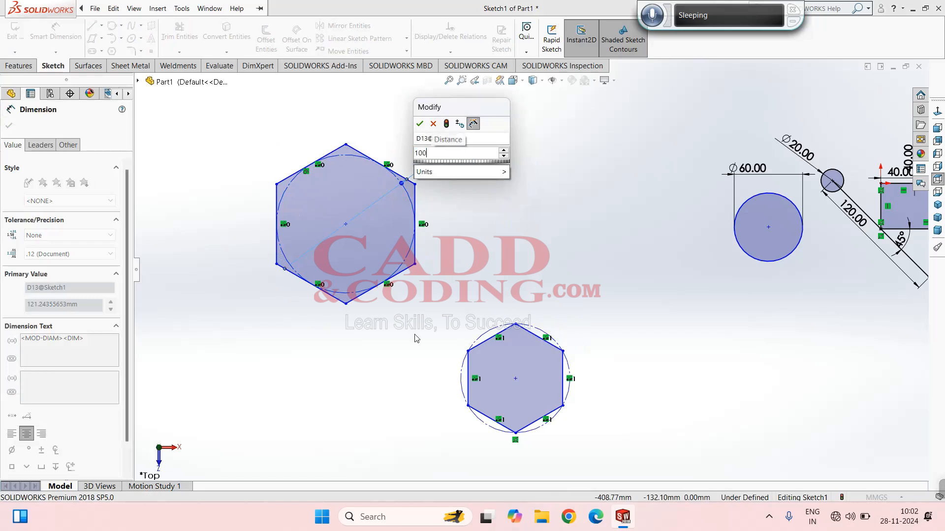
key("Return")
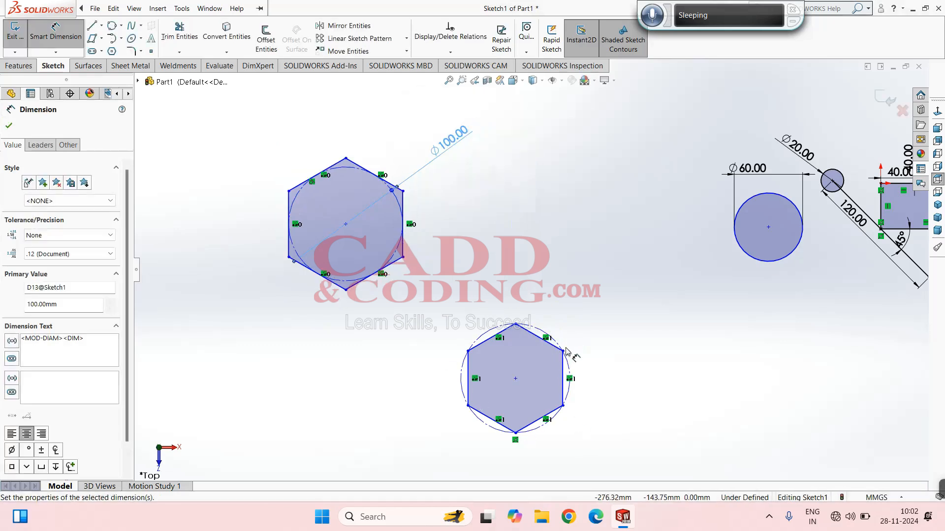
Dimension the second hexagon's circumscribed circle to a 100 mm diameter.
left_click(560, 348)
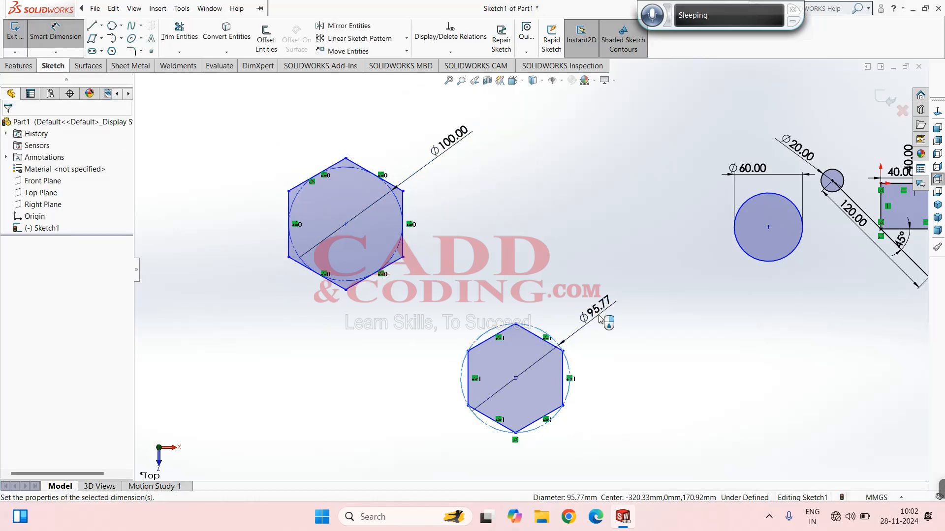
left_click(601, 319)
type("100")
key("Return")
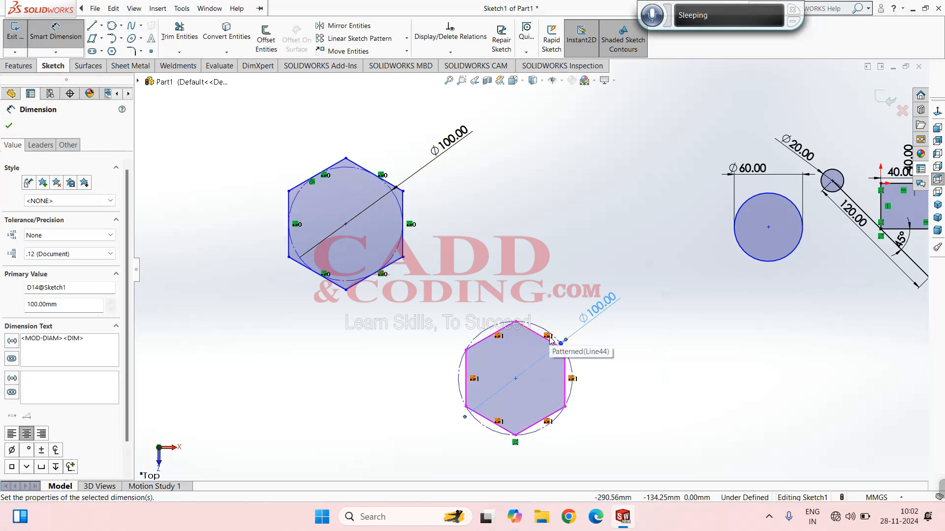
key("z")
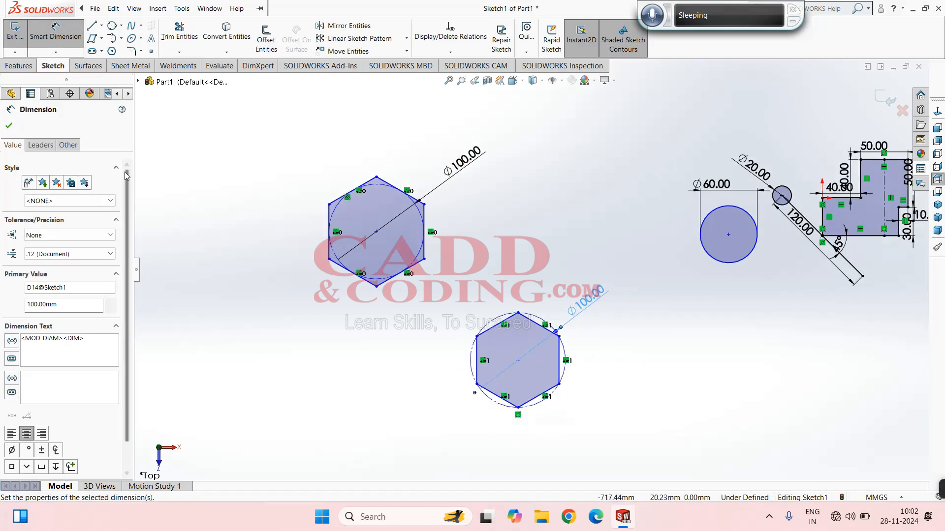
left_click(9, 125)
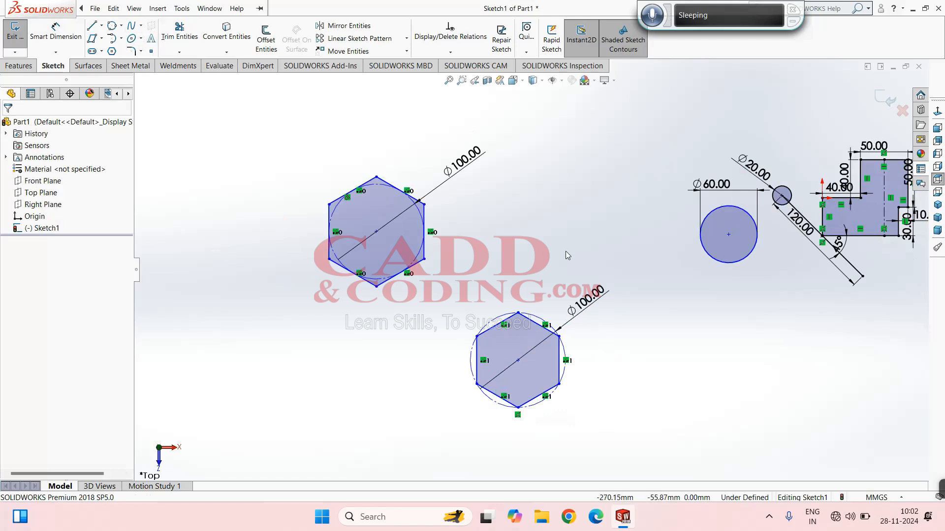
Draw a corner rectangle that overlaps the upper right corner of the dimensioned center rectangle.
scroll(619, 242, "down", 2)
scroll(574, 249, "up", 2)
scroll(586, 271, "down", 2)
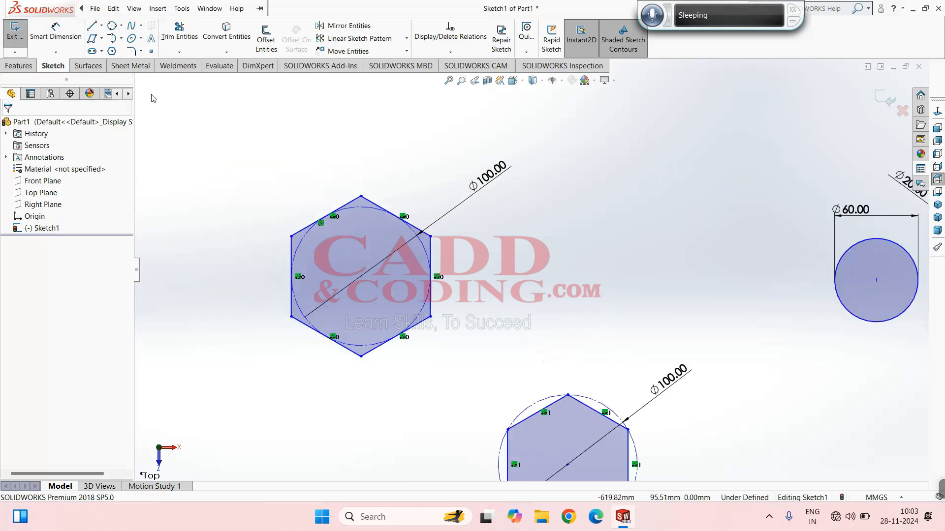
scroll(598, 291, "up", 2)
scroll(768, 254, "up", 2)
scroll(778, 253, "down", 5)
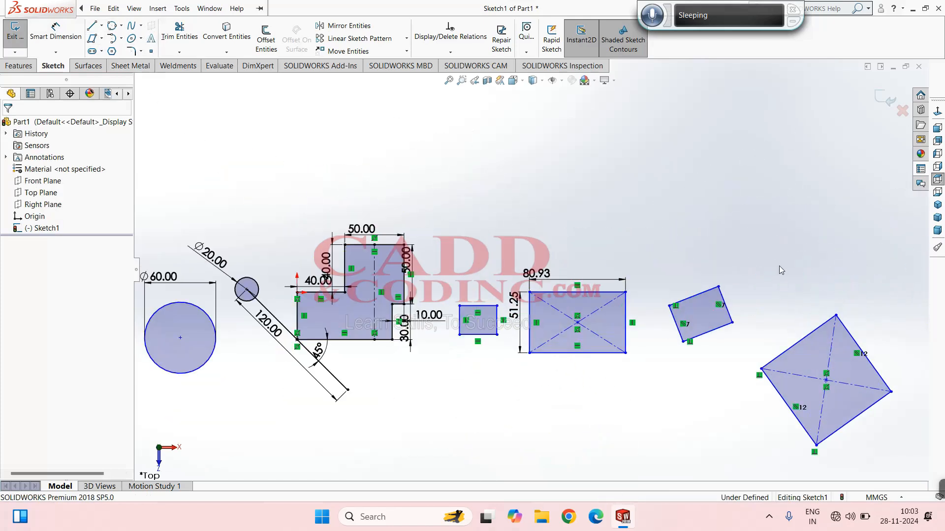
scroll(689, 315, "down", 2)
left_click(100, 38)
left_click(115, 65)
scroll(580, 275, "down", 1)
left_click(557, 255)
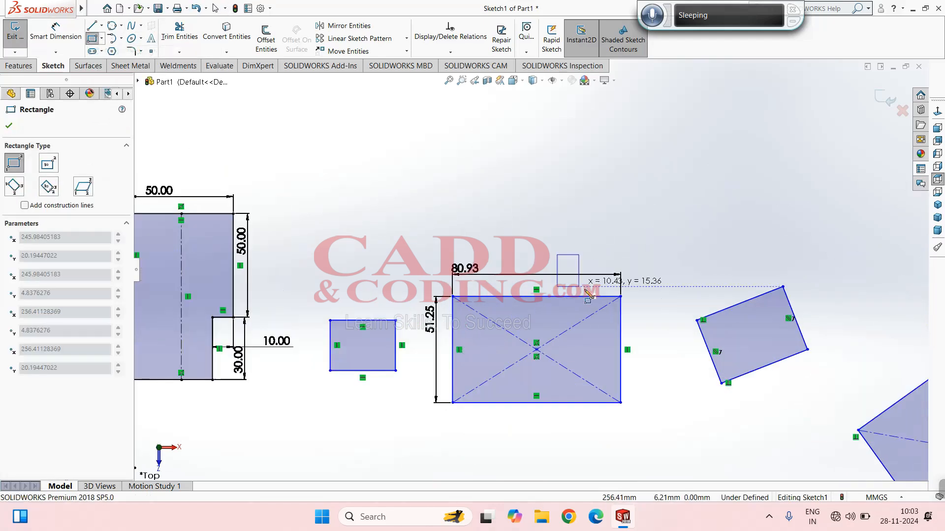
left_click(651, 348)
left_click(9, 126)
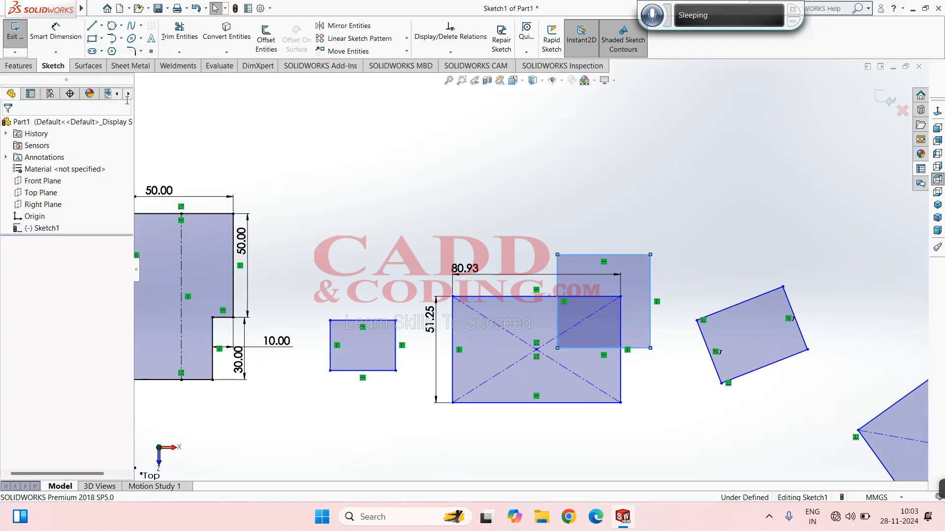
Power trim the overlapping rectangles to an outline notched at the upper right corner and trim away the center rectangle's diagonal construction lines.
left_click(179, 52)
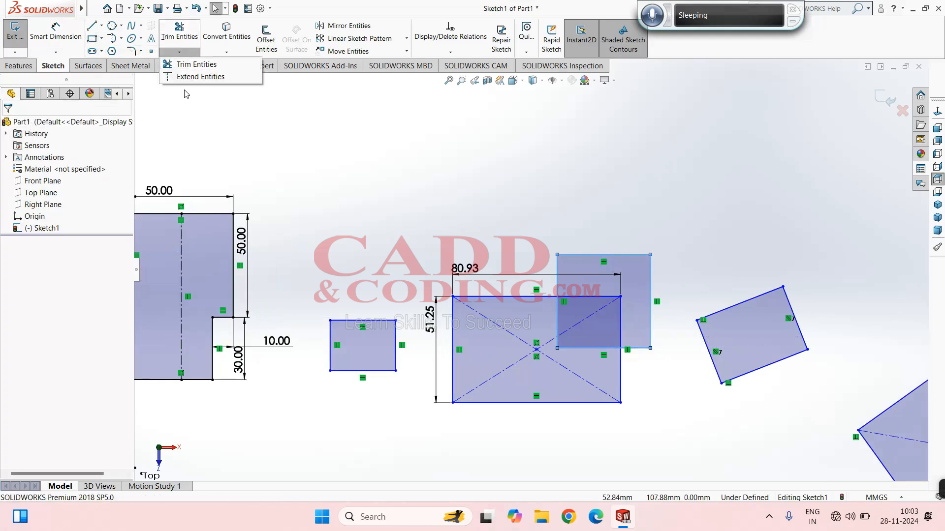
left_click(197, 128)
left_click(180, 53)
left_click(183, 65)
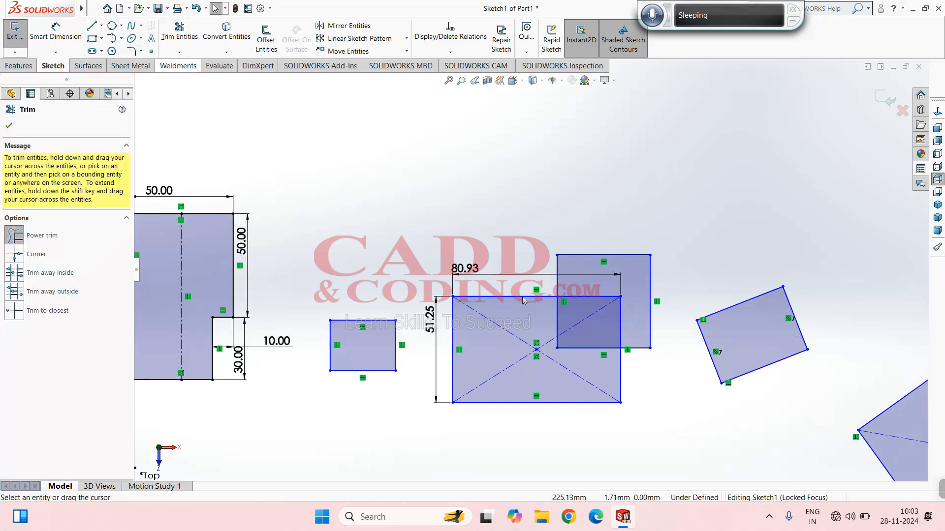
scroll(580, 323, "down", 2)
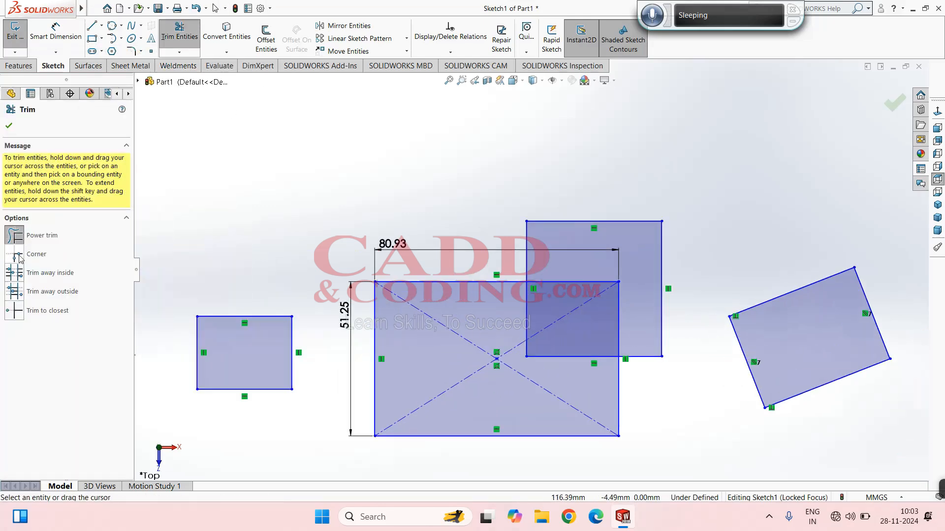
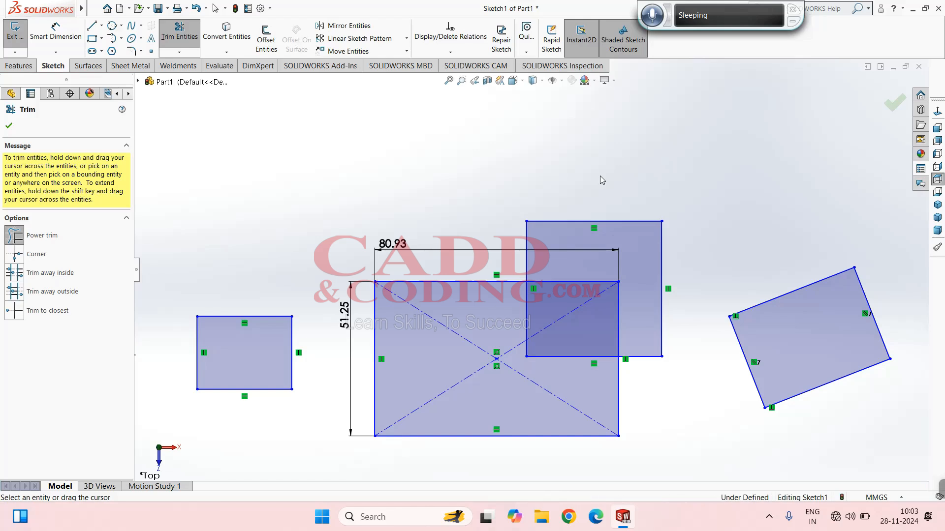
left_click_drag(586, 202, 585, 236)
mouse_move(644, 236)
left_mouse_down()
mouse_move(675, 276)
mouse_move(605, 310)
mouse_move(566, 263)
mouse_move(508, 249)
mouse_move(654, 394)
mouse_move(650, 380)
left_mouse_up()
mouse_move(466, 383)
left_mouse_down()
mouse_move(460, 319)
mouse_move(482, 383)
left_mouse_up()
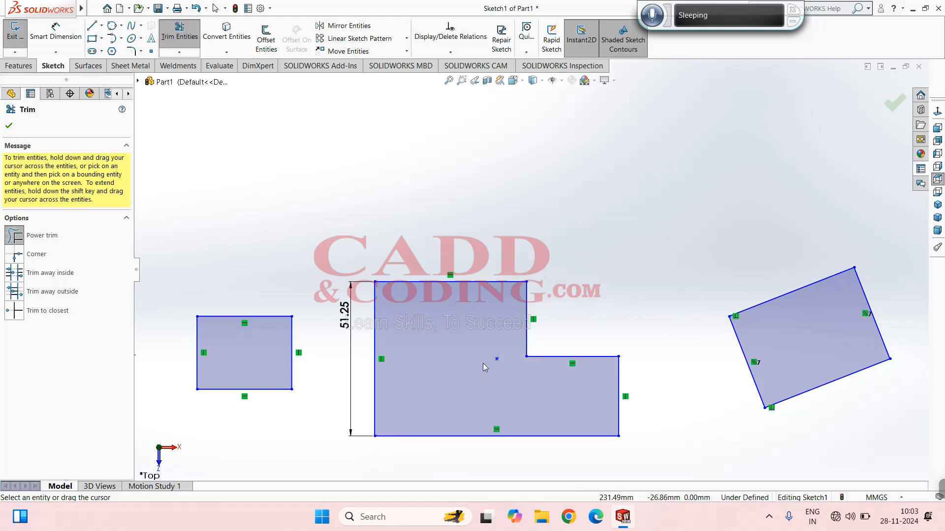
Corner trim the notched outline's upper edge and right edge so they meet in a corner.
left_click(179, 52)
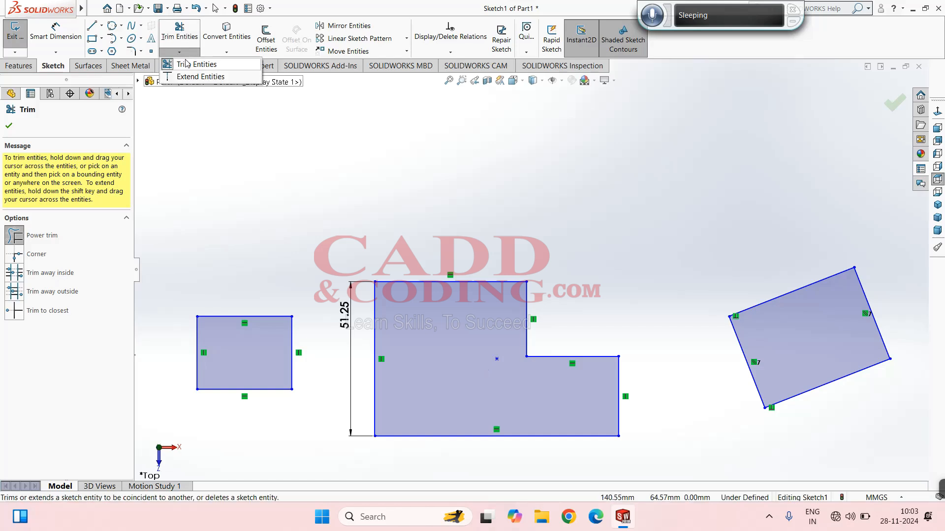
left_click(196, 64)
left_click(180, 32)
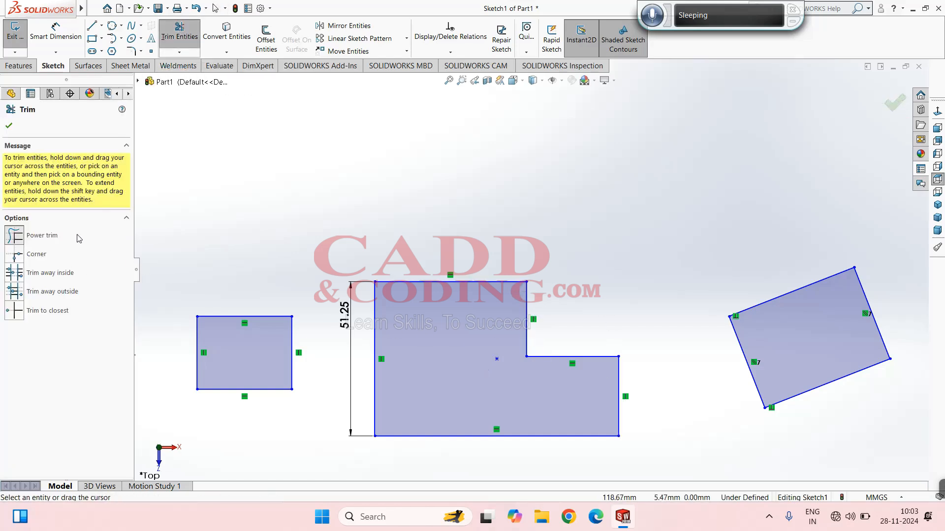
left_click(14, 254)
left_click(511, 283)
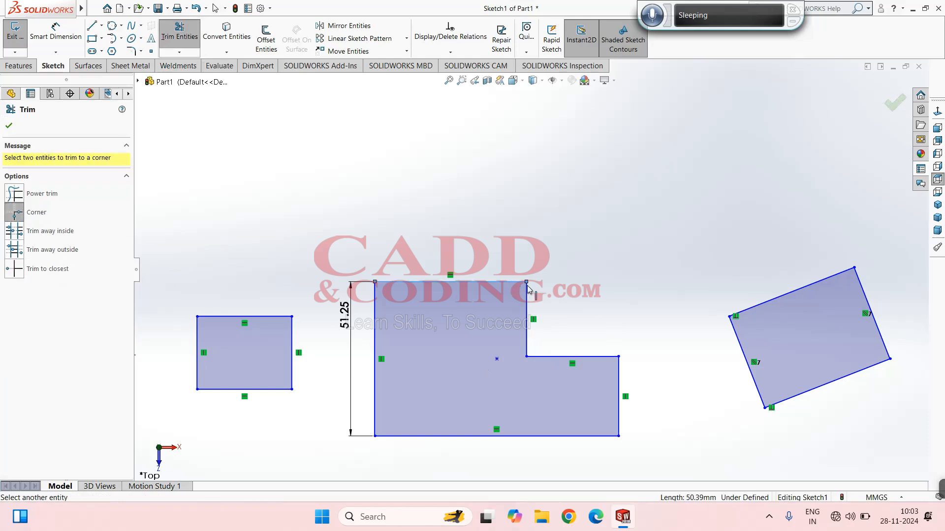
left_click(619, 365)
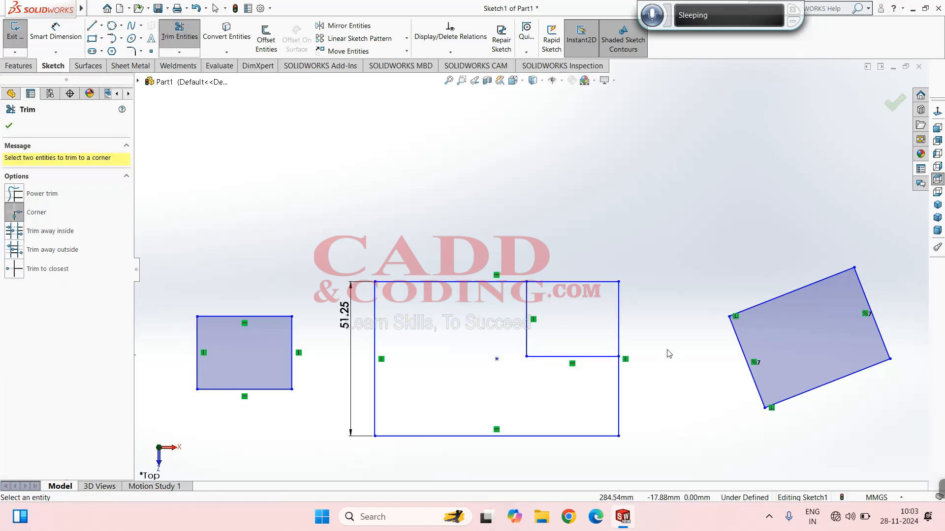
Power trim the segment of the large rectangle's right edge above the inner horizontal line.
left_click(179, 52)
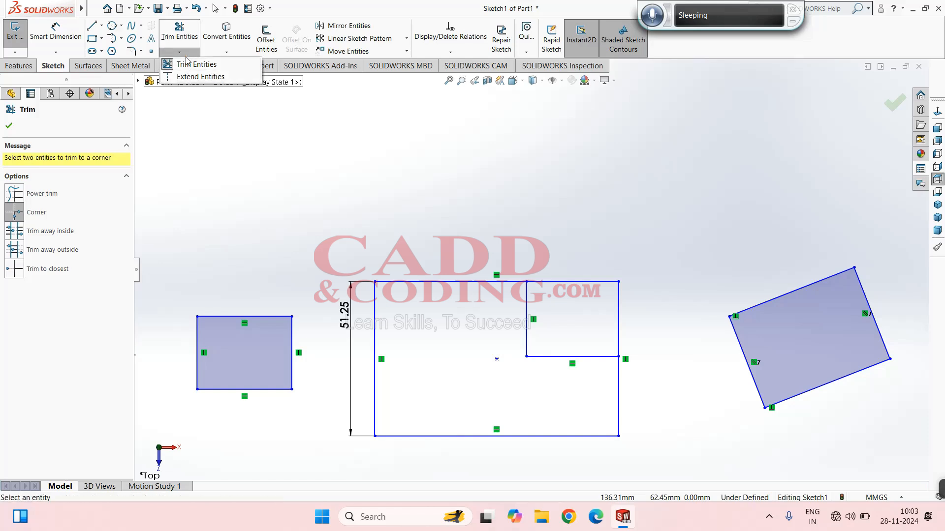
left_click(187, 64)
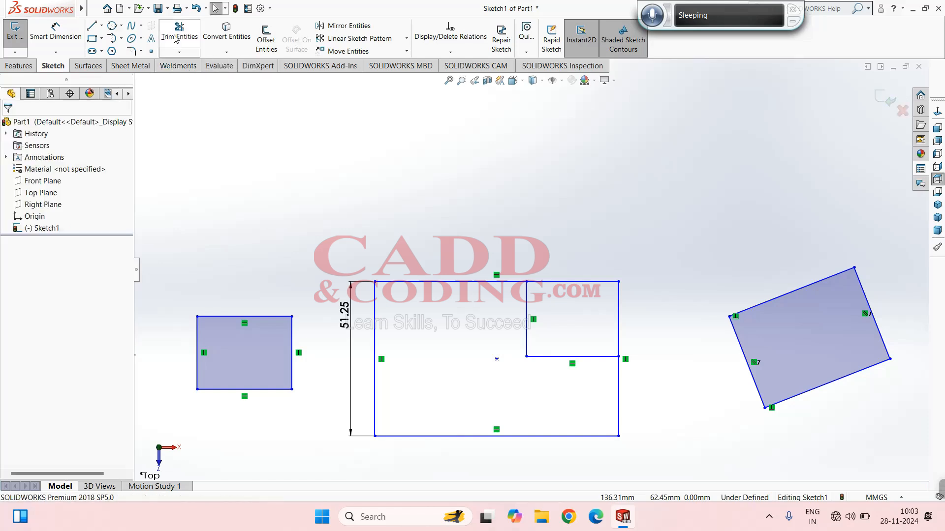
left_click(179, 30)
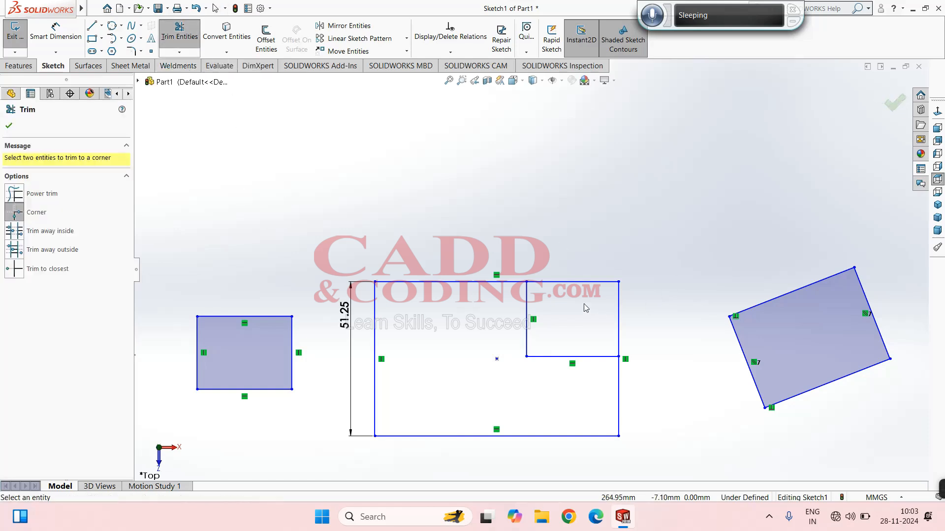
left_click(13, 192)
left_click_drag(646, 325, 562, 326)
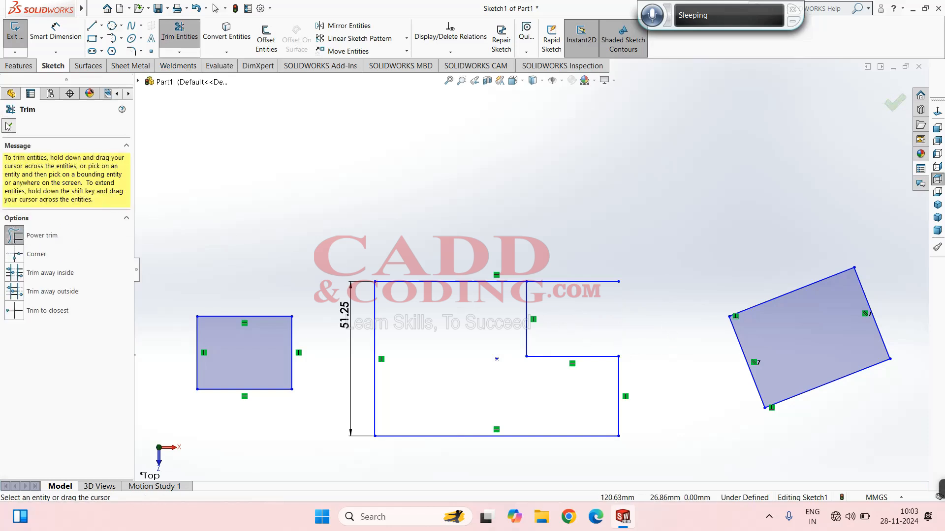
Extend the large rectangle's shortened right edge up to its upper edge.
left_click(179, 32)
left_click(179, 52)
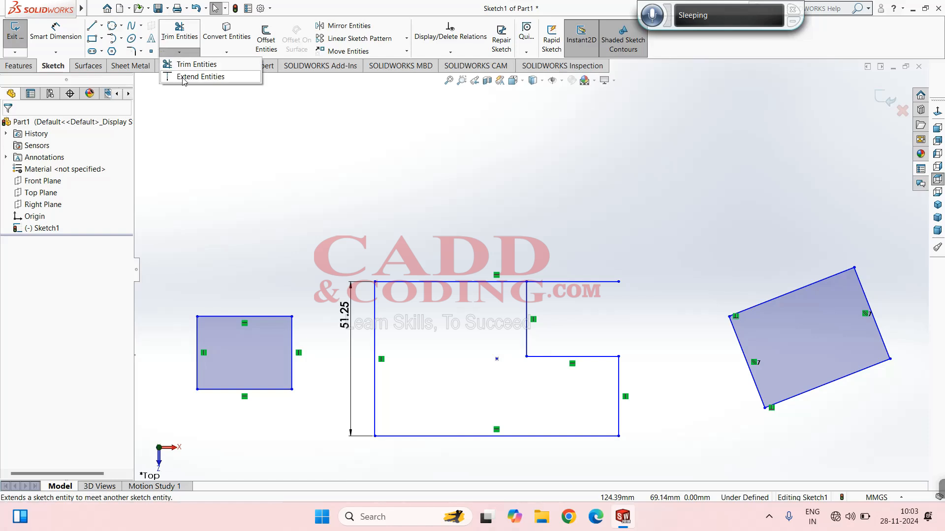
left_click(199, 77)
left_click(621, 366)
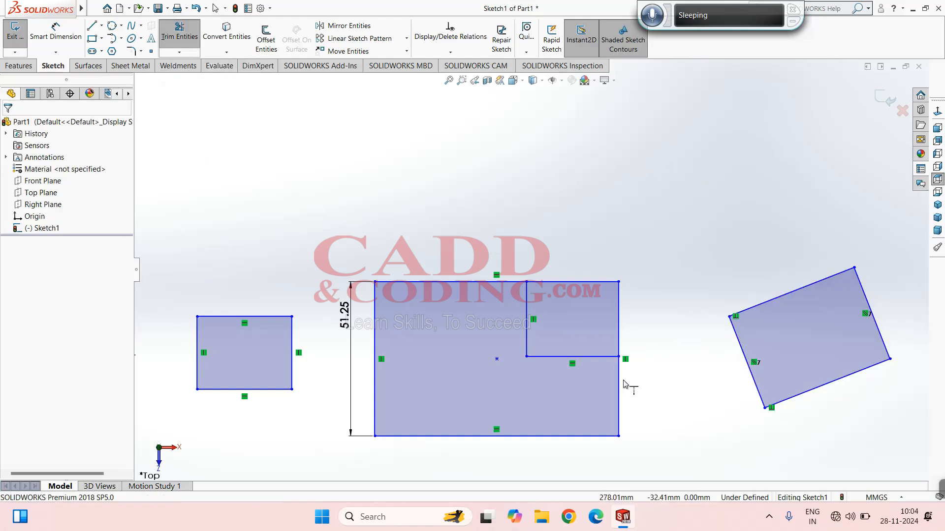
key("Escape")
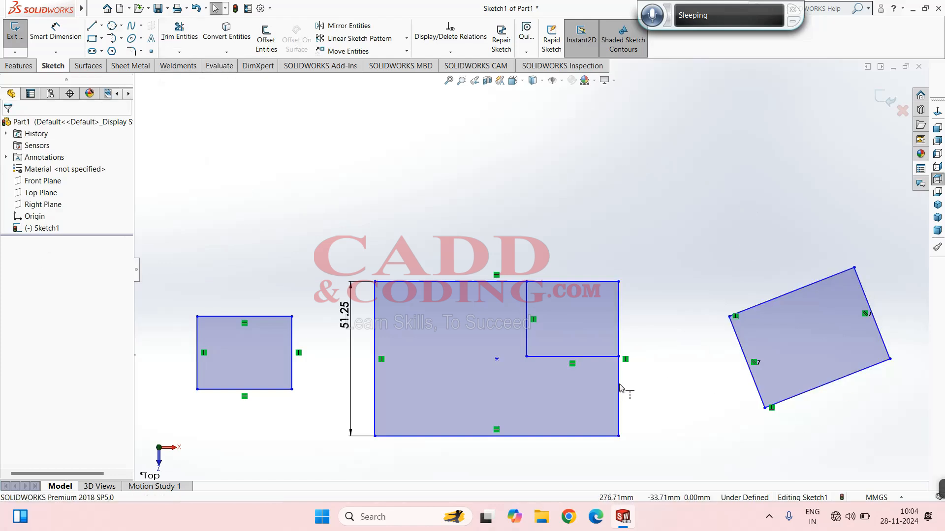
Start a 3 mm offset of the small rectangle's complete outline from its upper edge.
scroll(570, 322, "up", 1)
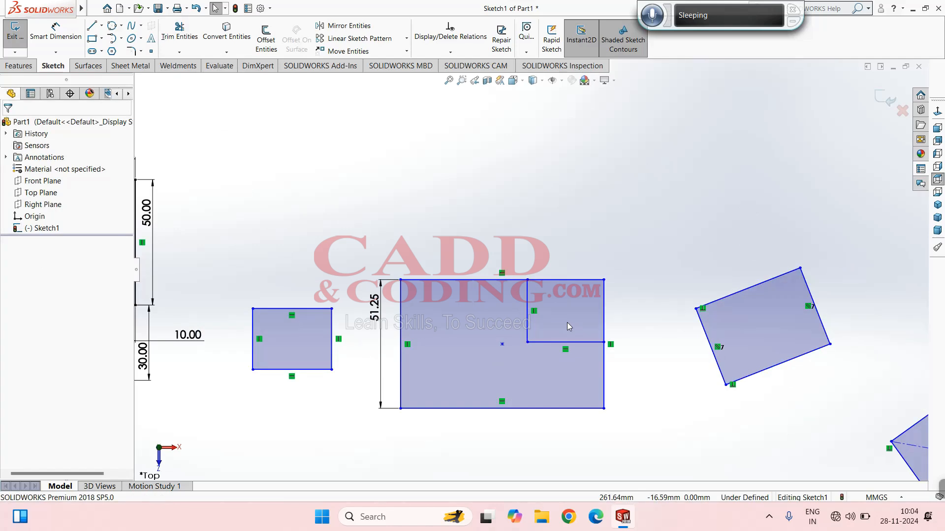
scroll(521, 330, "up", 3)
scroll(394, 297, "down", 5)
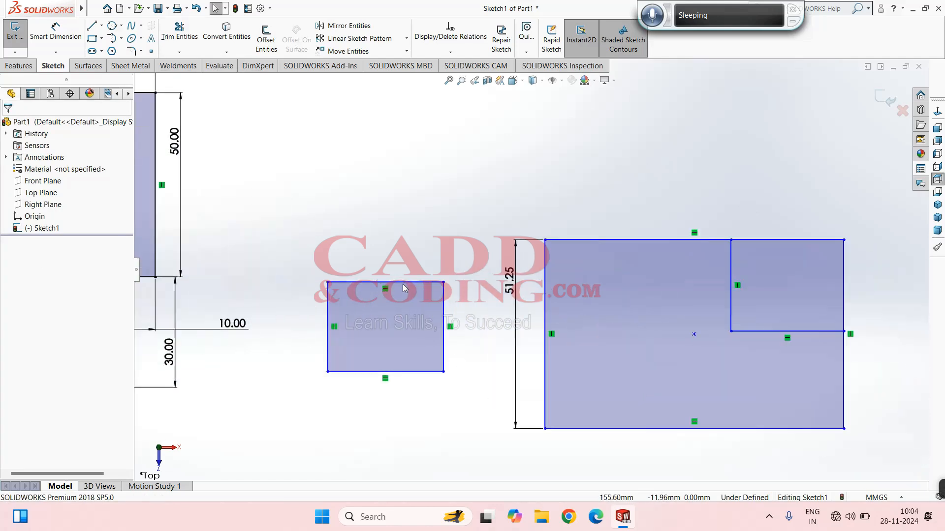
left_click(266, 36)
left_click(54, 160)
left_click_drag(55, 162, 2, 178)
type("3.00mm")
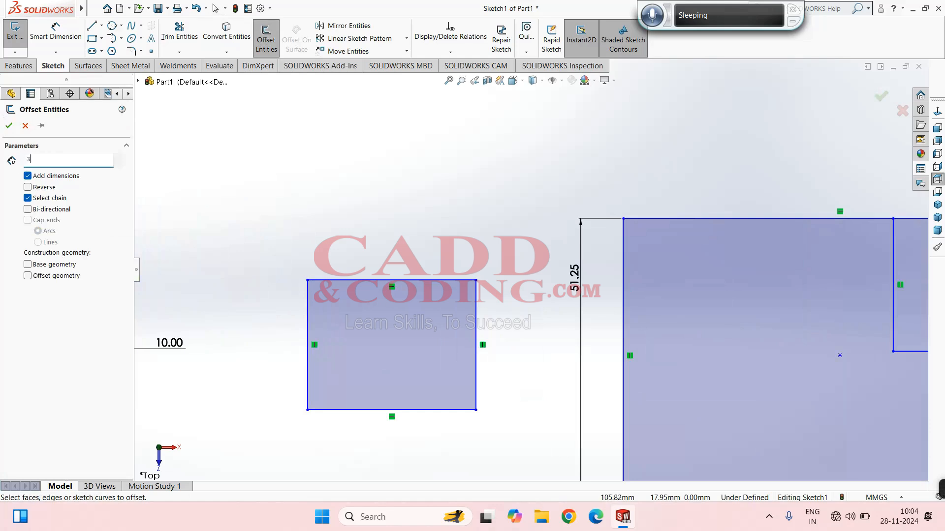
left_click(385, 281)
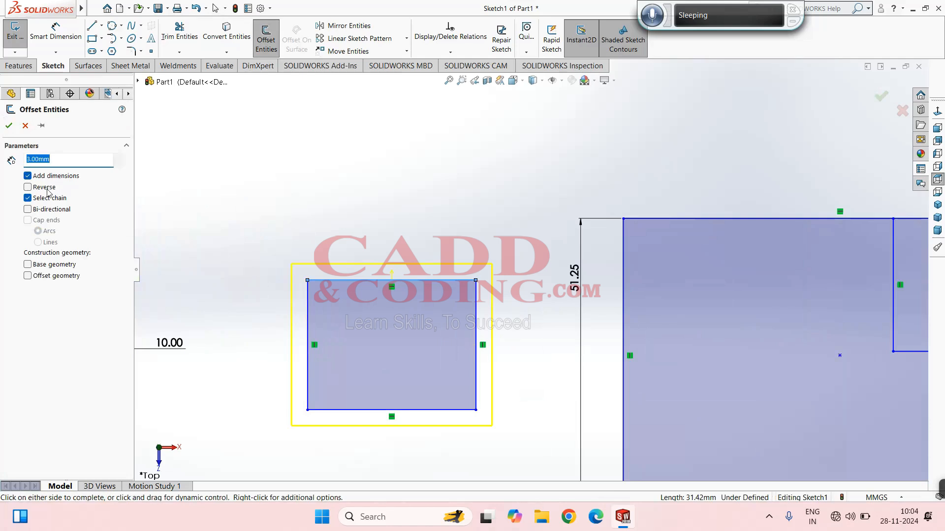
left_click(118, 158)
left_click(119, 158)
left_click(119, 165)
left_click(118, 165)
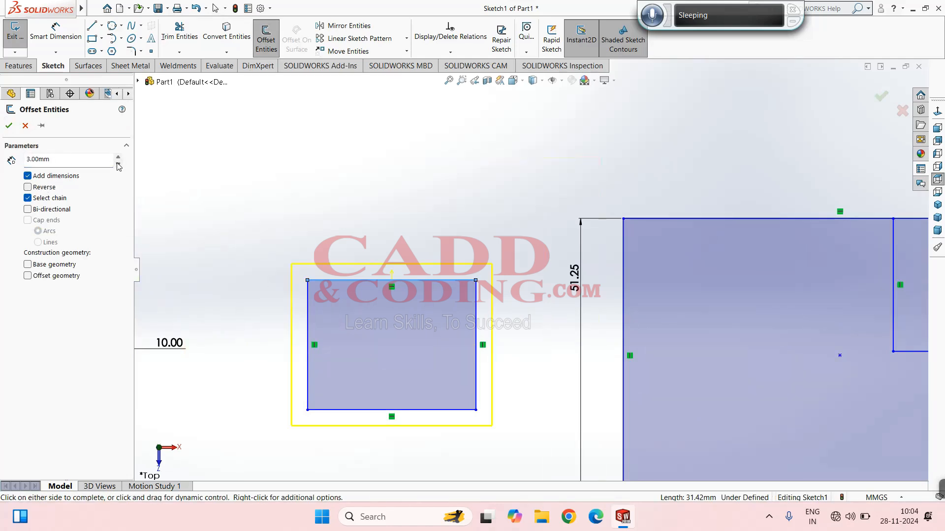
Compare the offset preview in the normal and reversed directions, and with chain selection off and on.
left_click(40, 188)
left_click(40, 187)
left_click(40, 188)
left_click(40, 187)
left_click(40, 187)
left_click(40, 188)
left_click(44, 197)
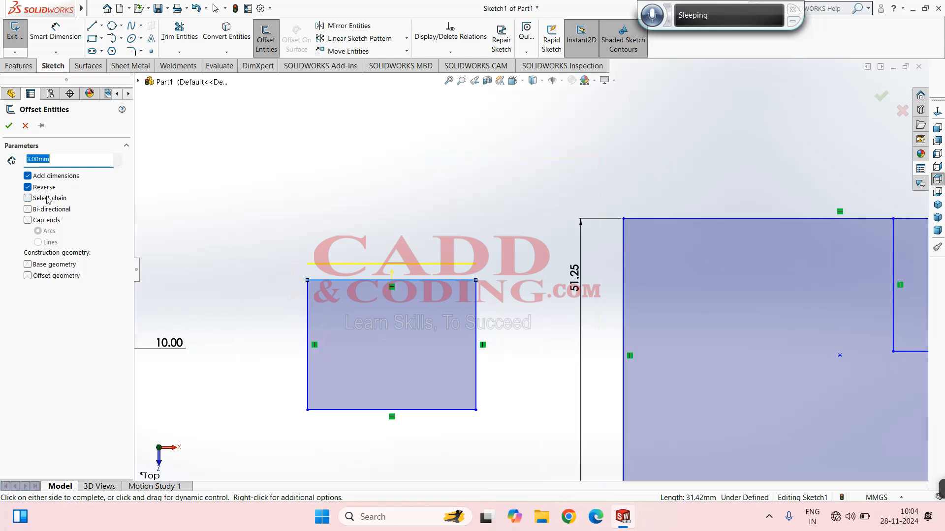
left_click(54, 188)
left_click(49, 198)
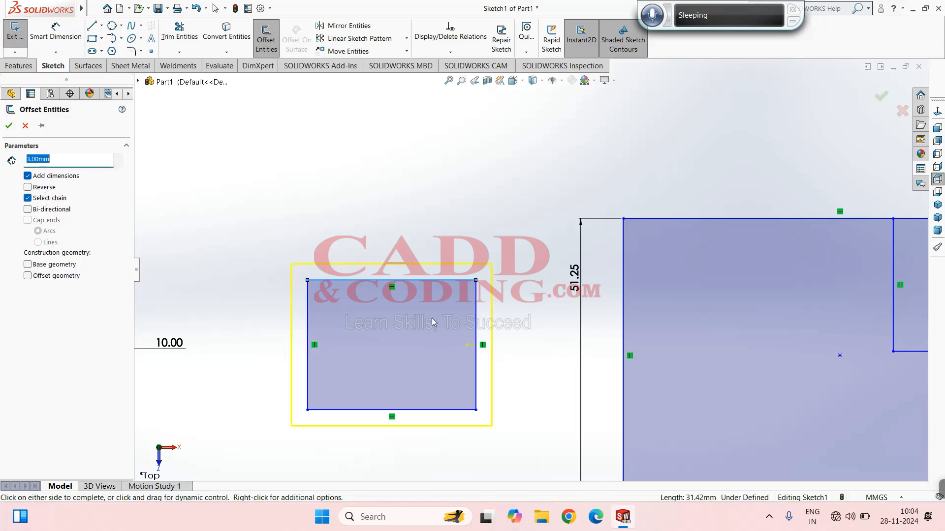
Make the small rectangle's offset bi-directional with its base geometry as construction lines, and create it.
left_click(28, 210)
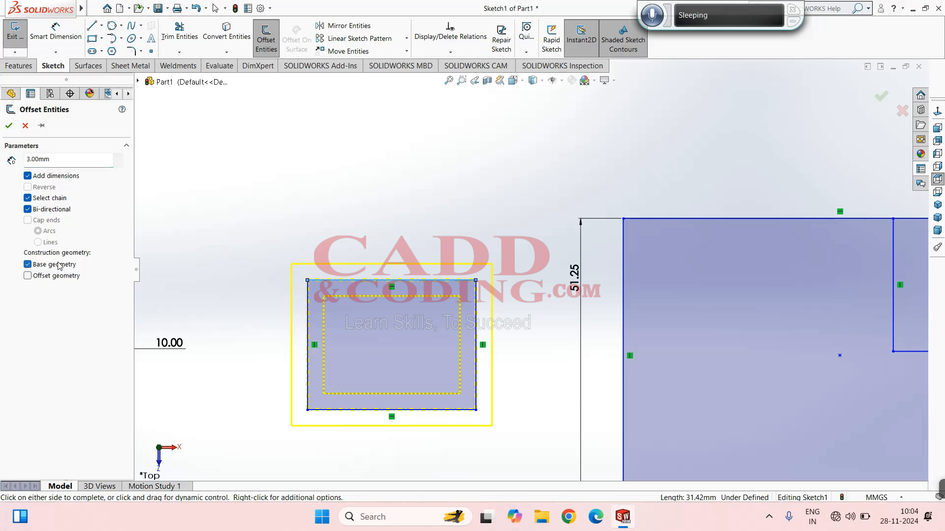
left_click(8, 124)
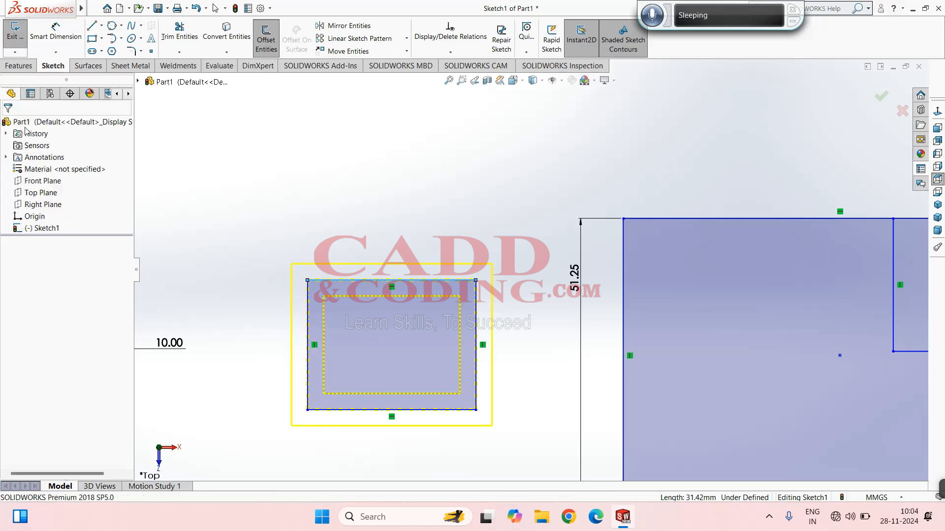
left_click(335, 281)
key("Escape")
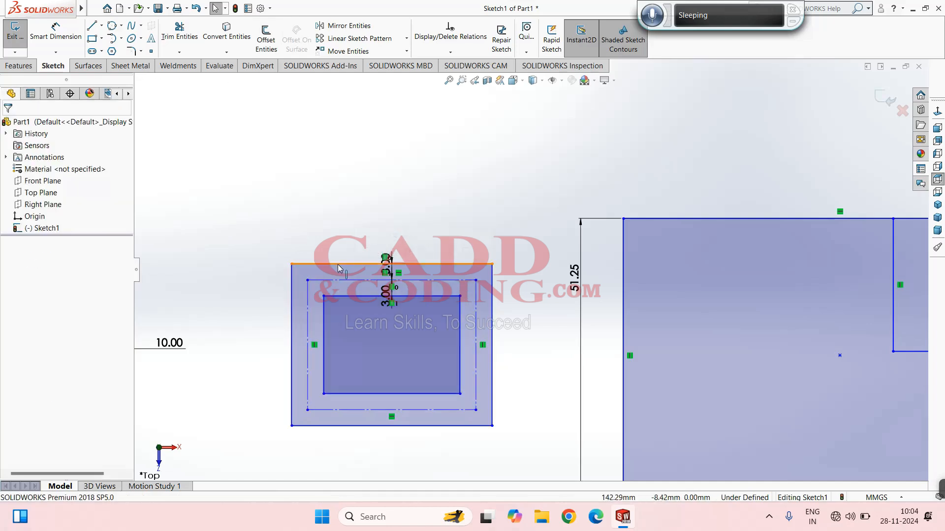
left_click(331, 296)
key("Escape")
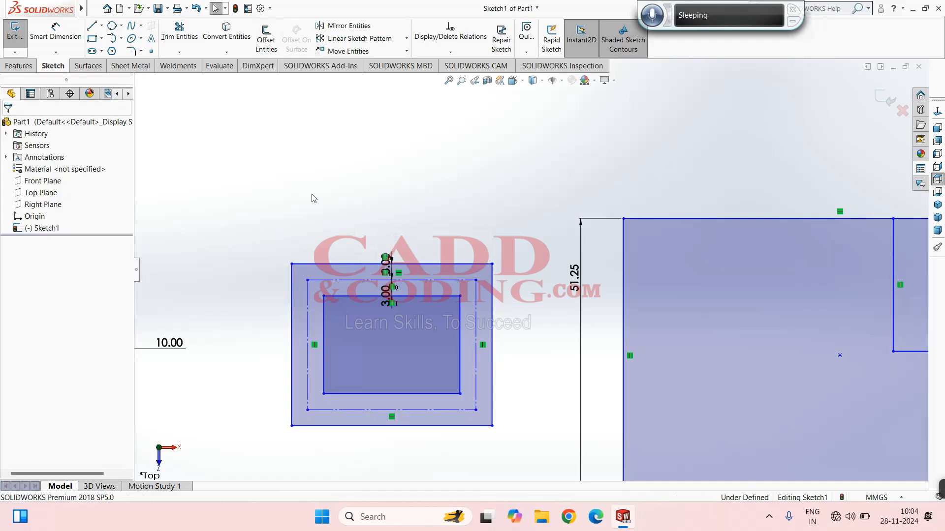
Draw a corner rectangle about 120 mm wide and 217 mm high in the empty area left of the two hexagons.
scroll(432, 220, "up", 10)
scroll(342, 278, "down", 2)
scroll(342, 278, "up", 2)
left_click(102, 39)
left_click(101, 55)
scroll(261, 242, "down", 1)
left_click(225, 237)
left_click(275, 328)
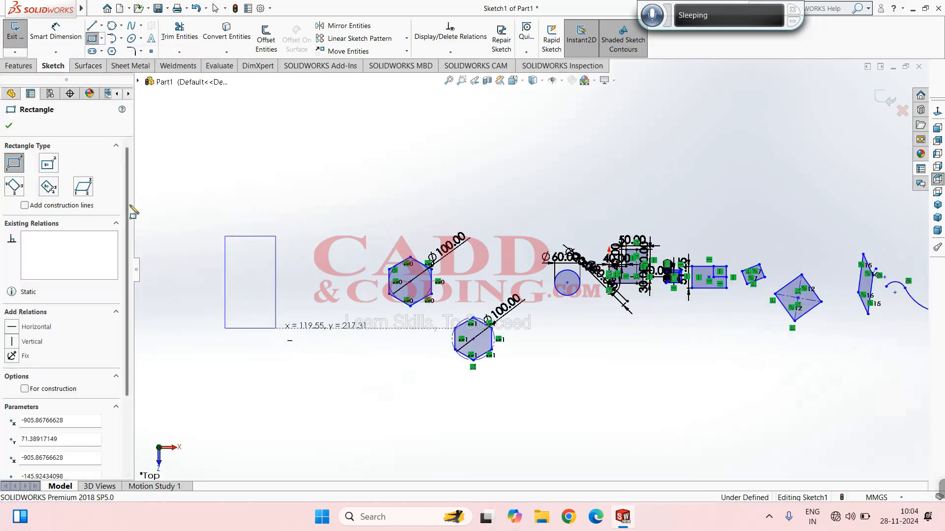
key("Escape")
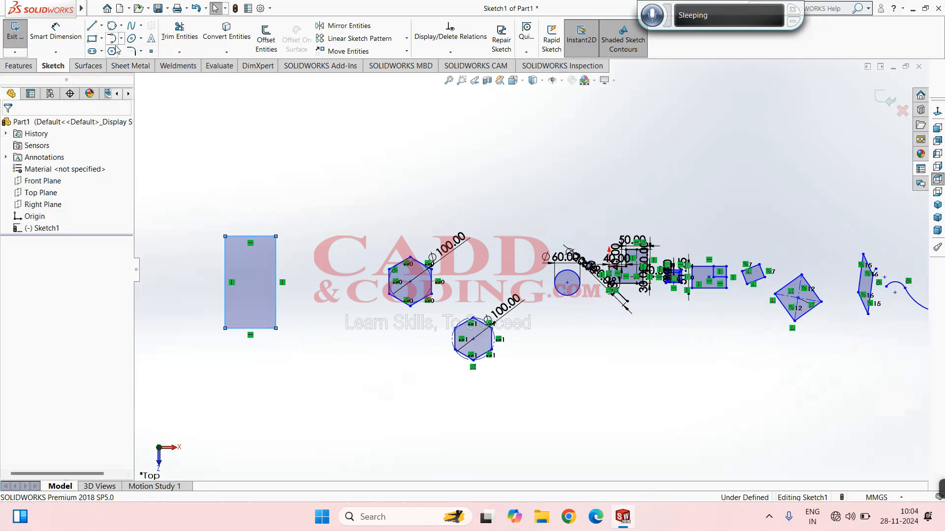
Mirror the new tall rectangle about its right vertical edge, keeping the original as a copy.
scroll(253, 253, "down", 2)
mouse_move(396, 144)
left_mouse_down()
mouse_move(197, 463)
mouse_move(151, 468)
left_mouse_up()
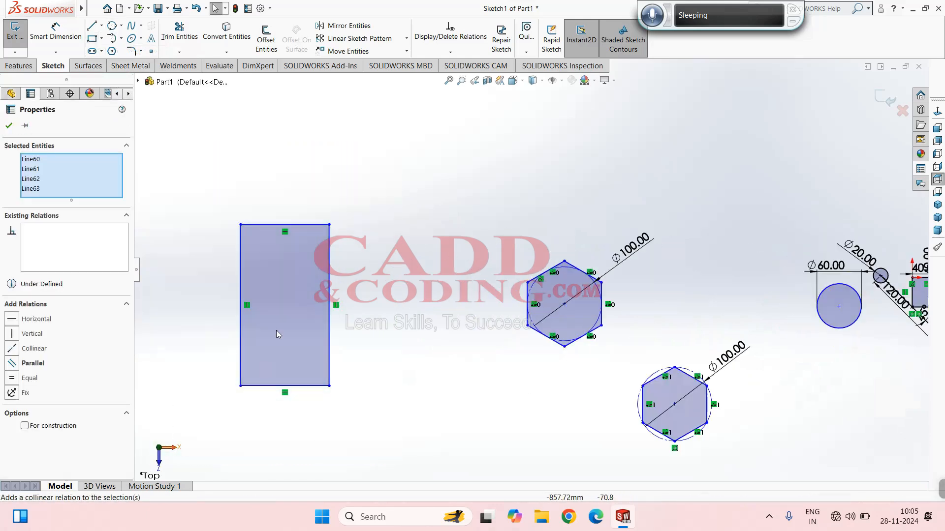
left_click(346, 27)
left_click(46, 297)
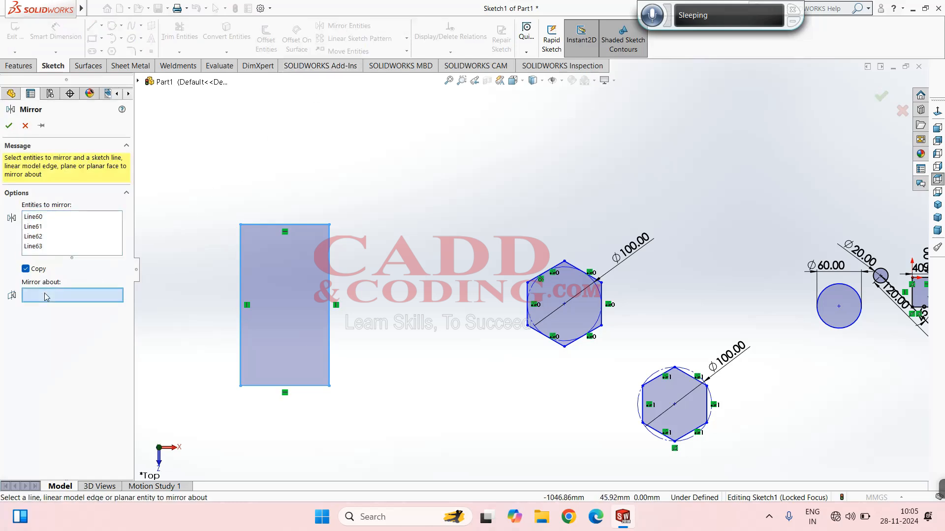
left_click(330, 252)
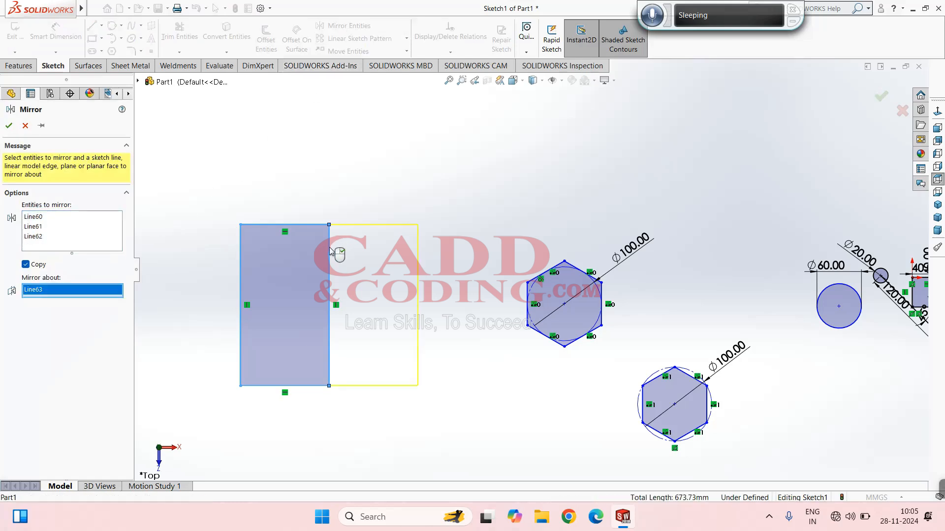
left_click(8, 126)
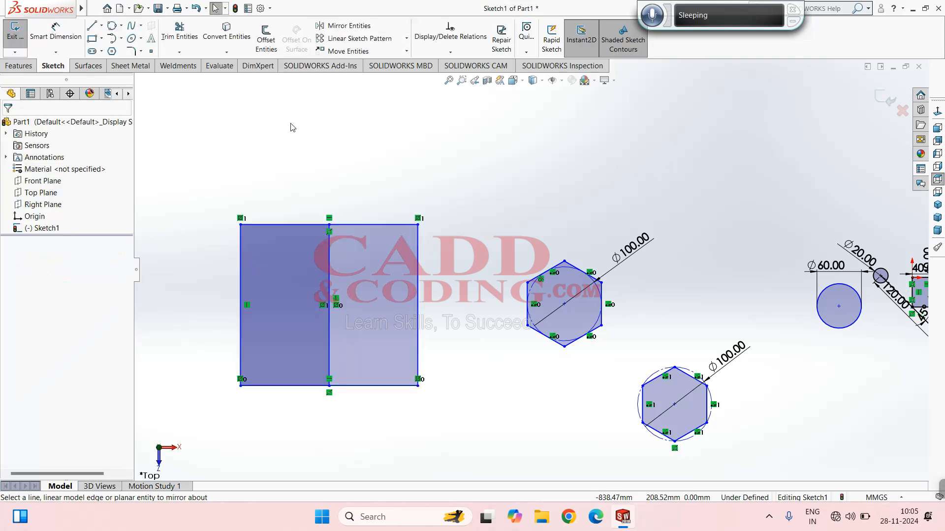
Draw a horizontal centerline just above the two adjoining tall rectangles, extending slightly beyond both of their outer sides.
scroll(326, 155, "up", 3)
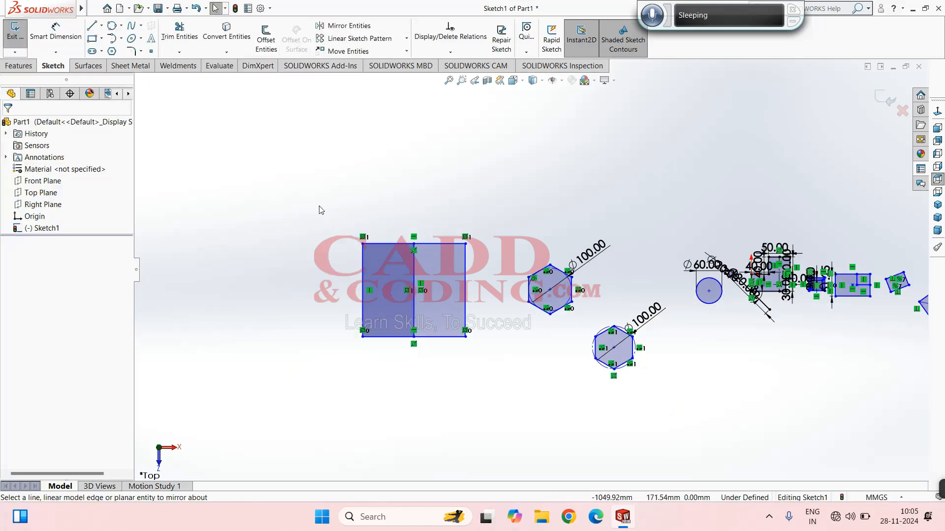
left_click(102, 25)
left_click(118, 51)
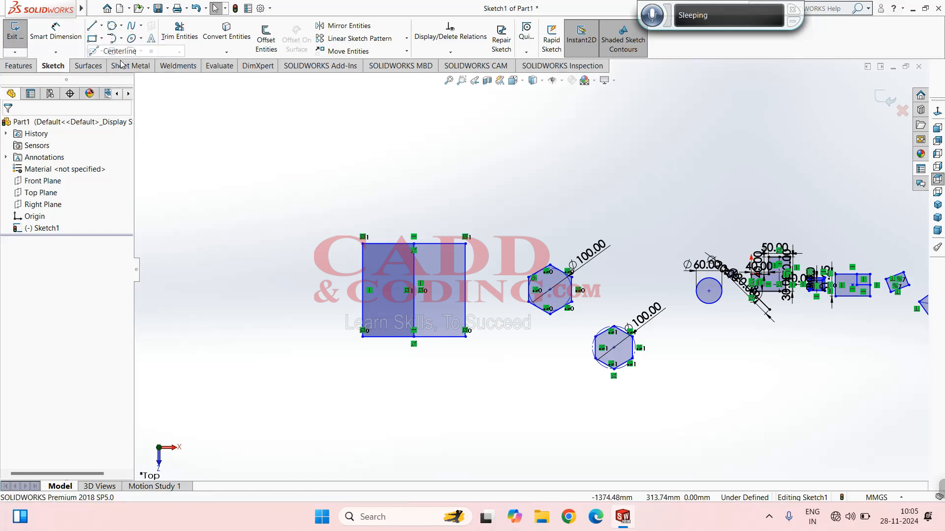
left_click(335, 217)
left_click(498, 217)
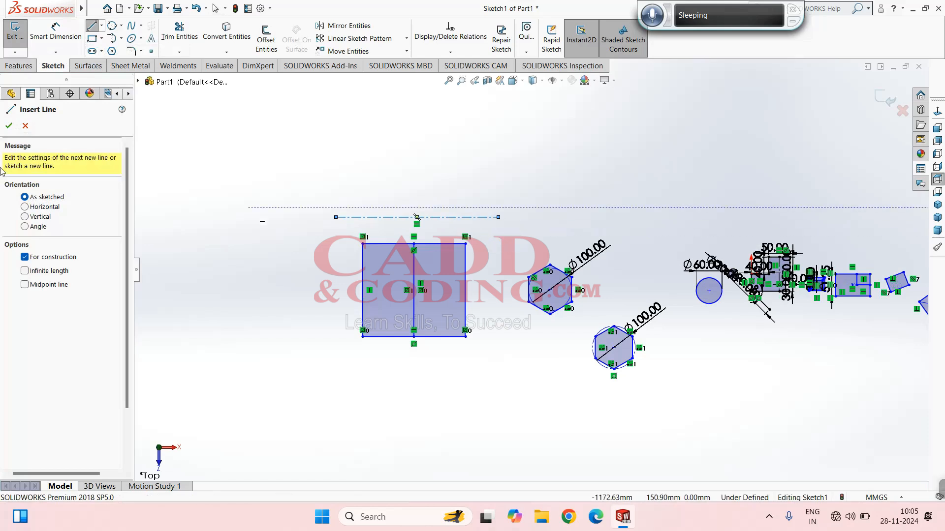
left_click(9, 126)
Mirror the two adjoining rectangles about the horizontal centerline above them, keeping the originals as a copy.
left_click_drag(479, 235, 503, 224)
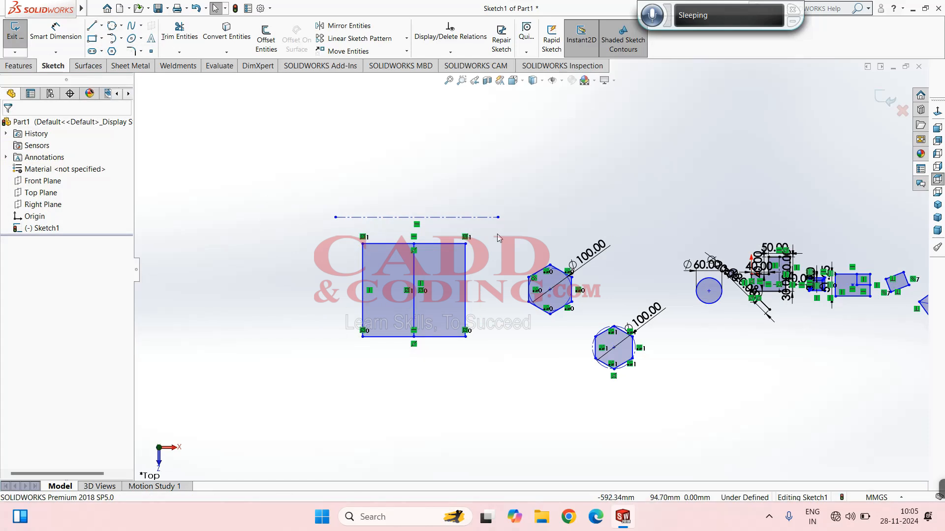
left_click_drag(497, 234, 329, 370)
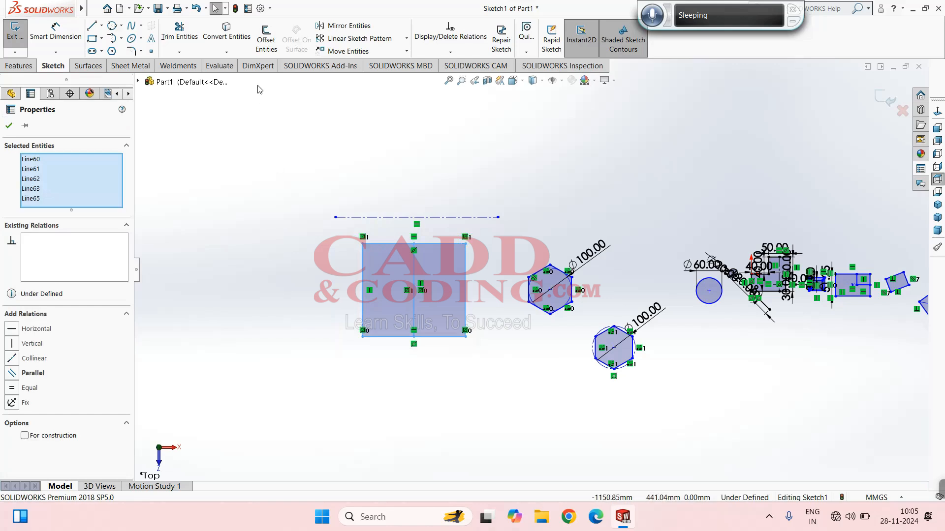
left_click(337, 28)
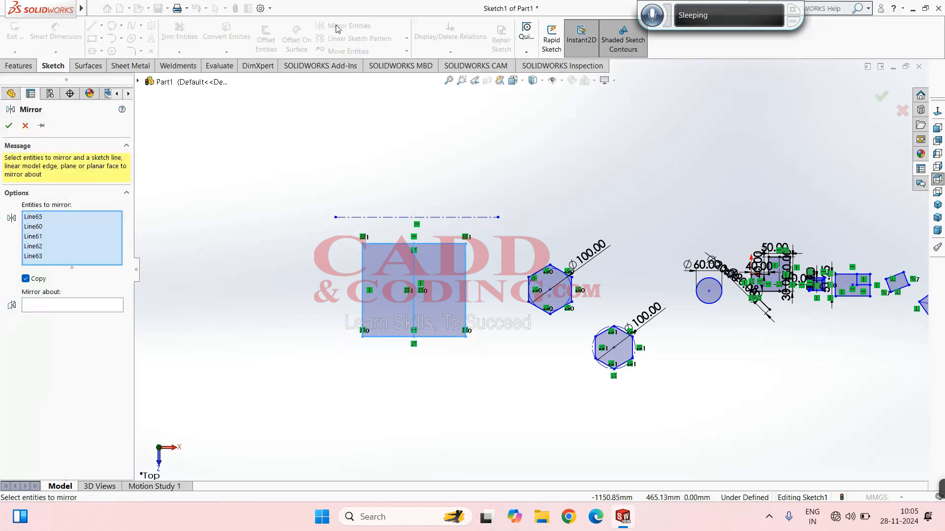
left_click(48, 305)
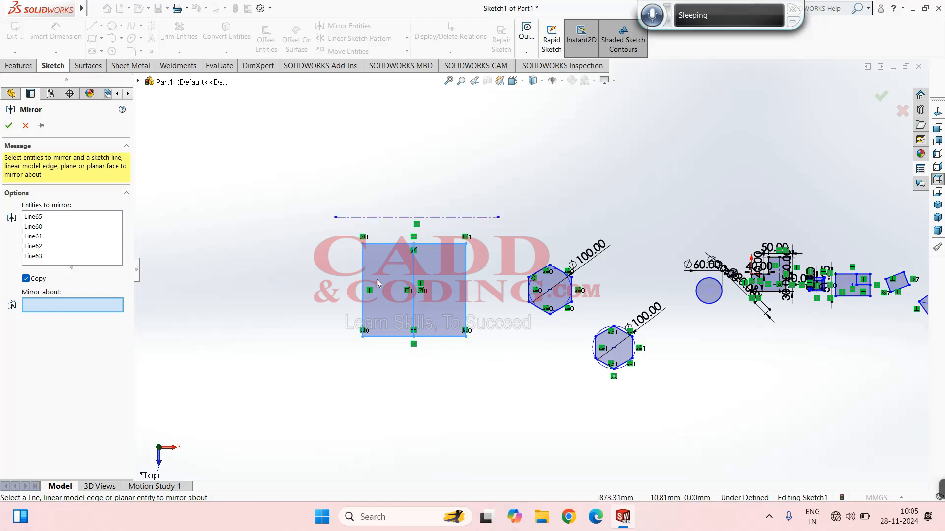
left_click(374, 217)
left_click(9, 125)
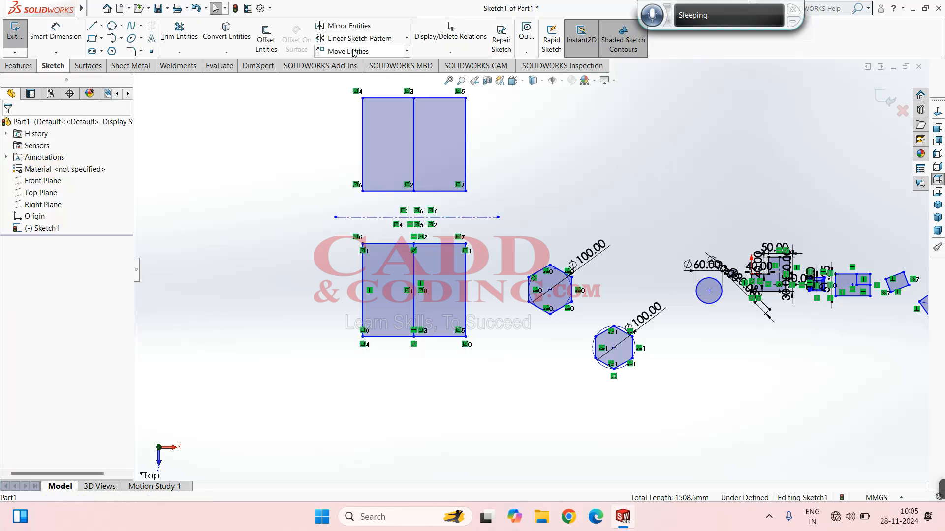
Reshape the upper rectangle pair by pulling its lower-left corner outward and up, making the pair wider and shorter.
scroll(518, 178, "up", 3)
scroll(545, 143, "down", 2)
left_click_drag(549, 131, 362, 273)
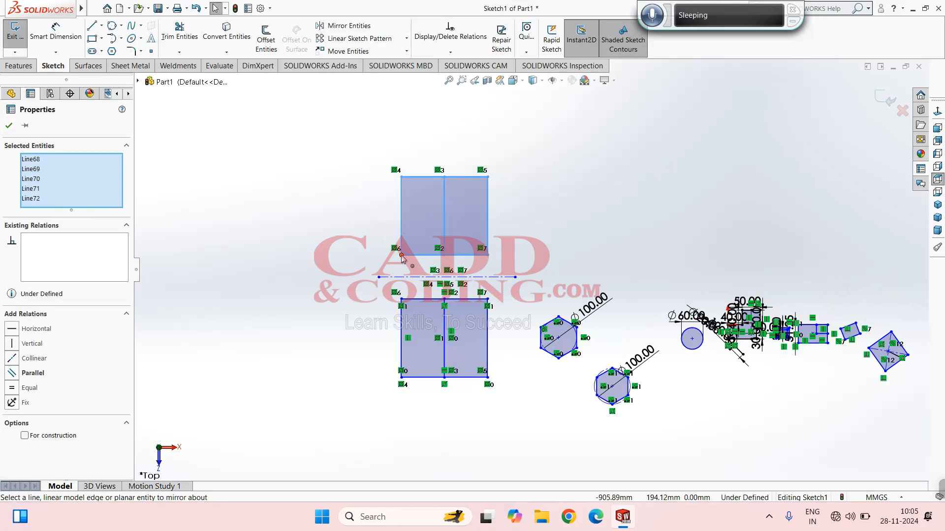
mouse_move(402, 256)
left_mouse_down()
mouse_move(253, 245)
mouse_move(426, 212)
mouse_move(438, 276)
mouse_move(510, 359)
mouse_move(443, 320)
mouse_move(376, 329)
left_mouse_up()
mouse_move(376, 277)
left_mouse_down()
mouse_move(390, 243)
mouse_move(385, 215)
mouse_move(387, 235)
left_mouse_up()
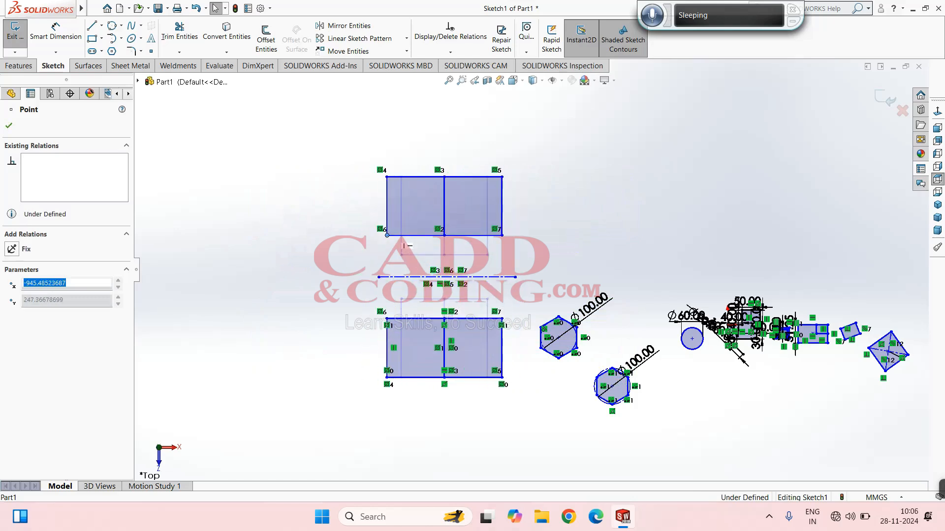
left_click(694, 206)
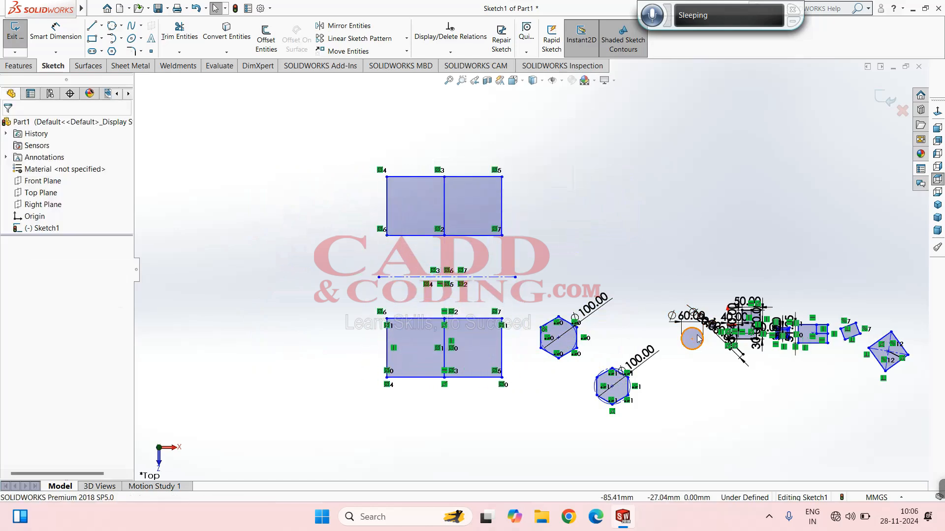
Move the 60 mm circle into the space left of the rectangles, and pull the upper pair's lower-left corner slightly outward and down.
left_click_drag(692, 339, 300, 232)
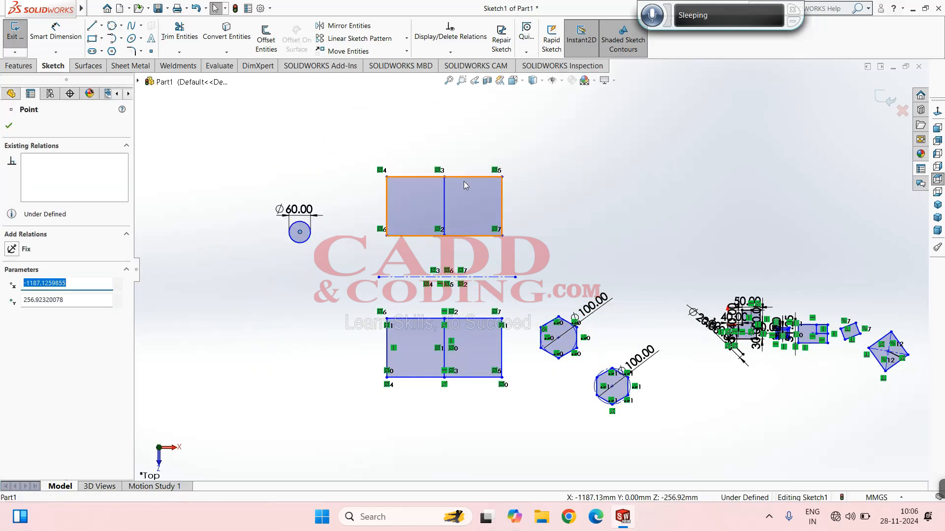
mouse_move(387, 236)
left_mouse_down()
mouse_move(383, 296)
mouse_move(383, 243)
left_mouse_up()
left_click(580, 149)
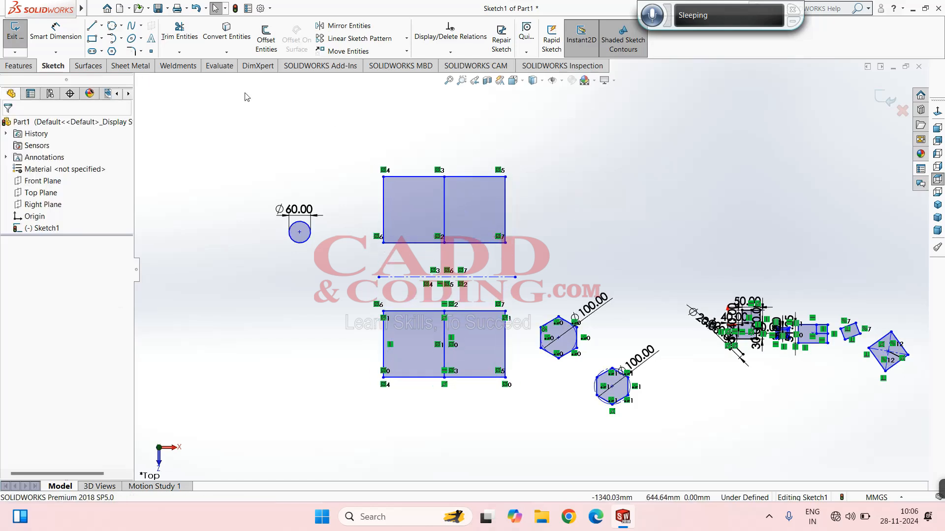
left_click(406, 51)
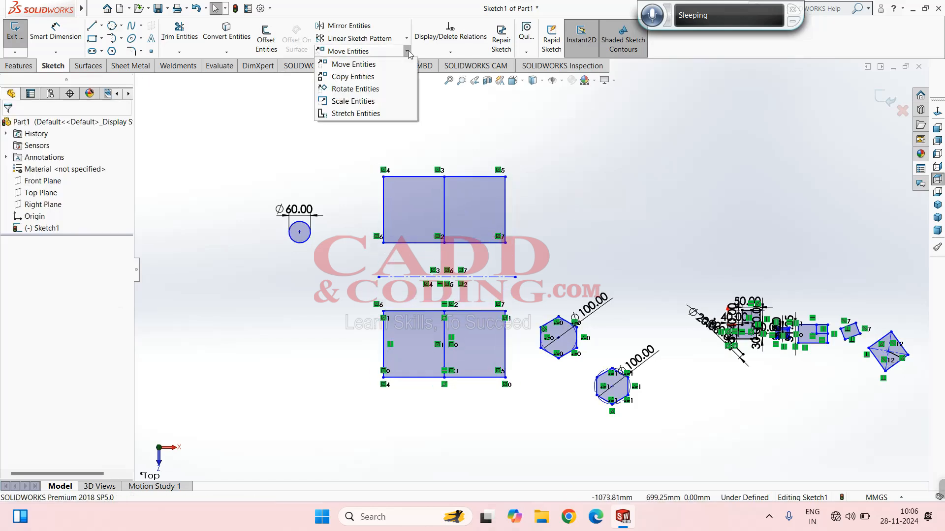
left_click(355, 64)
left_click_drag(564, 134, 344, 264)
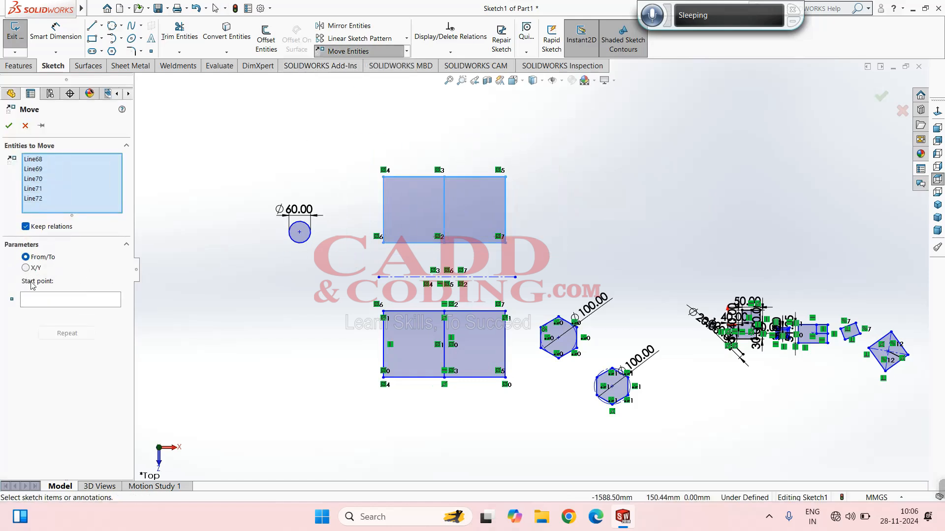
left_click(39, 300)
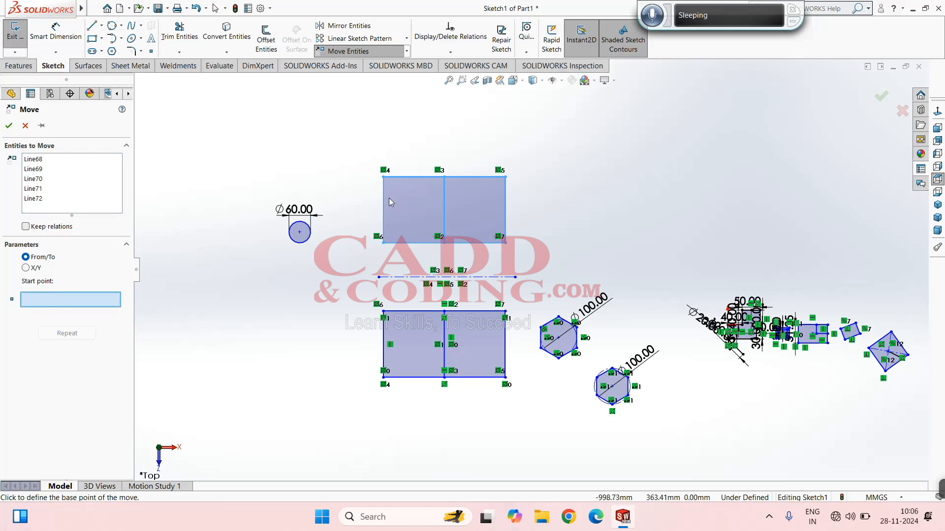
left_click(383, 243)
key("Escape")
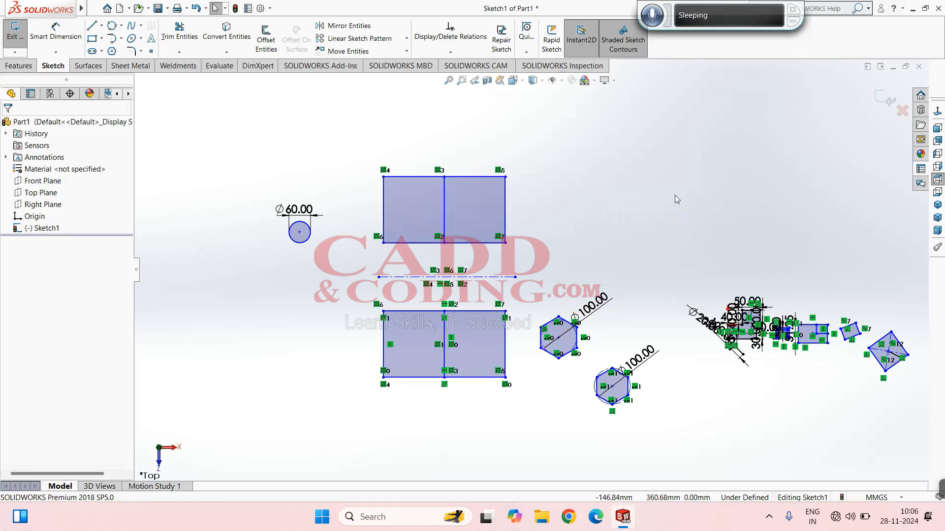
Delete all relations in the whole sketch with Display/Delete Relations, using the All in this sketch filter.
left_click_drag(554, 141, 348, 264)
left_click(450, 51)
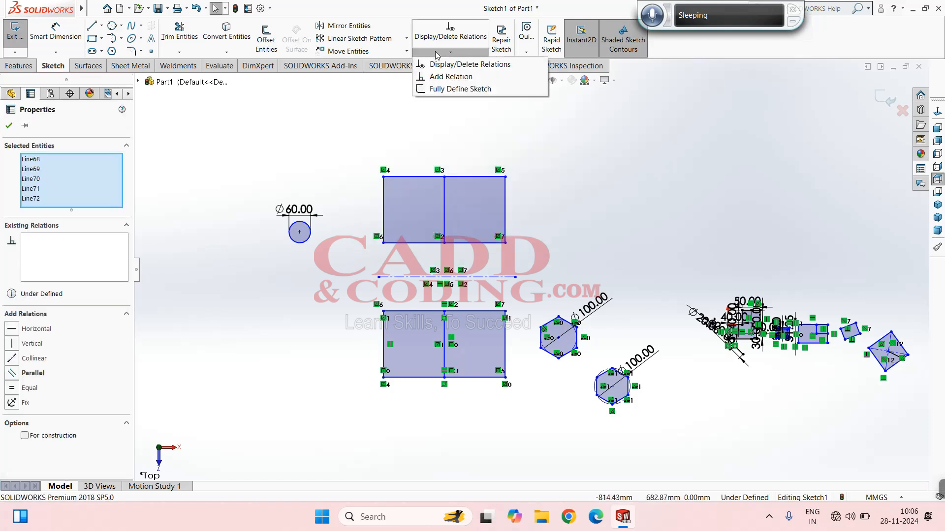
left_click(465, 66)
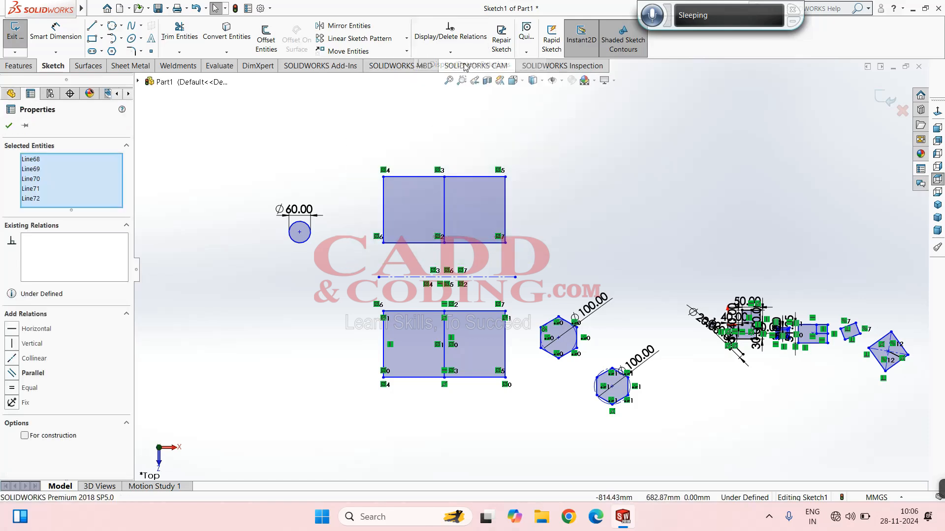
left_click(64, 159)
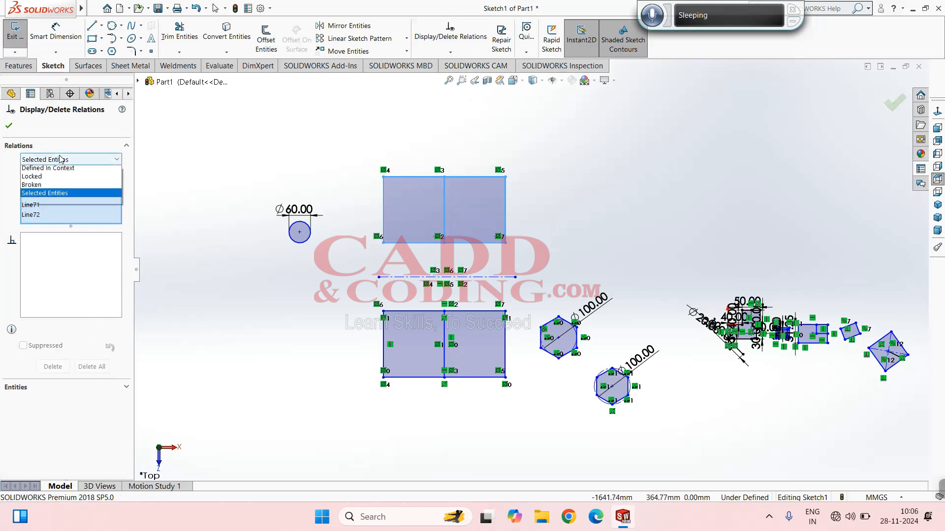
left_click(47, 170)
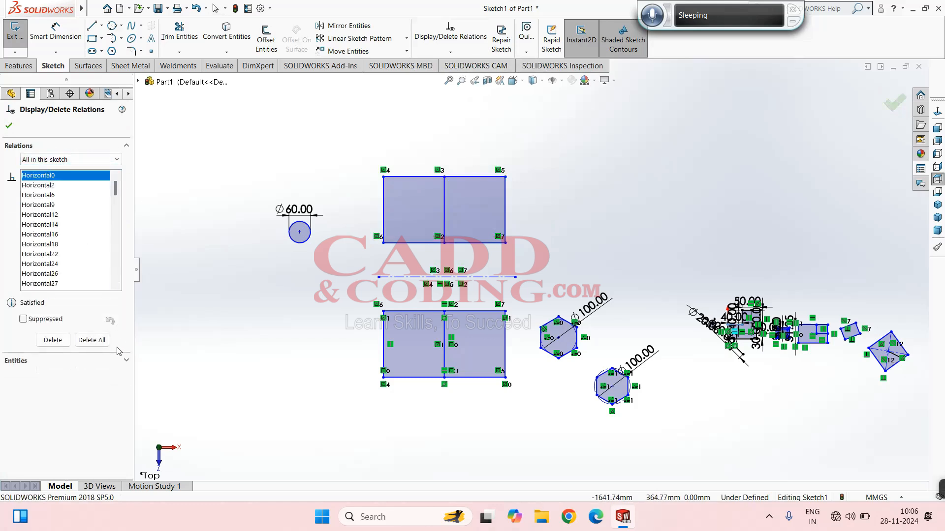
left_click(91, 340)
left_click(9, 126)
Move the upper rectangle pair by its lower-left corner to the empty area above and right of the hexagons, without keeping relations.
left_click_drag(545, 129, 343, 268)
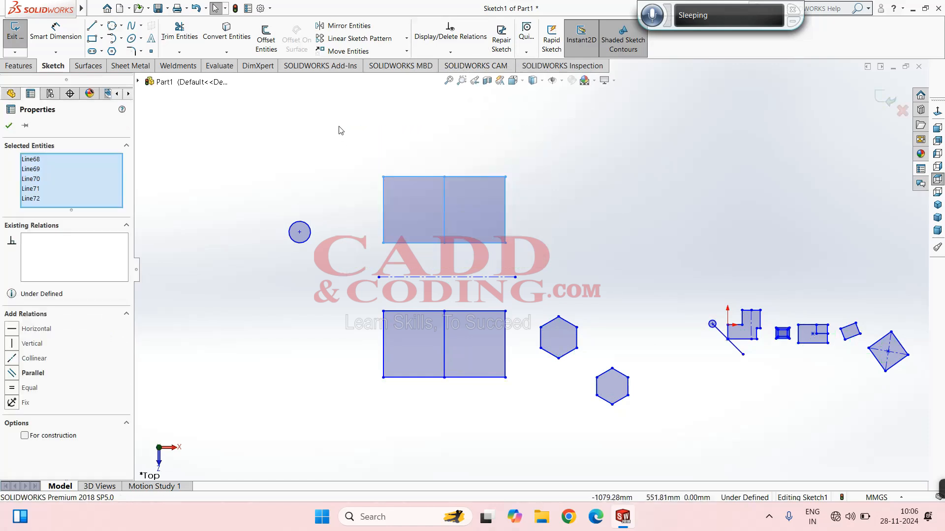
left_click(373, 51)
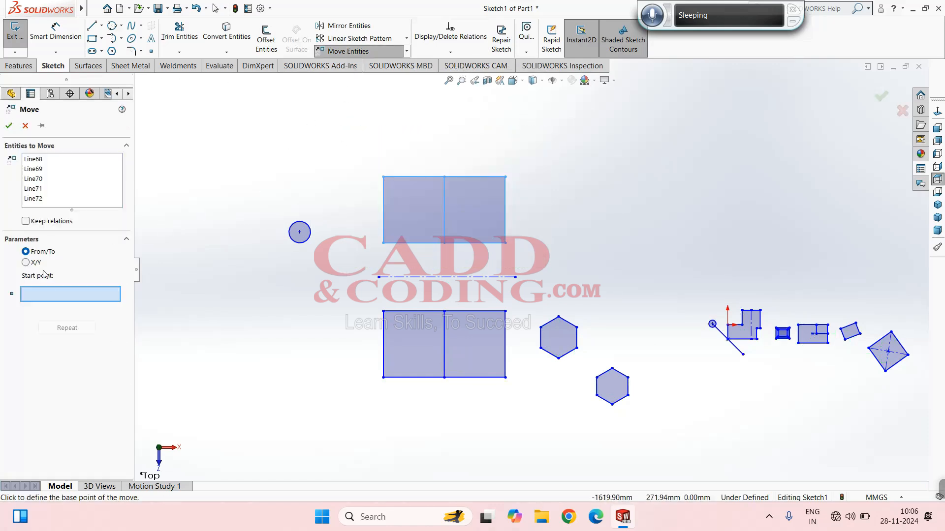
left_click(383, 243)
left_click(600, 217)
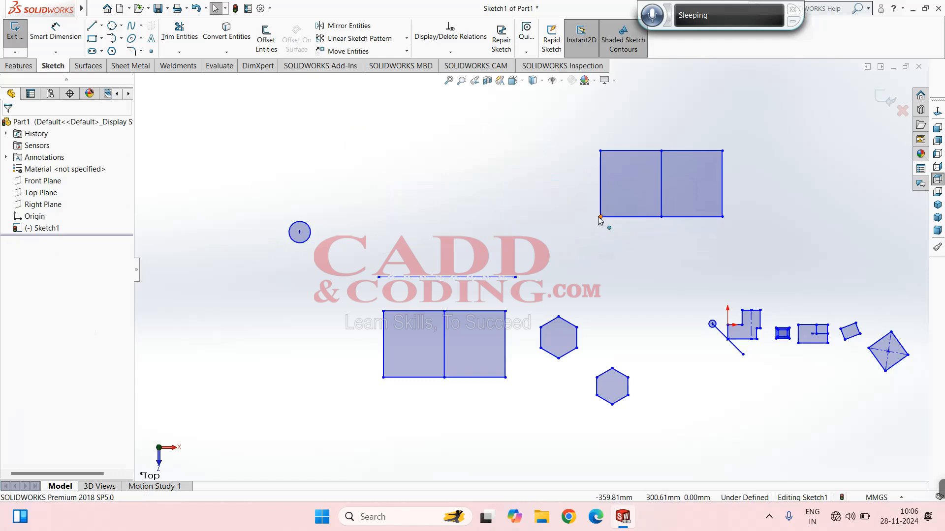
Examine the relations of the moved rectangle pair, and those of the whole sketch with the All in this sketch filter.
left_click_drag(758, 125, 515, 260)
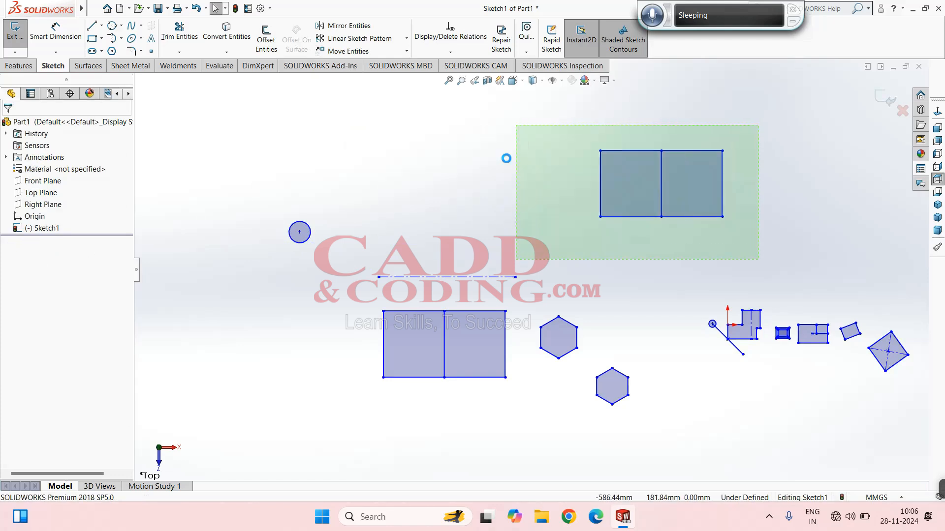
left_click(450, 51)
left_click(451, 62)
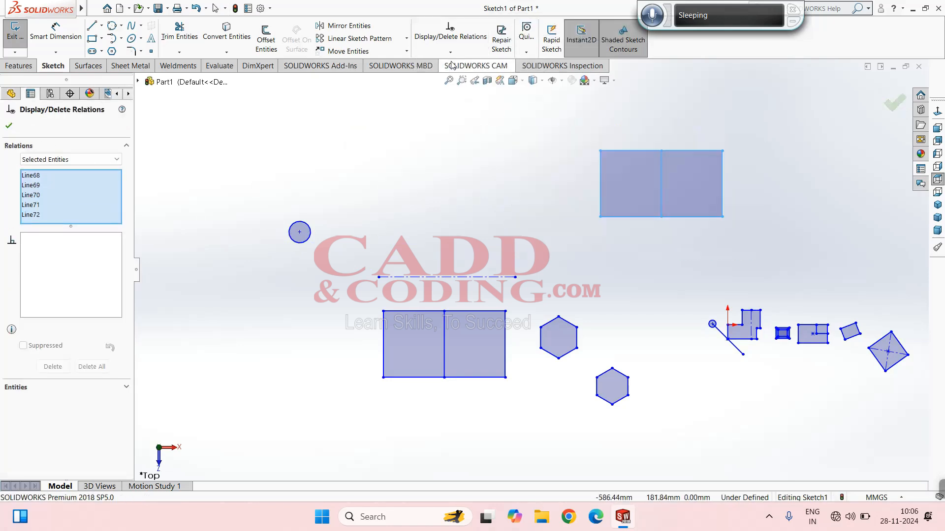
left_click(54, 160)
left_click(46, 172)
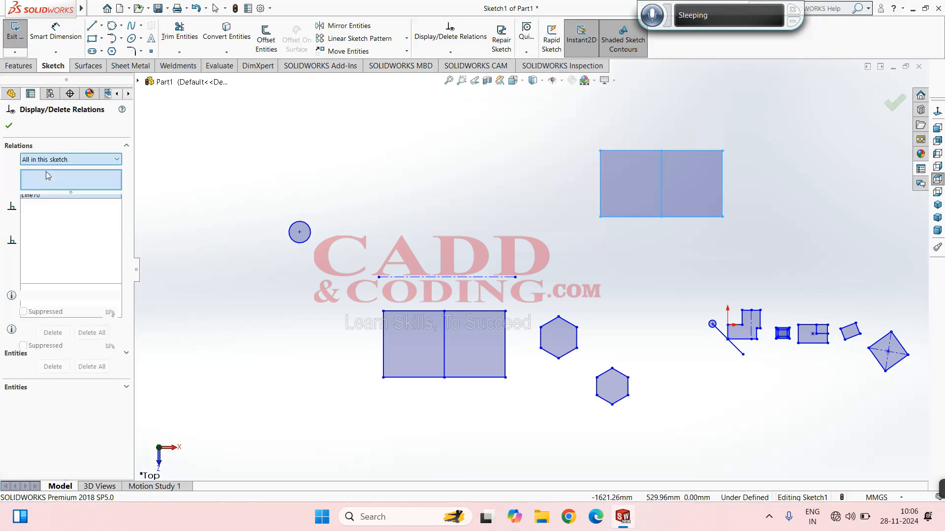
left_click(9, 125)
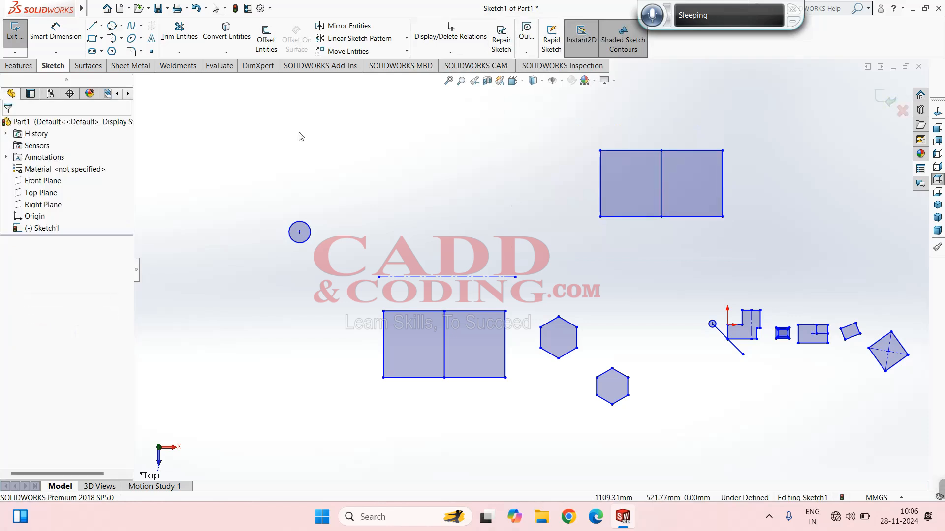
Try to shift the moved rectangle pair freehand toward the left without the Move command, and undo the changes.
left_click_drag(745, 129, 300, 163)
key("ctrl+z")
left_click_drag(771, 116, 554, 233)
left_click_drag(618, 229, 498, 210)
key("ctrl+z")
Move the rectangle pair with Move Entities from its lower-left corner onto the left end of the horizontal centerline.
left_click_drag(762, 127, 538, 236)
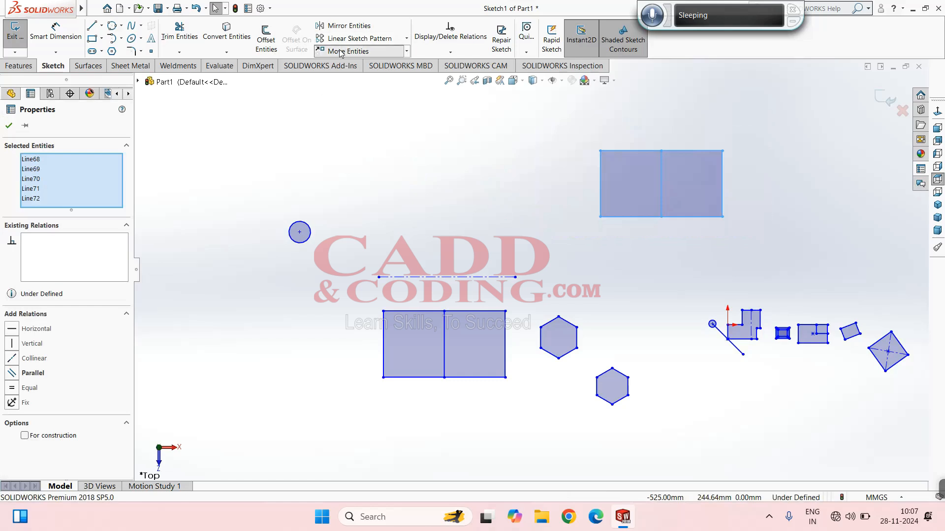
left_click(348, 51)
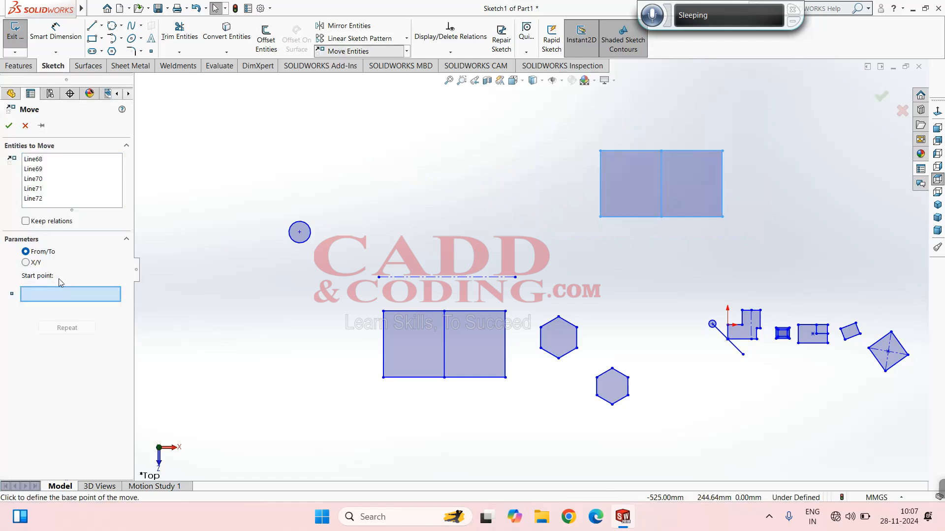
left_click(601, 217)
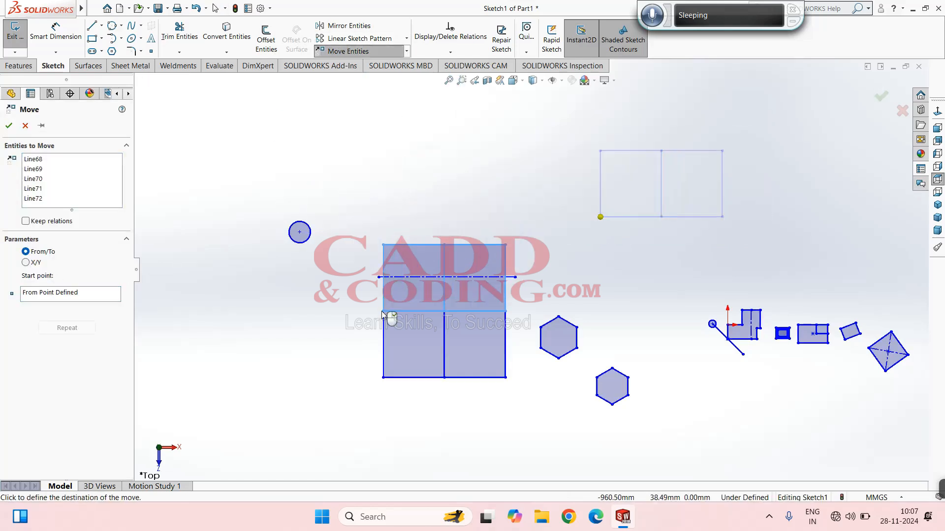
left_click(379, 279)
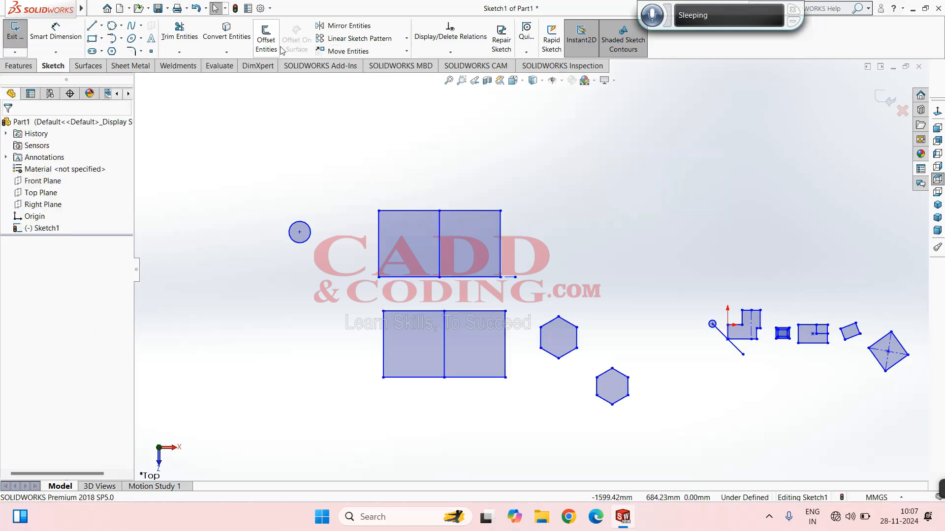
Copy the upper rectangle pair by its lower-left corner to the empty area above and right of the hexagons, without keeping relations.
left_click(405, 51)
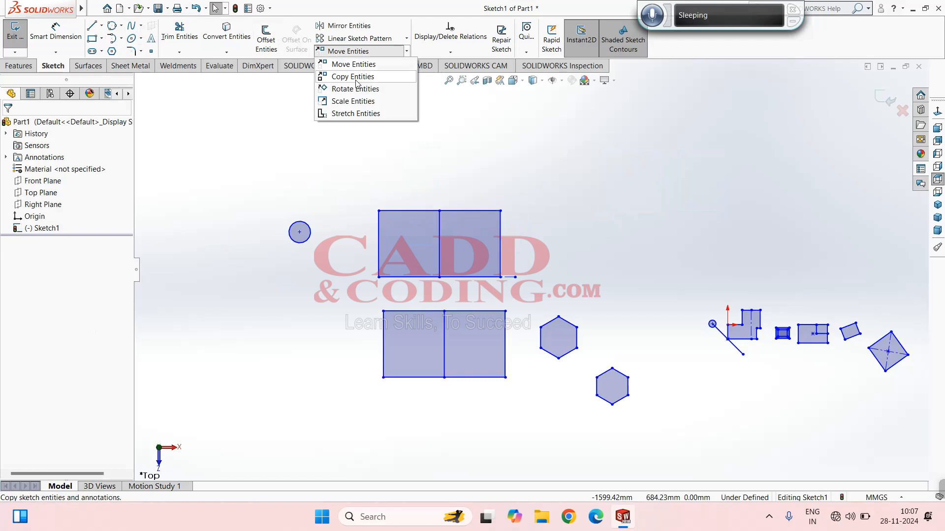
left_click_drag(608, 146, 353, 298)
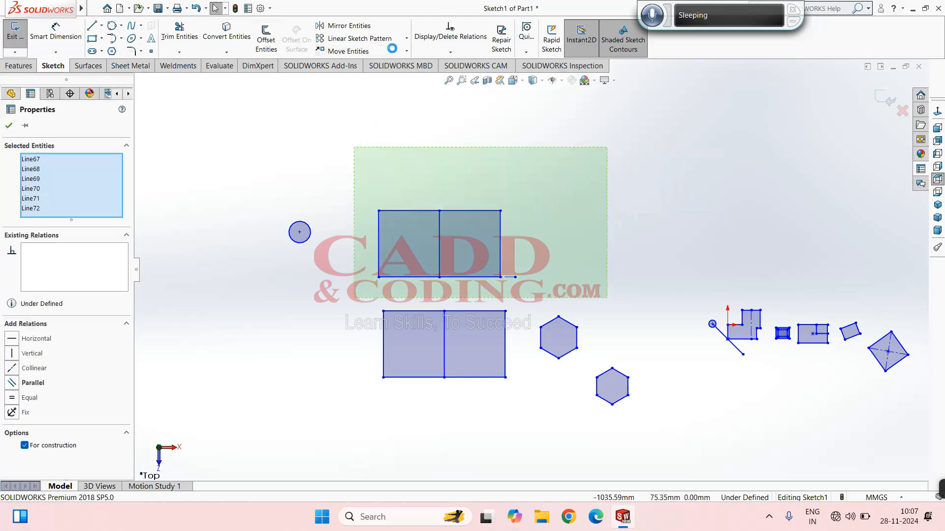
left_click(406, 51)
left_click(339, 78)
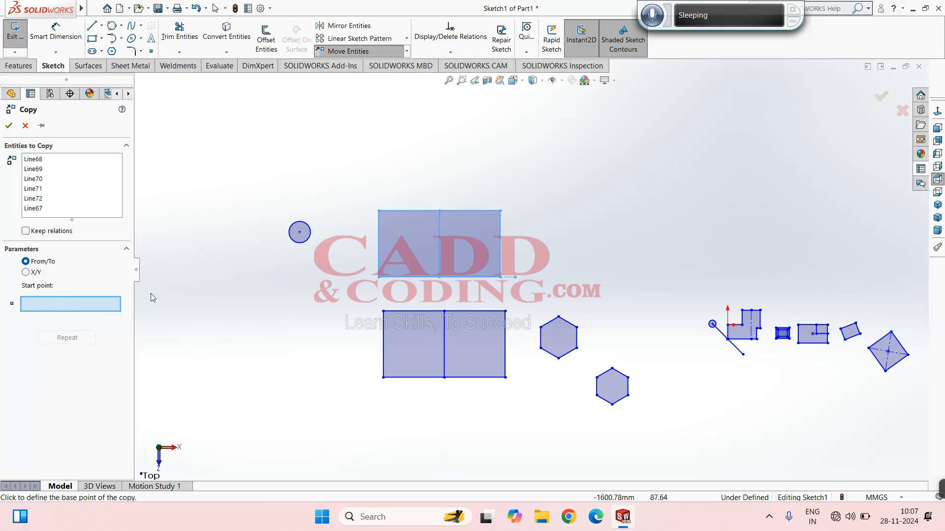
left_click(379, 277)
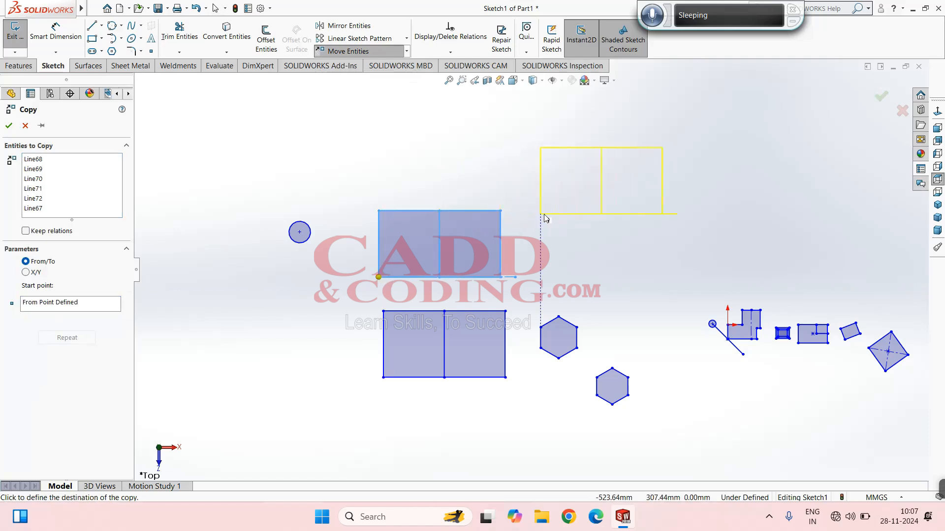
left_click(601, 218)
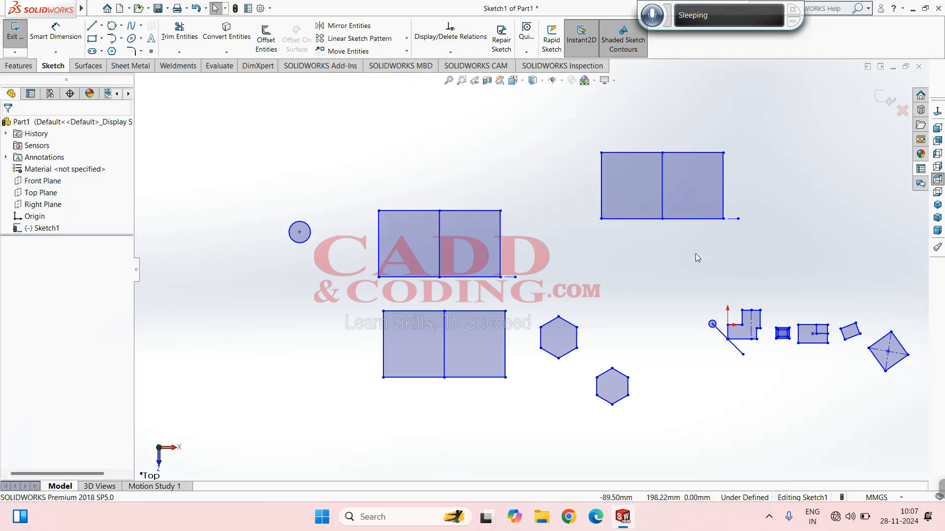
Rotate the copied rectangle pair 45 degrees about its lower-left corner with Rotate Entities.
left_click(406, 51)
left_click(457, 119)
scroll(767, 140, "up", 1)
left_click_drag(776, 139, 531, 242)
left_click(406, 51)
left_click(347, 89)
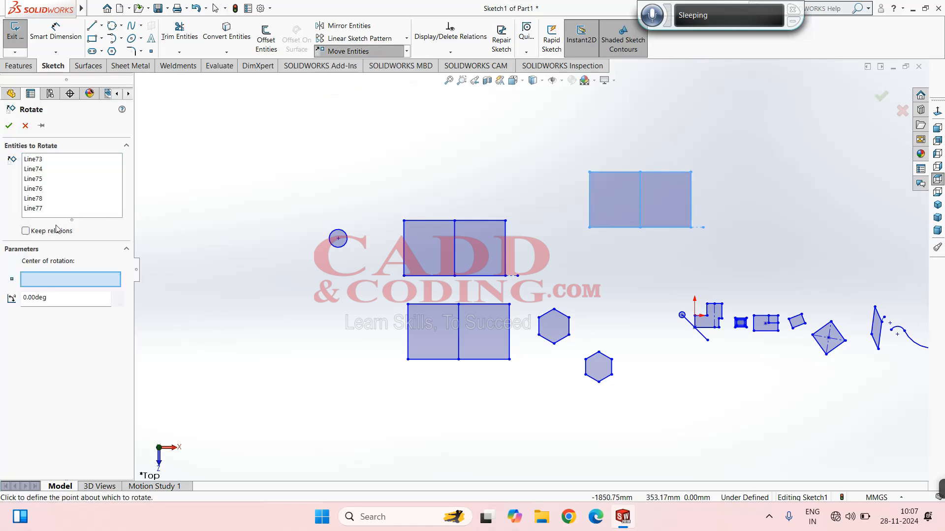
left_click(48, 297)
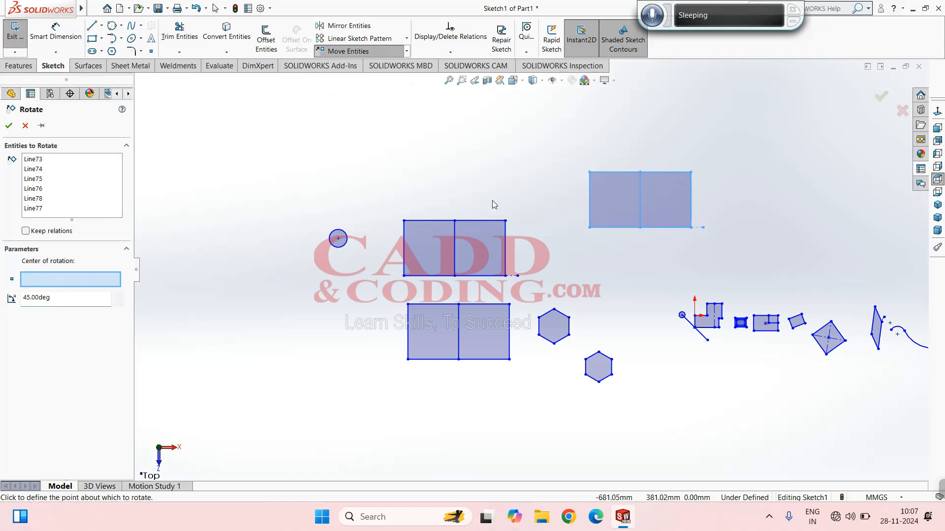
left_click(589, 228)
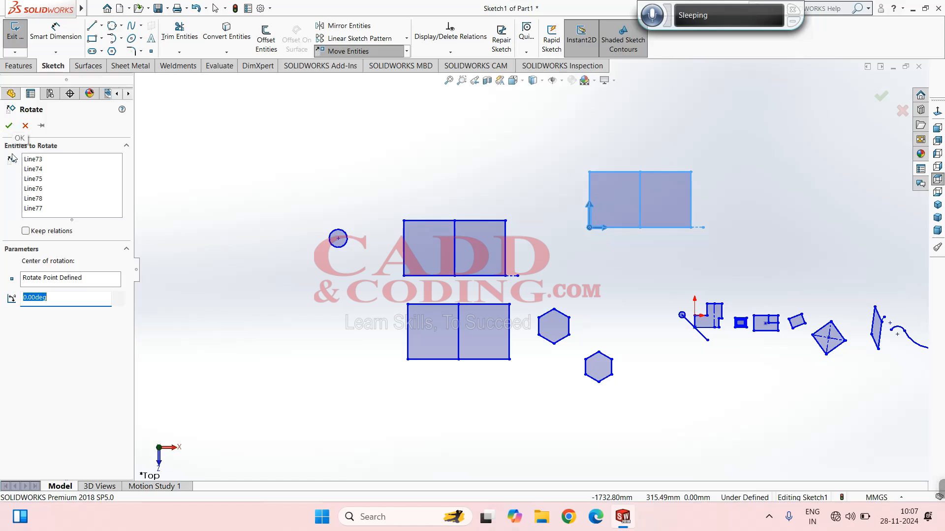
type("45")
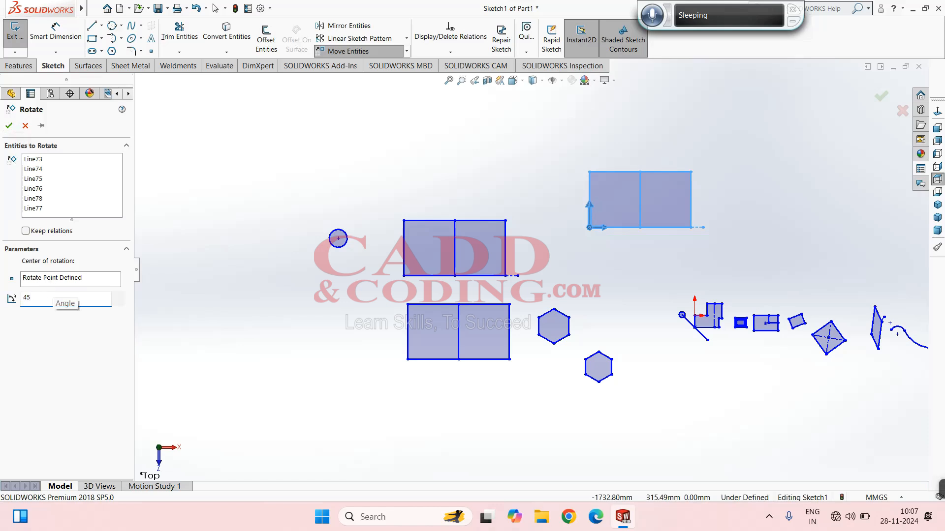
key("Return")
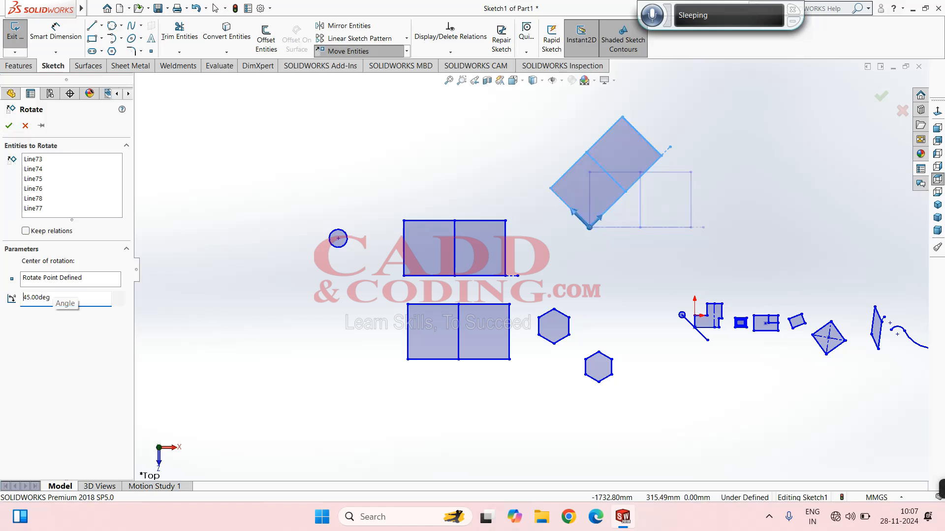
left_click(9, 126)
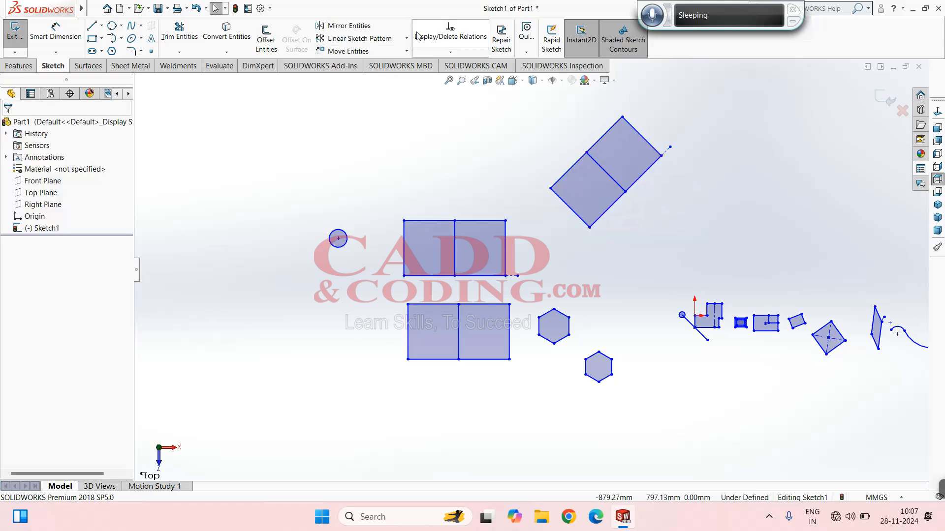
Scale the rotated rectangle pair by a factor of 3 about its lowest corner, keeping the original and making one copy.
left_click(407, 51)
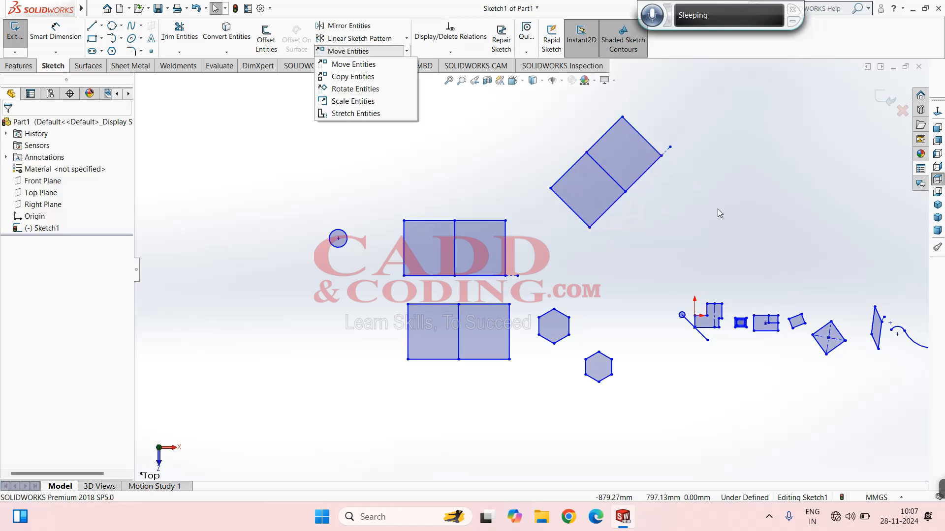
left_click_drag(707, 100, 512, 247)
left_click(406, 51)
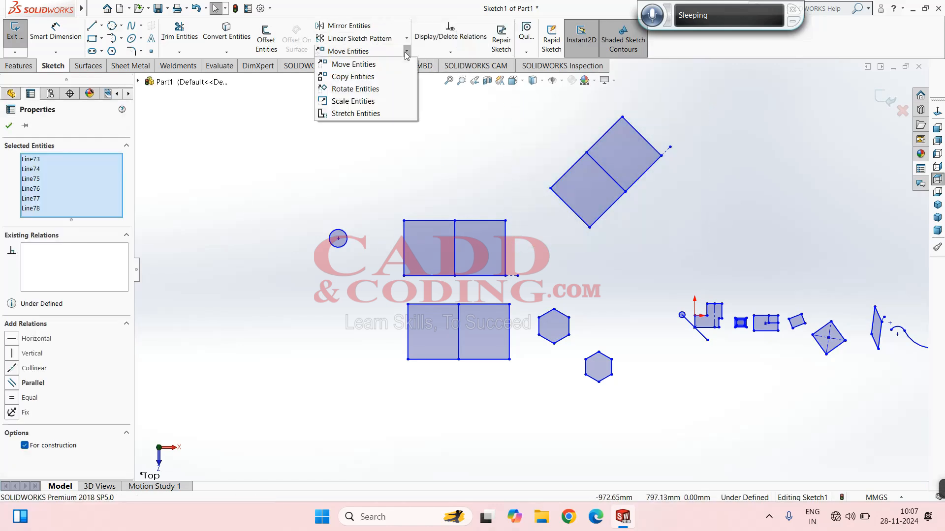
left_click(354, 101)
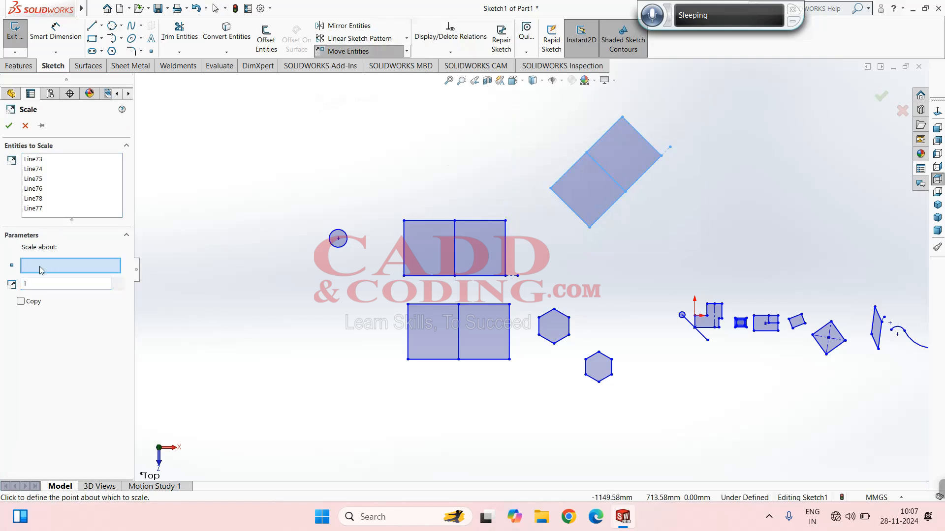
left_click(590, 228)
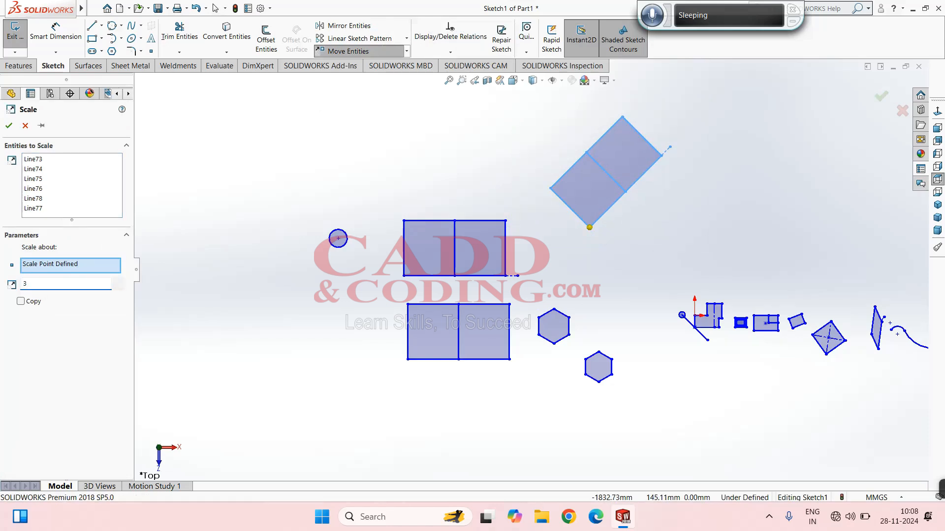
left_click(20, 301)
scroll(603, 212, "up", 4)
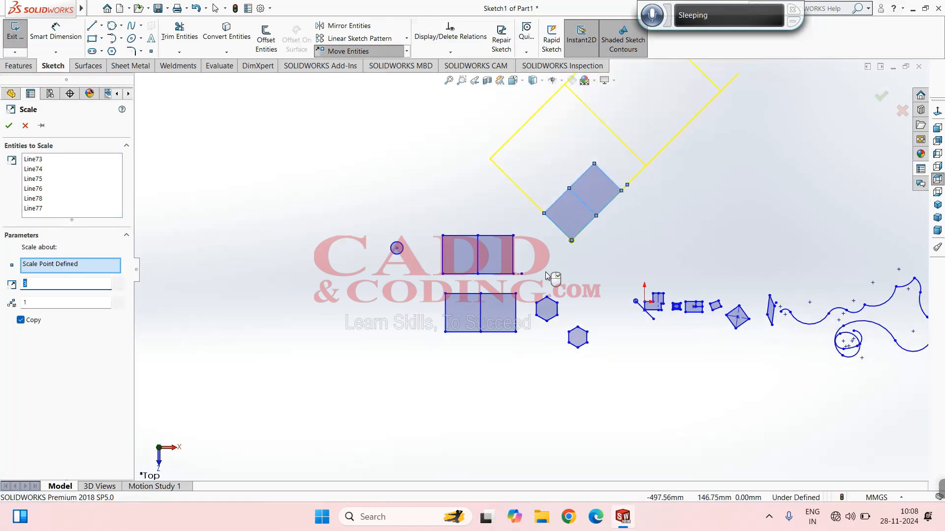
scroll(582, 142, "down", 2)
left_click(10, 125)
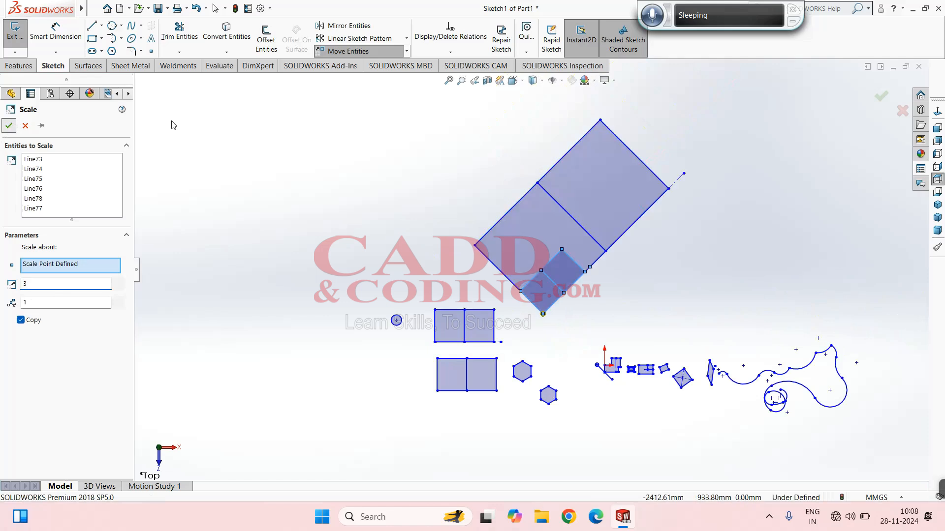
scroll(584, 271, "down", 1)
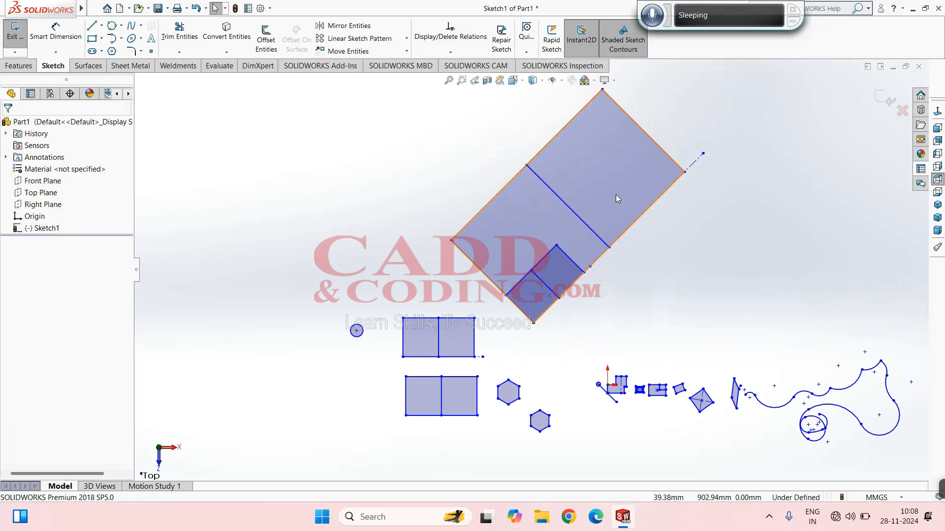
scroll(614, 195, "up", 1)
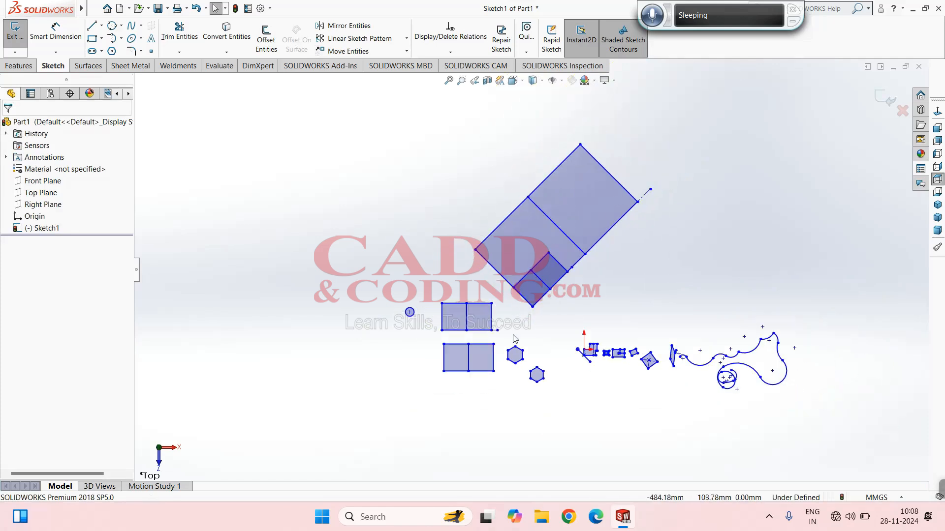
Create one copy of the upper horizontal rectangle pair scaled by 0.5 about its lower-left corner.
scroll(530, 197, "down", 4)
left_click_drag(532, 189, 349, 307)
left_click(406, 52)
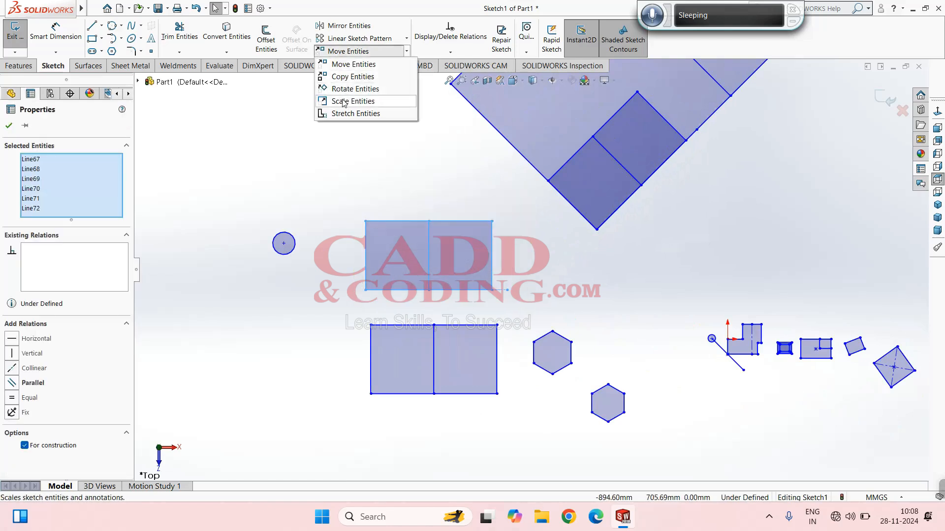
left_click(347, 77)
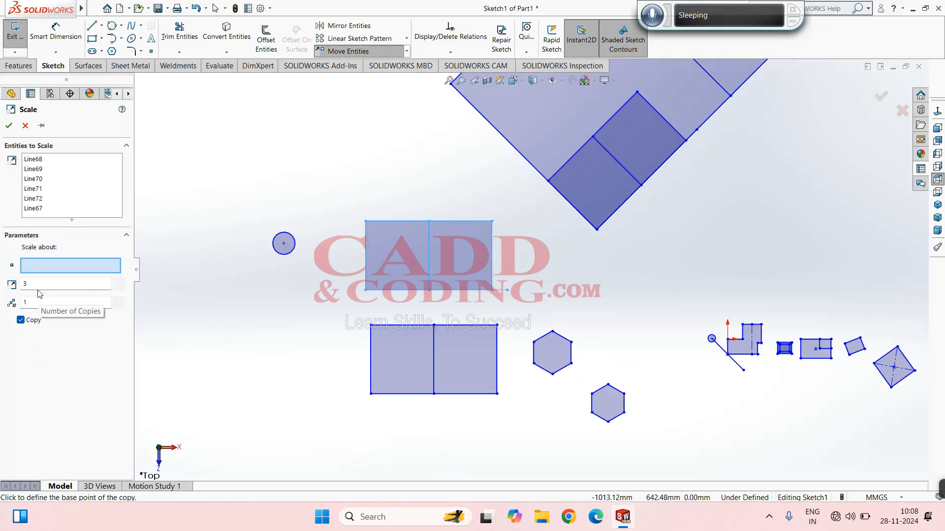
double_click(24, 284)
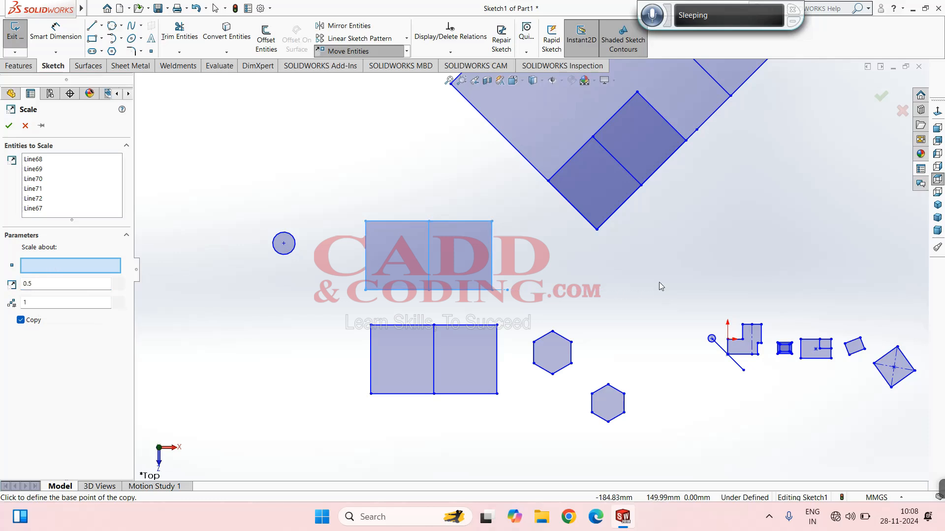
left_click(365, 290)
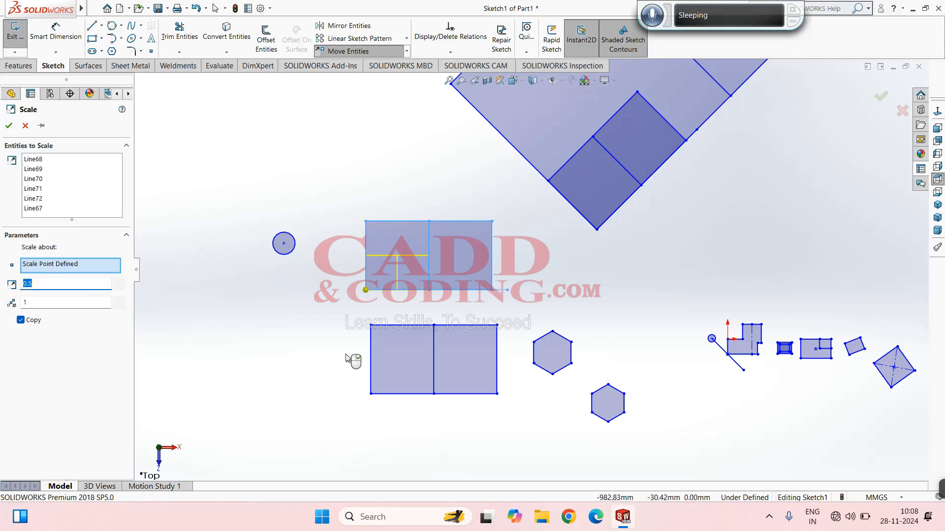
left_click(9, 126)
key("Escape")
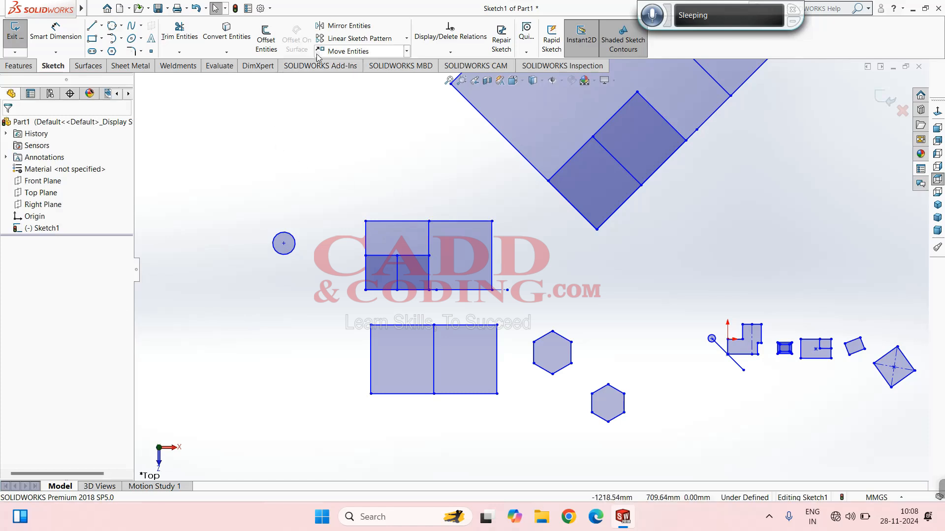
Pull the outer left edge of the upper horizontal rectangle pair freehand toward the circle, without using a command.
left_click(406, 51)
left_click(397, 221)
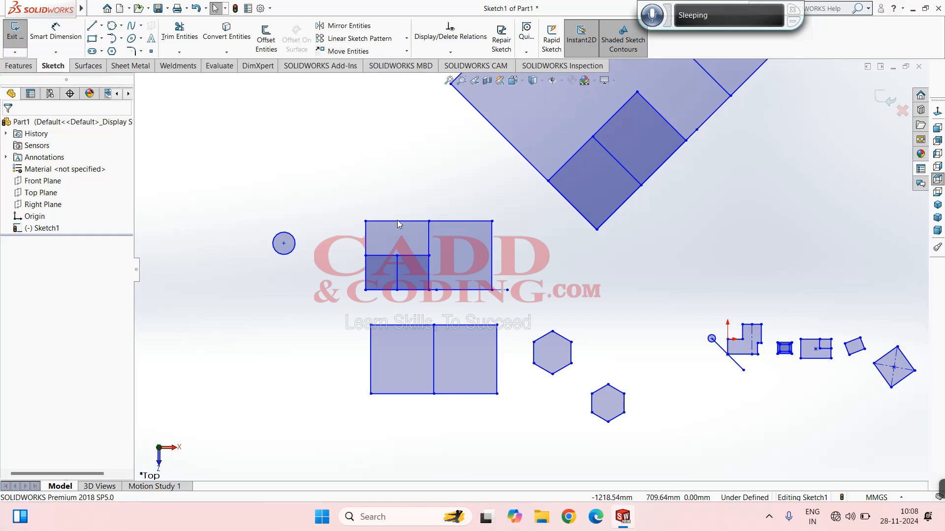
left_click_drag(366, 242, 322, 244)
key("Escape")
Stretch the right part of the upper rectangle pair from its right edge's midpoint to a point slightly right and below.
left_click(406, 51)
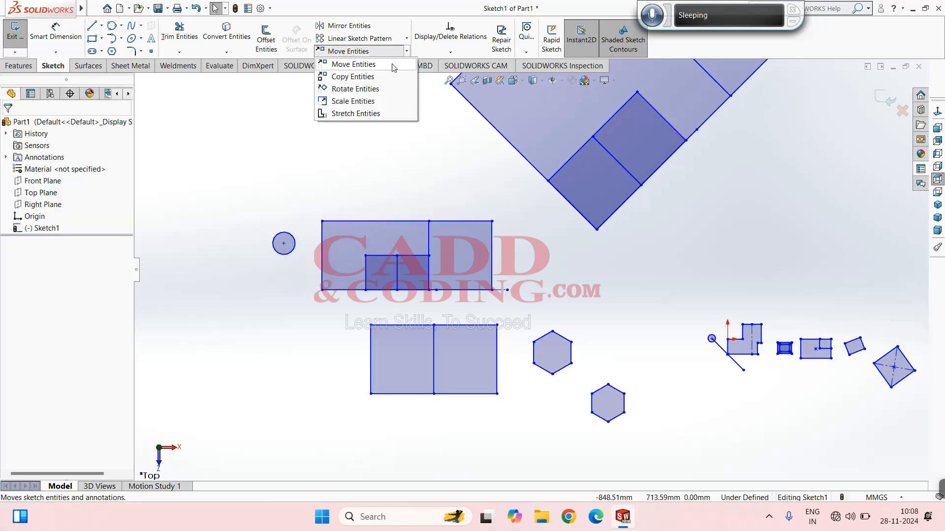
left_click(362, 113)
left_click_drag(507, 208, 409, 321)
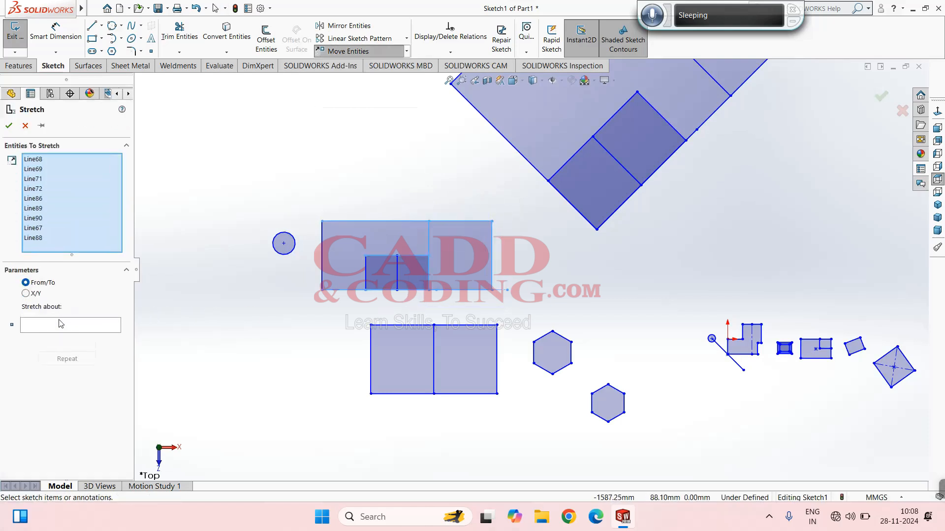
left_click(27, 328)
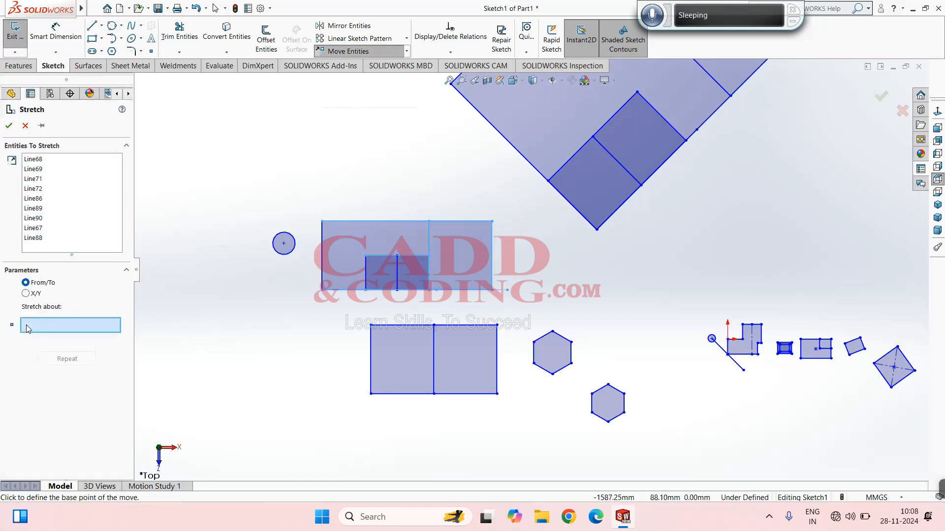
left_click(492, 255)
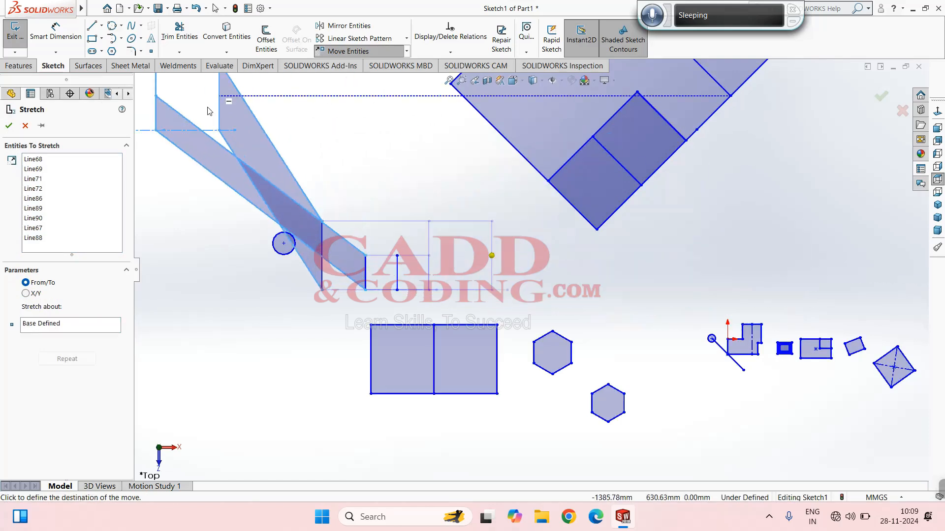
left_click(512, 265)
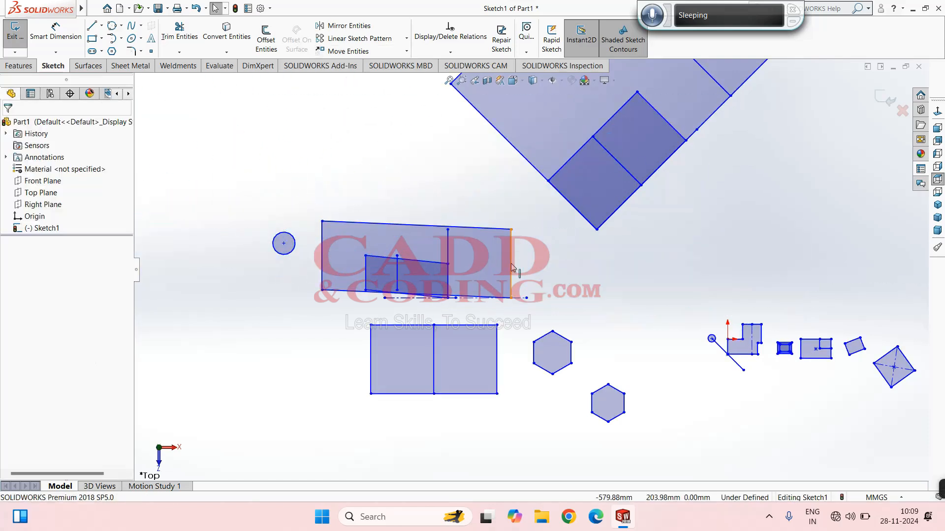
Stretch the lower rectangle pair's left side outward from its lower-left corner, keeping it level, to about 463 mm overall length.
scroll(521, 238, "up", 3)
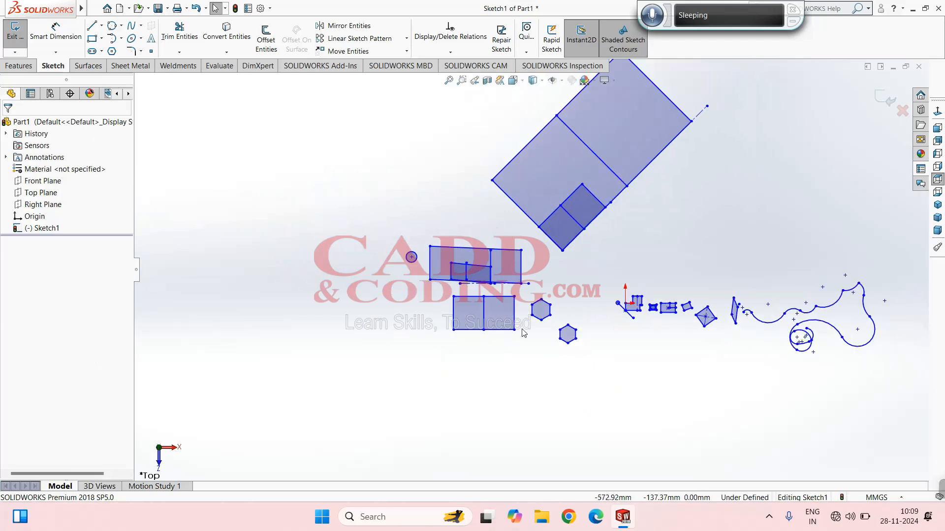
scroll(516, 236, "down", 6)
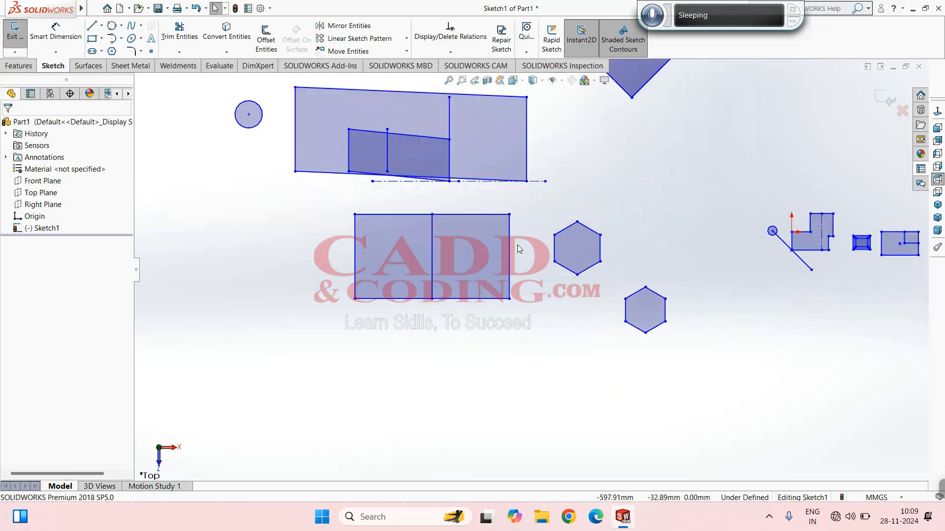
left_click(408, 52)
left_click(344, 114)
left_click_drag(319, 229, 231, 373)
left_click(44, 268)
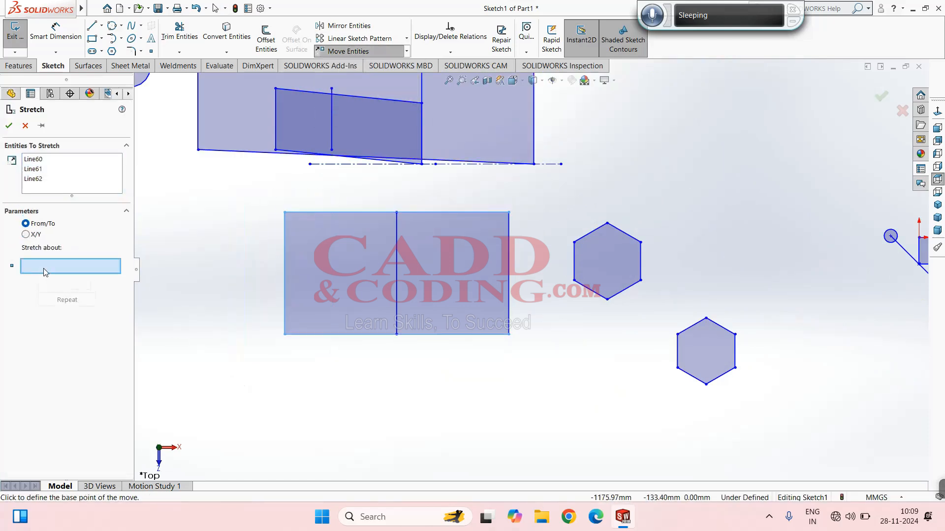
left_click(284, 335)
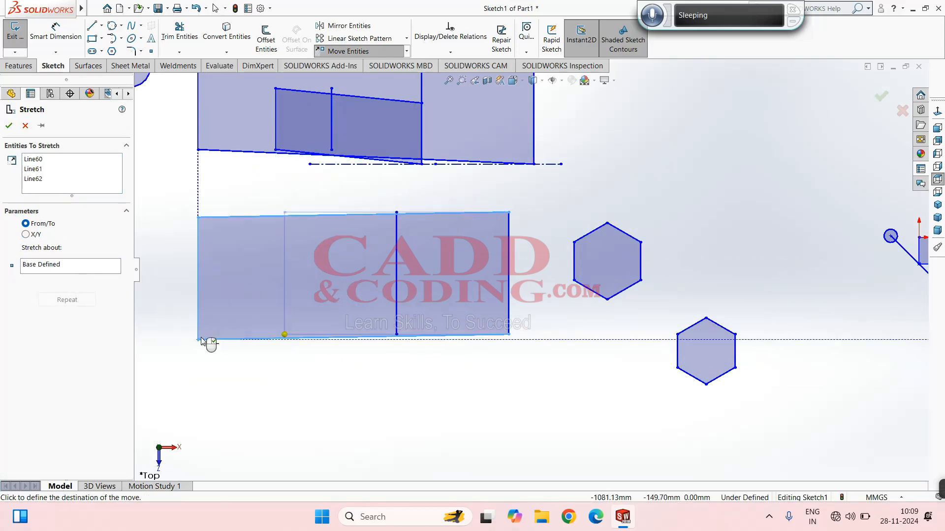
left_click(201, 335)
Dimension the bottom edge of the lower rectangle pair with Smart Dimension and set its length to 500 mm.
scroll(298, 255, "up", 3)
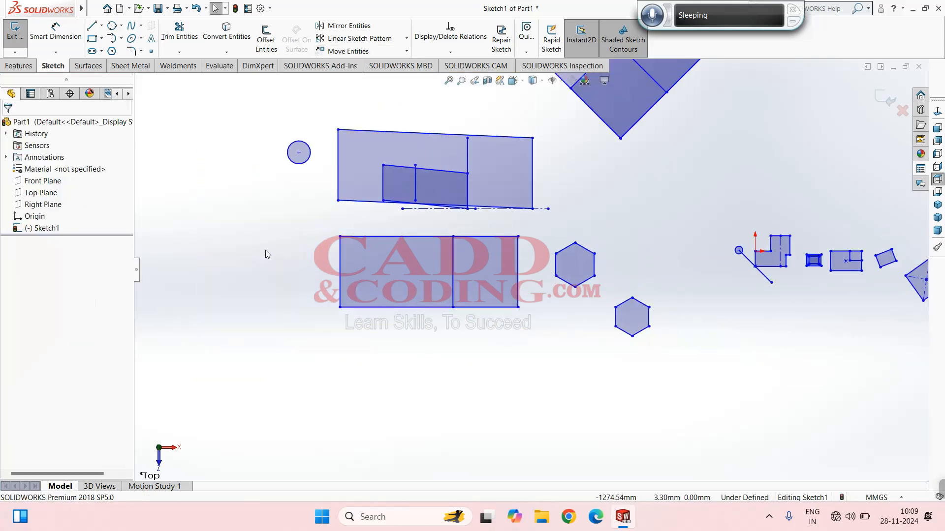
scroll(265, 246, "down", 2)
right_click_drag(615, 418, 619, 408)
left_click(509, 338)
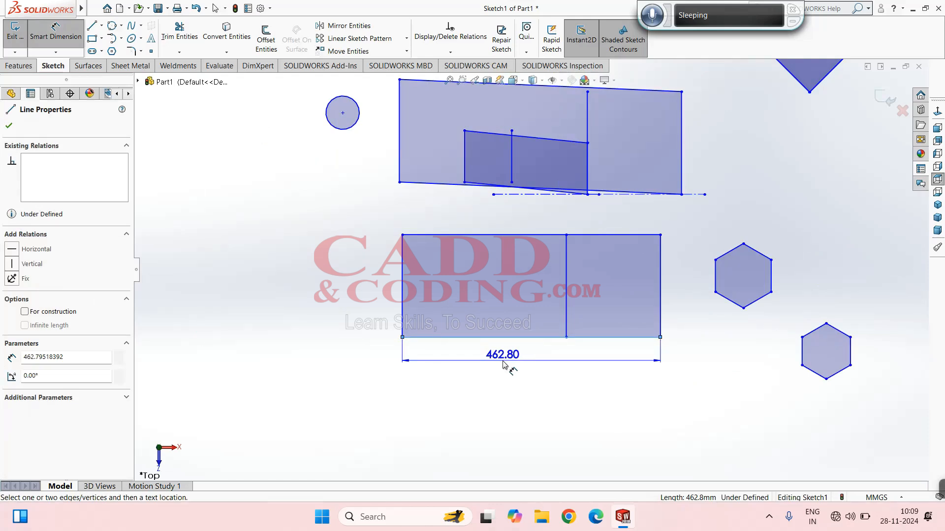
left_click(503, 365)
type("5")
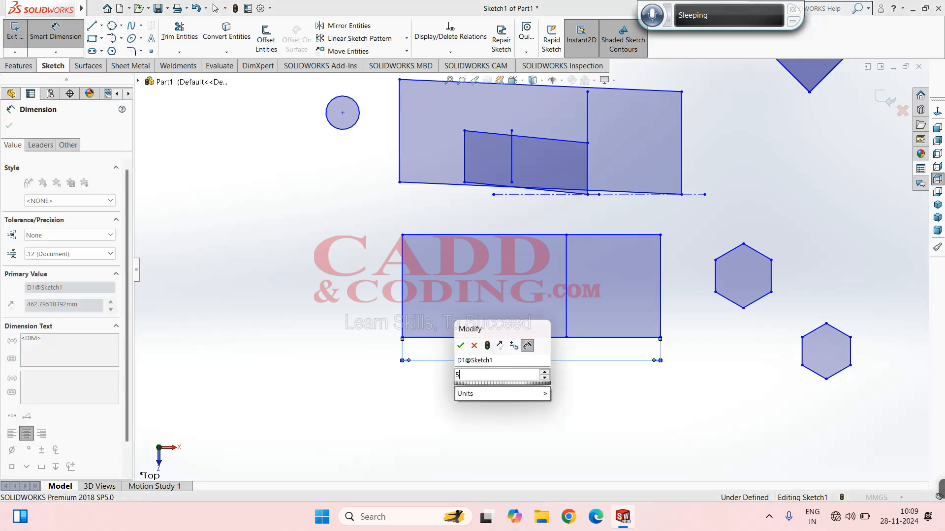
type("00")
key("Return")
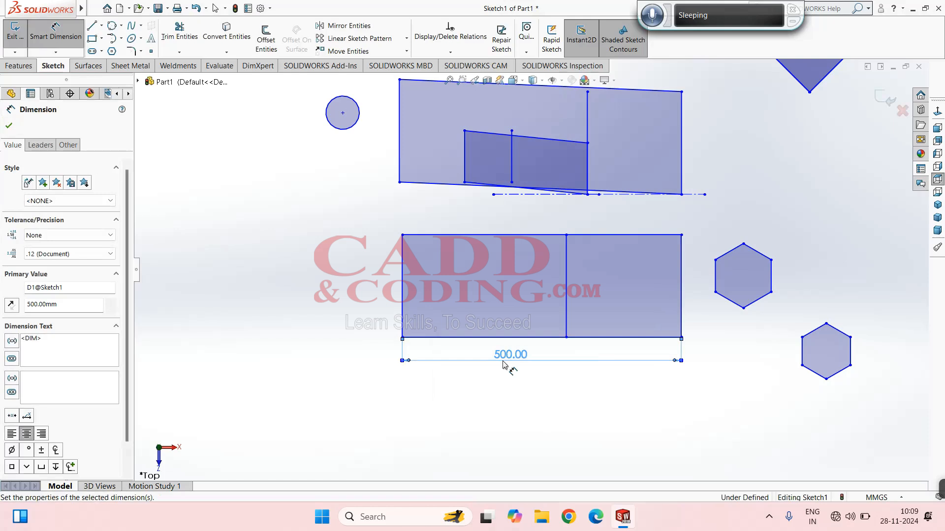
key("Escape")
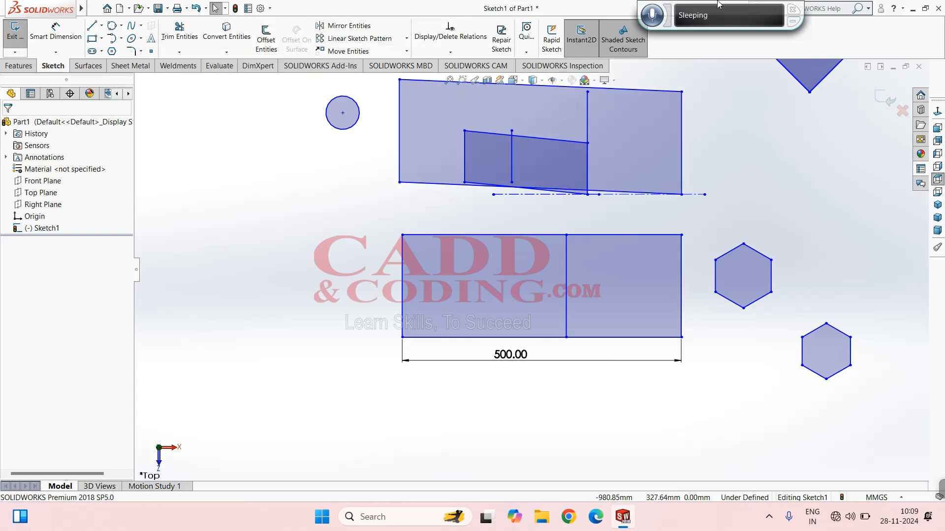
scroll(494, 275, "up", 6)
scroll(609, 258, "down", 4)
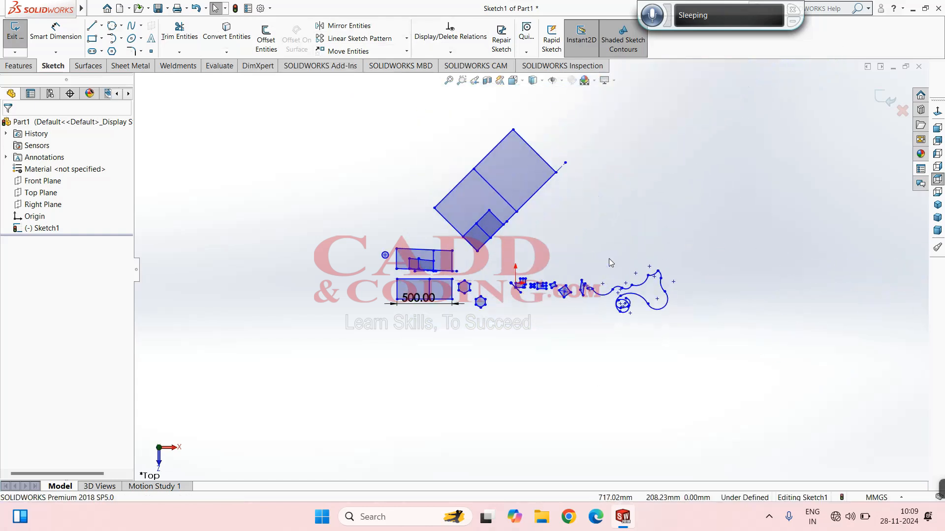